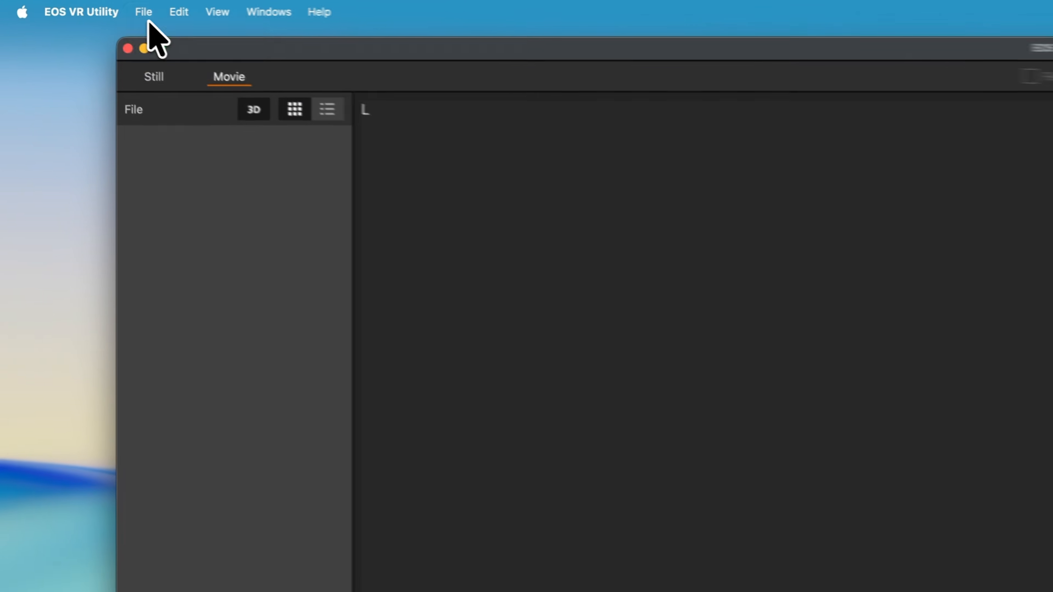
# Load the REEL_0001 folder from the card's CRM folder into the movie browser
pyautogui.click(72, 6)
pyautogui.click(98, 19)
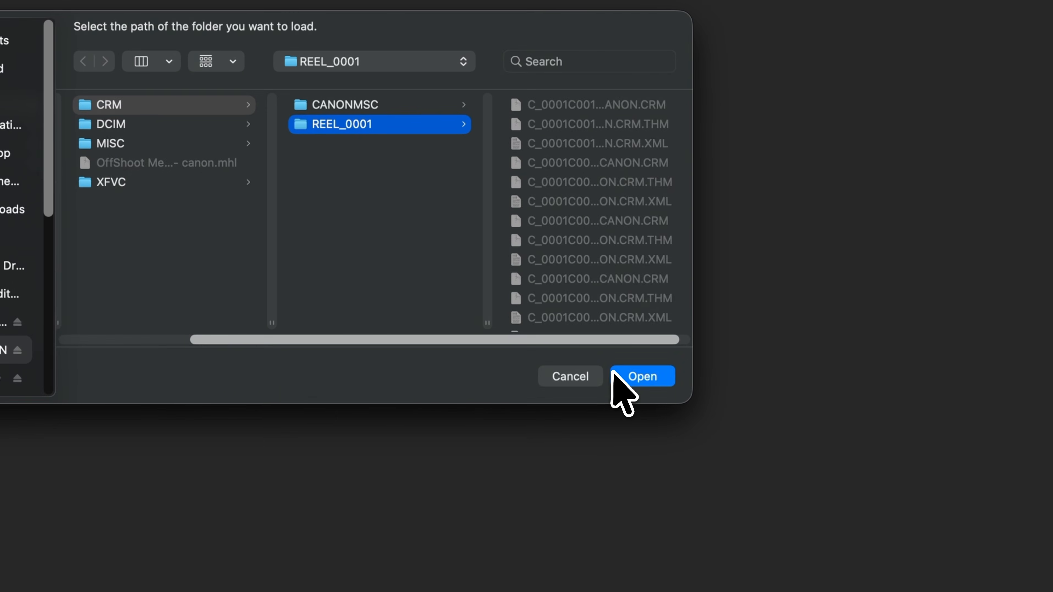
pyautogui.click(794, 446)
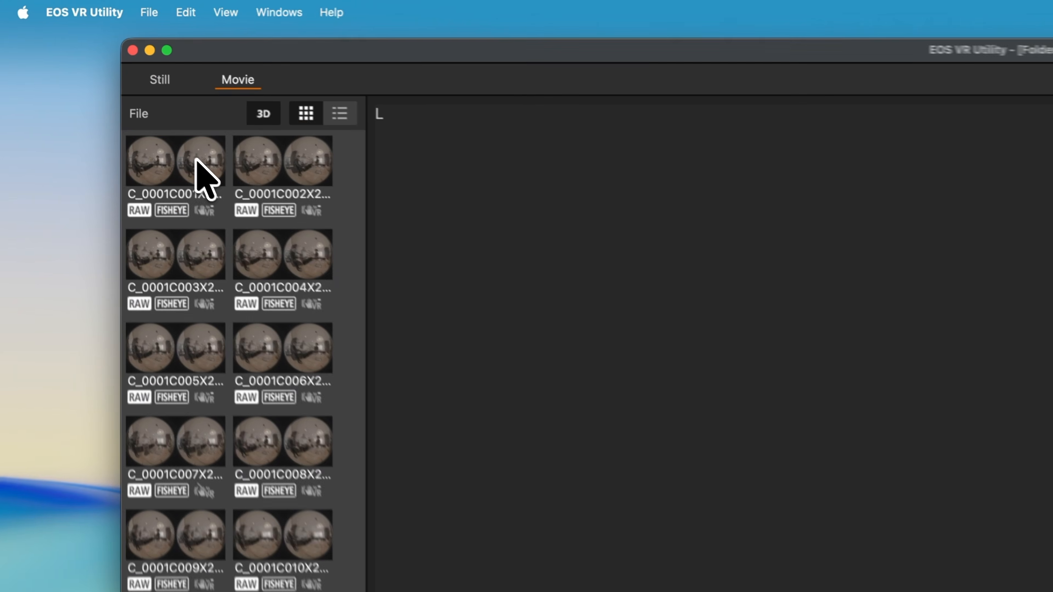
# Open the first clip, C_0001C001, review its RAW development settings and return to its VR correction settings
pyautogui.click(196, 160)
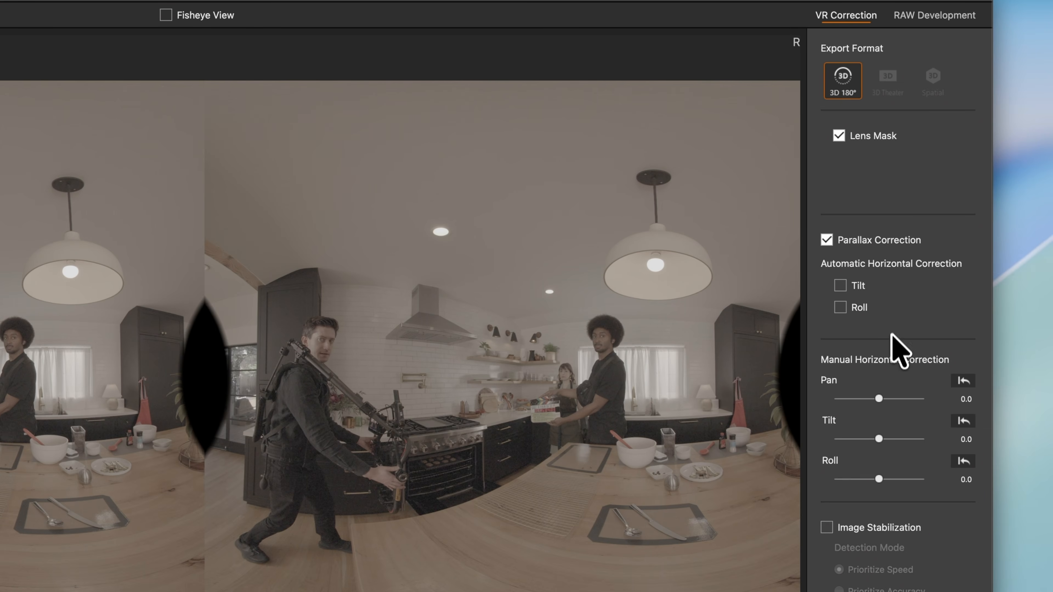
pyautogui.click(940, 25)
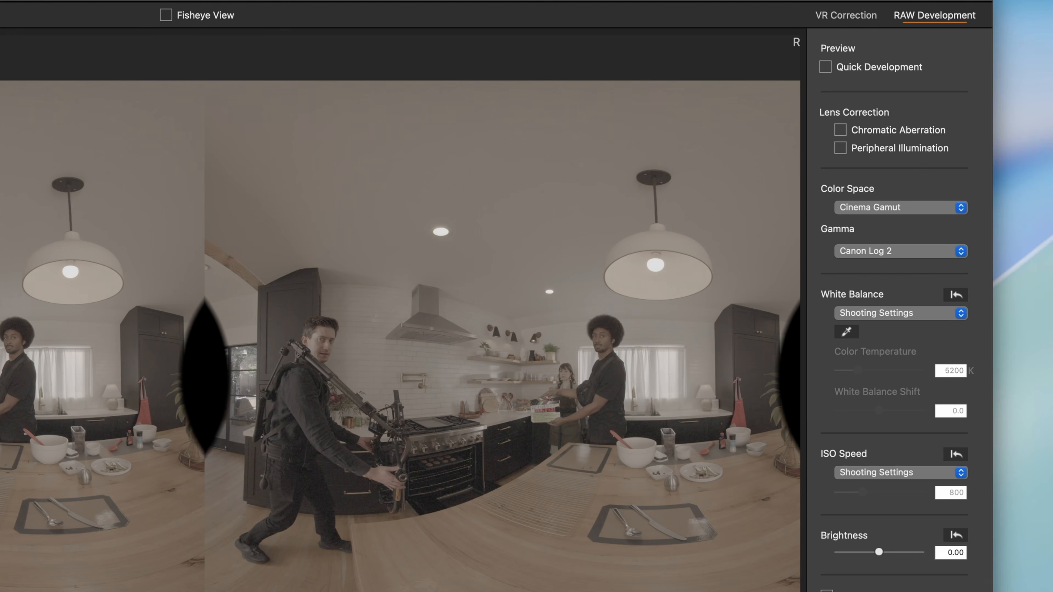
pyautogui.click(834, 15)
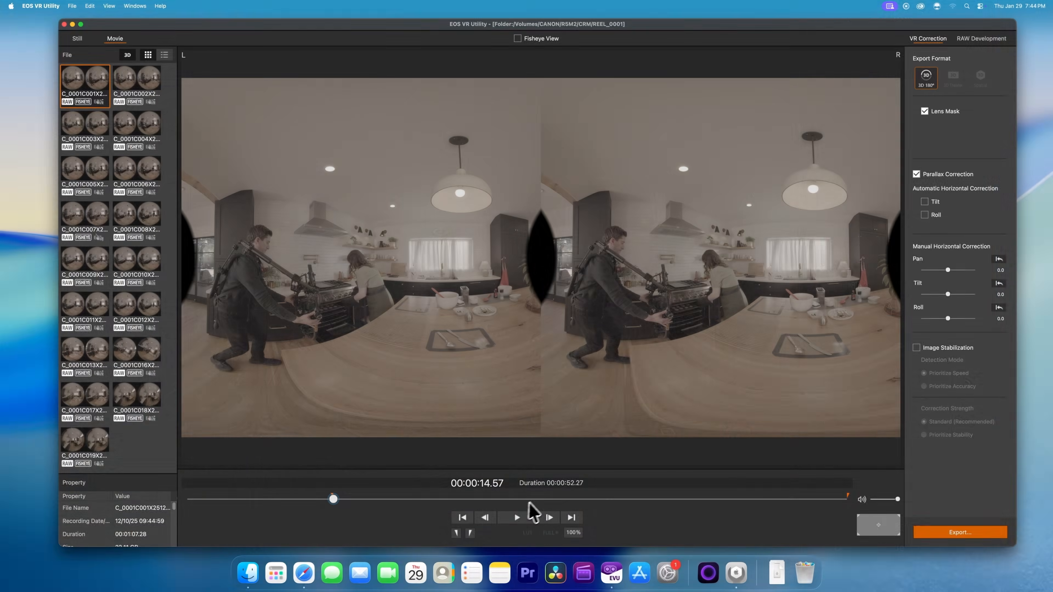
# Mark the clip's trim end point slightly past its midpoint and open the 3D movie export settings
pyautogui.click(540, 499)
pyautogui.click(470, 532)
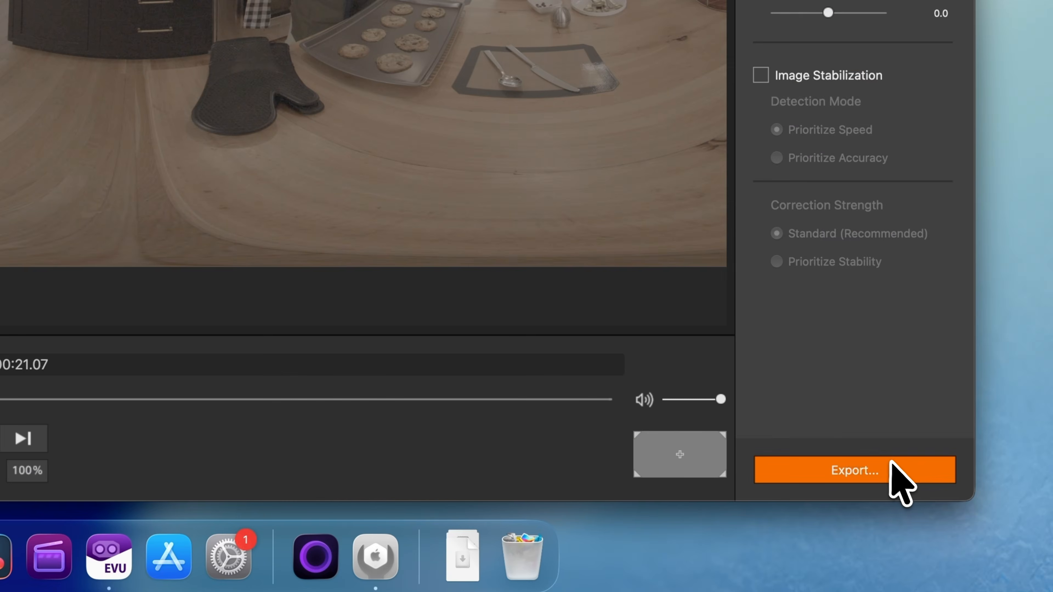
pyautogui.click(891, 467)
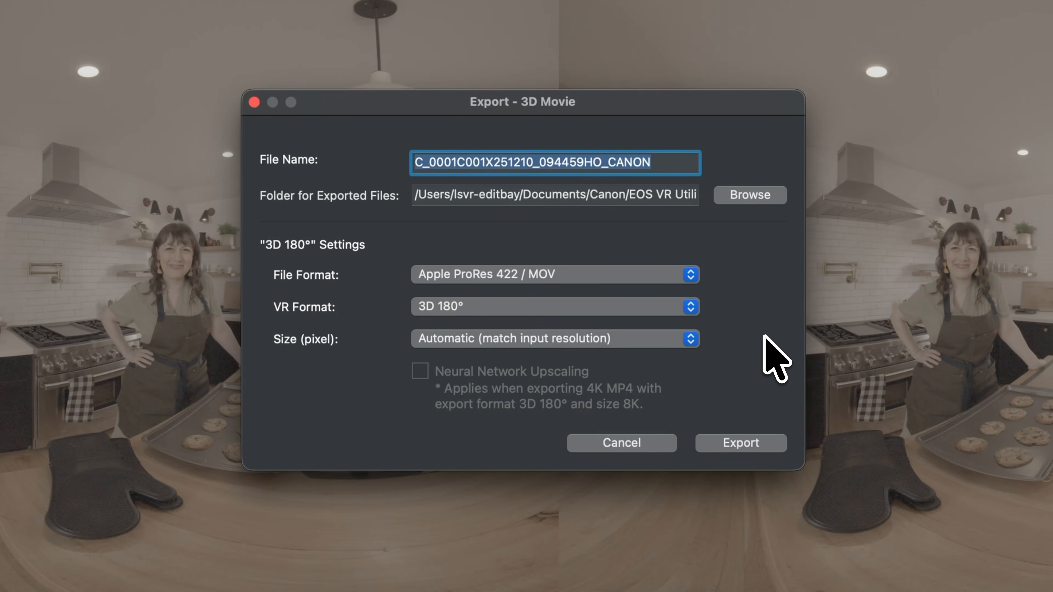
# Try the H.264 VR180 (Apply LUT), MV-HEVC APMP (BT.709) and Apple ProRes 4444 file formats for the export
pyautogui.click(684, 276)
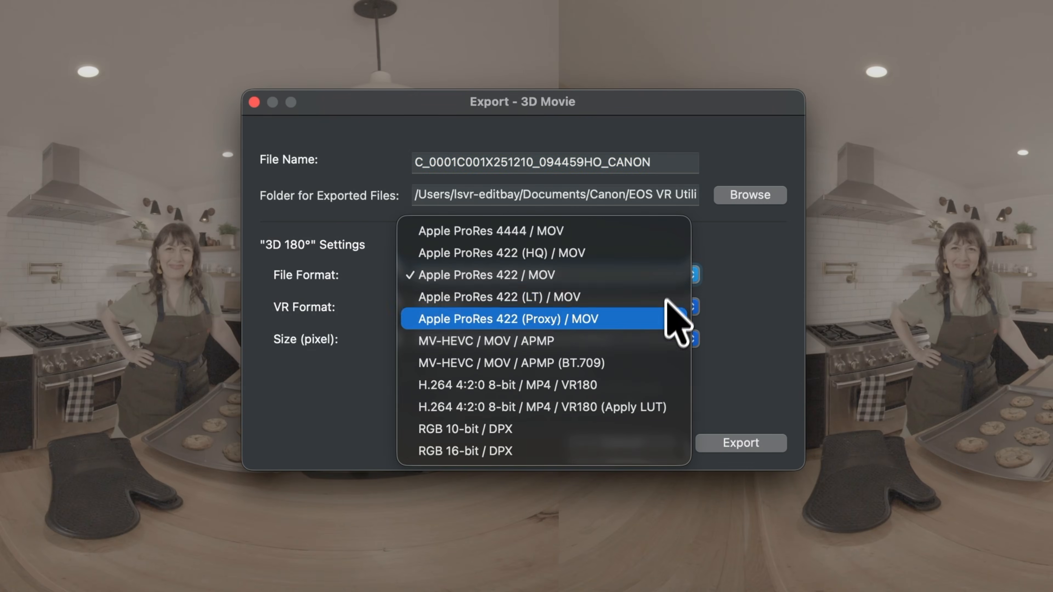
pyautogui.click(657, 407)
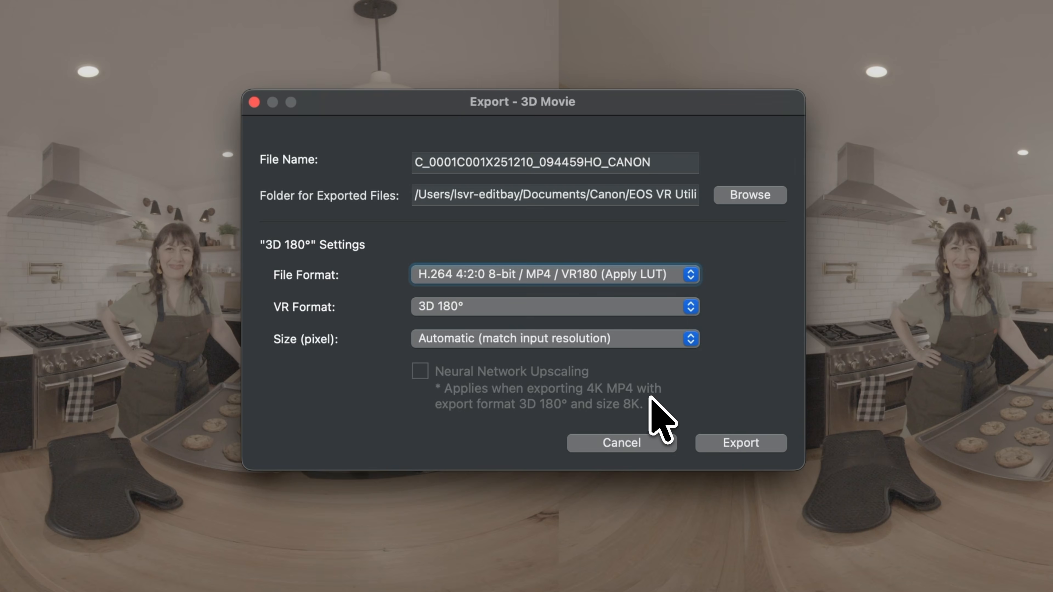
pyautogui.click(644, 274)
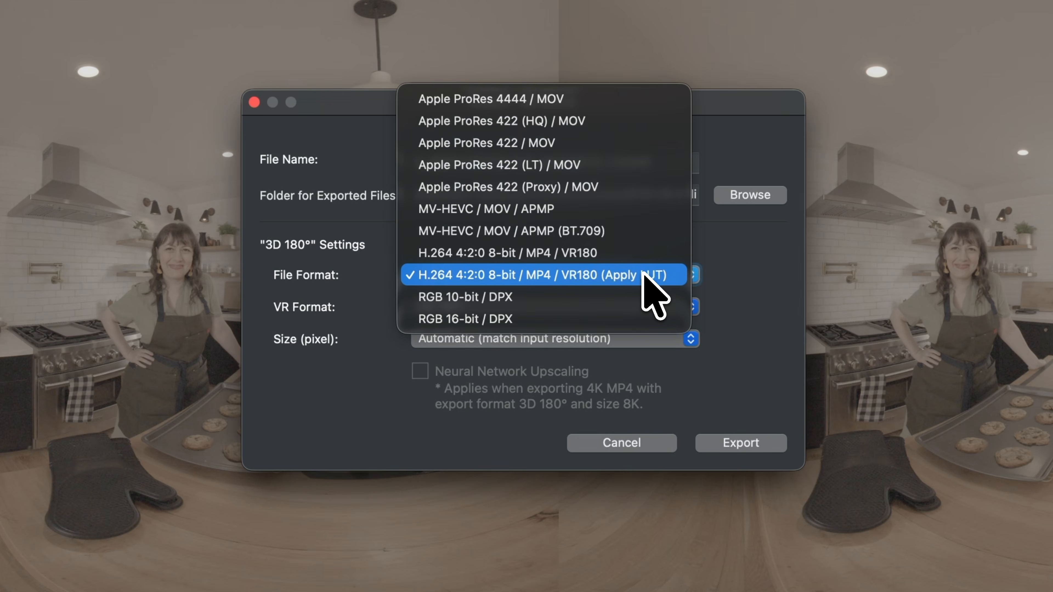
pyautogui.click(637, 232)
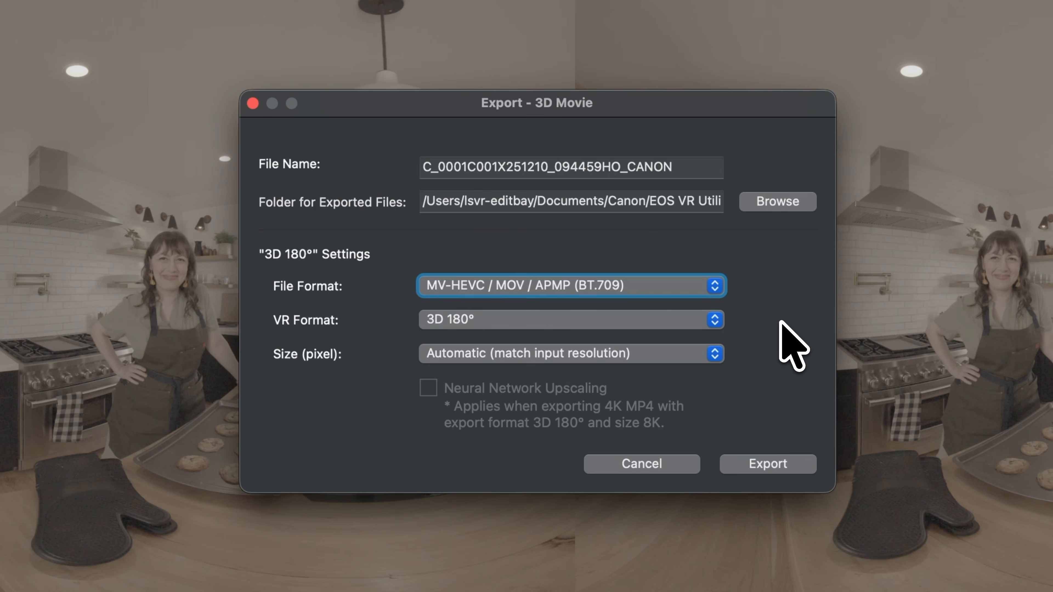
pyautogui.click(704, 289)
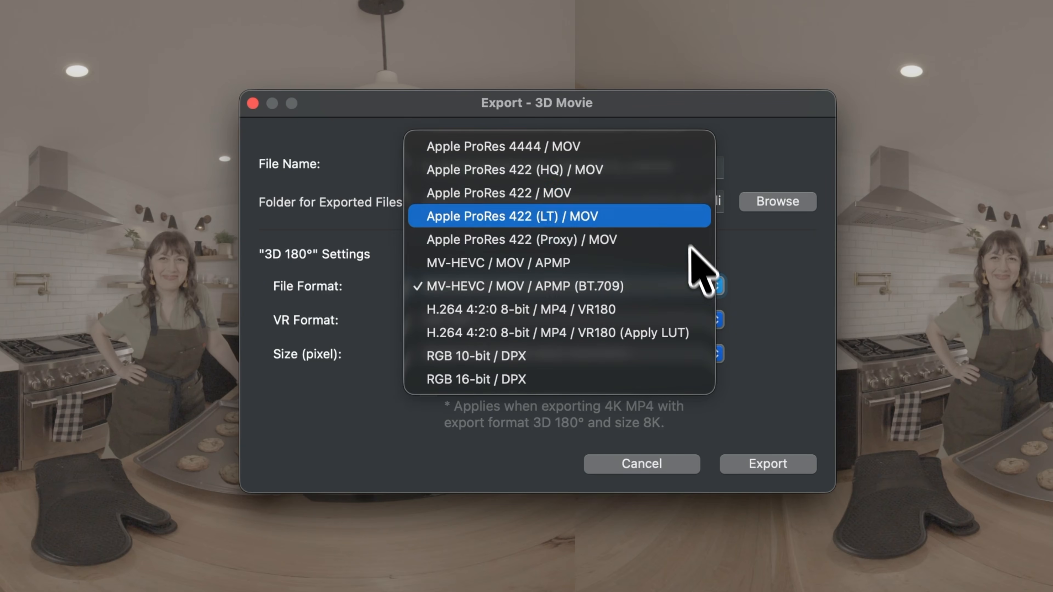
pyautogui.click(676, 152)
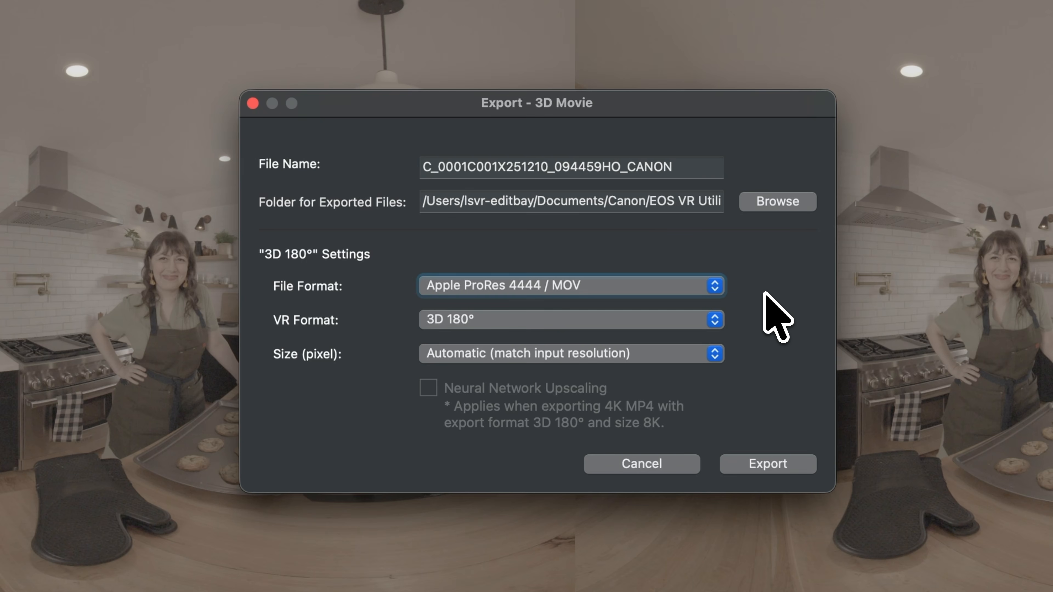
# Set the export file format to Apple ProRes 422 (LT) / MOV and keep the VR format at 3D 180°
pyautogui.click(714, 286)
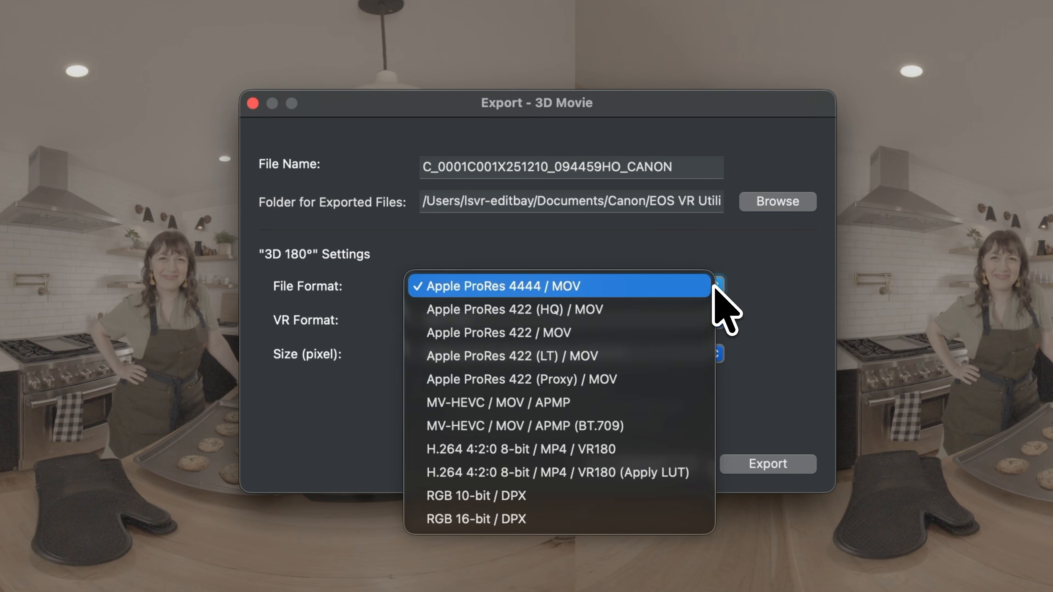
pyautogui.click(688, 352)
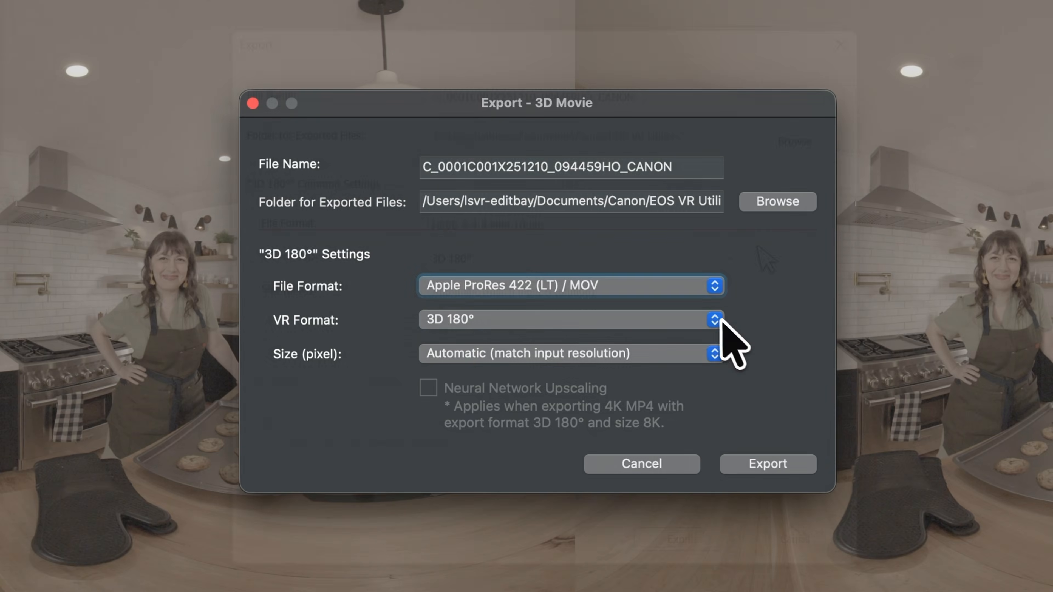
pyautogui.click(715, 320)
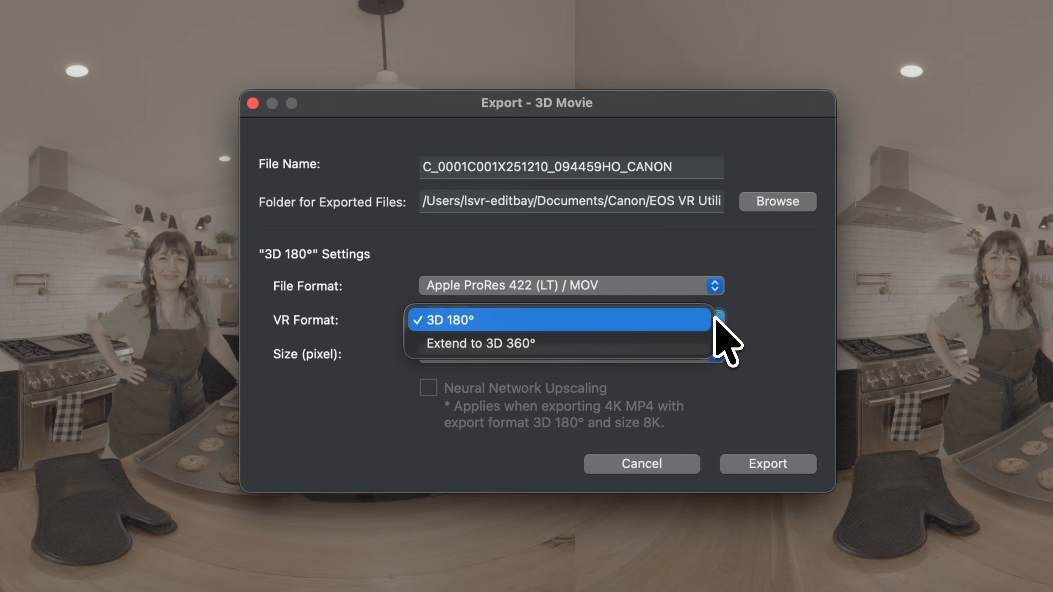
pyautogui.click(747, 317)
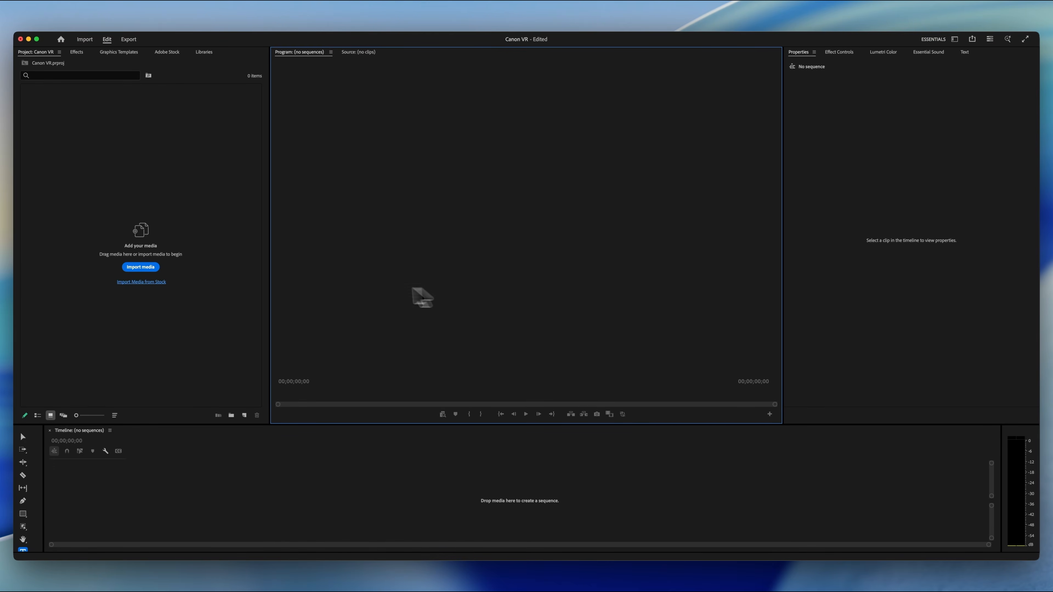
# Switch to Premiere Pro and import the four C_0001 MOV clips from the Rendered Clips folder
pyautogui.click(141, 266)
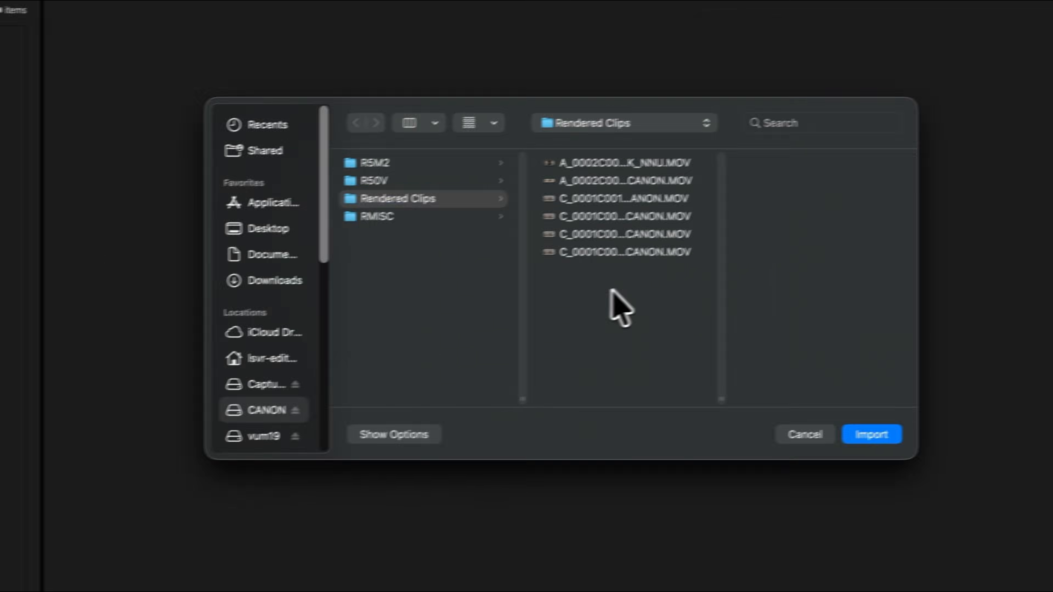
pyautogui.moveTo(611, 306); pyautogui.dragTo(557, 230)
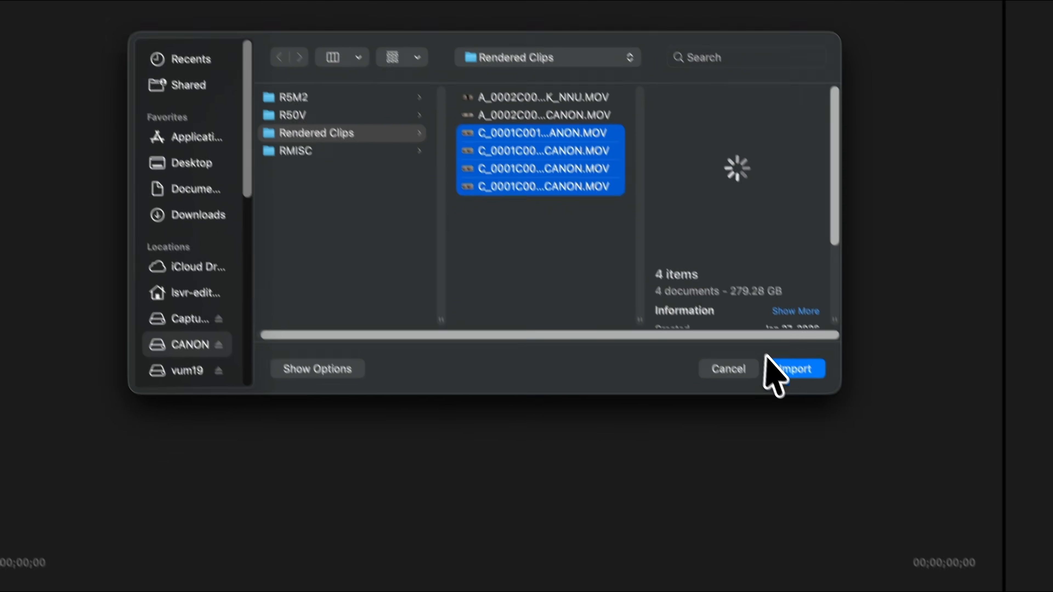
pyautogui.click(782, 372)
# Start a new sequence in the project and set its timebase to 59.94 frames/second
pyautogui.rightClick(285, 251)
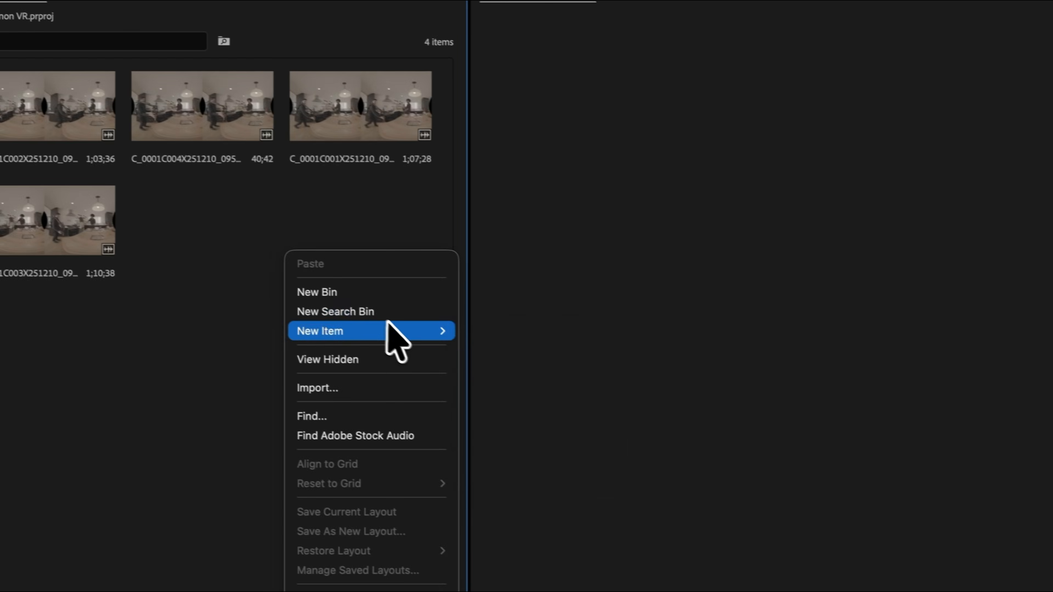
pyautogui.moveTo(392, 331)
pyautogui.click(531, 329)
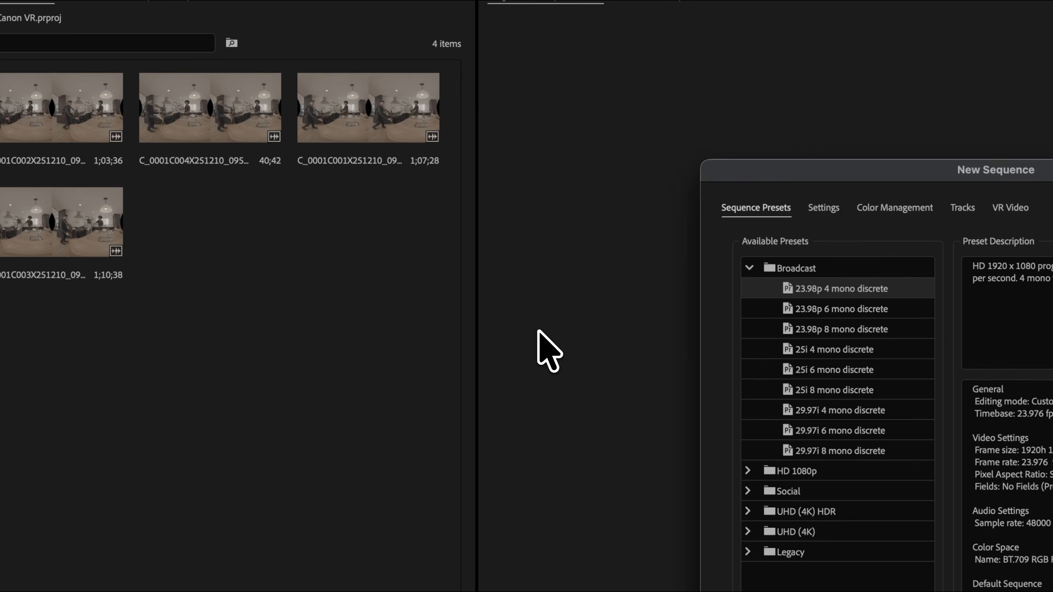
pyautogui.click(823, 207)
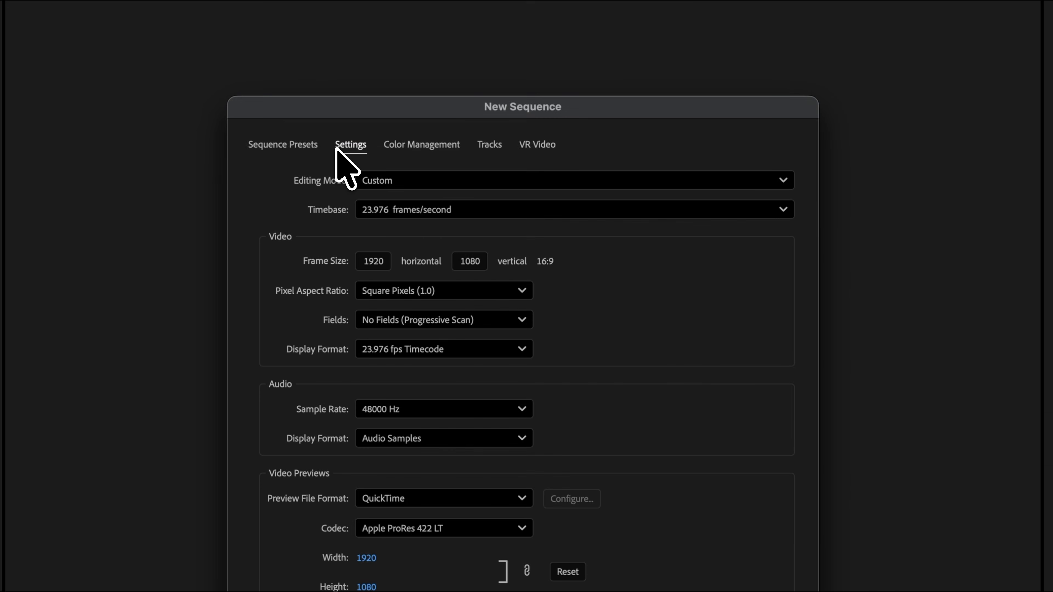
pyautogui.click(481, 209)
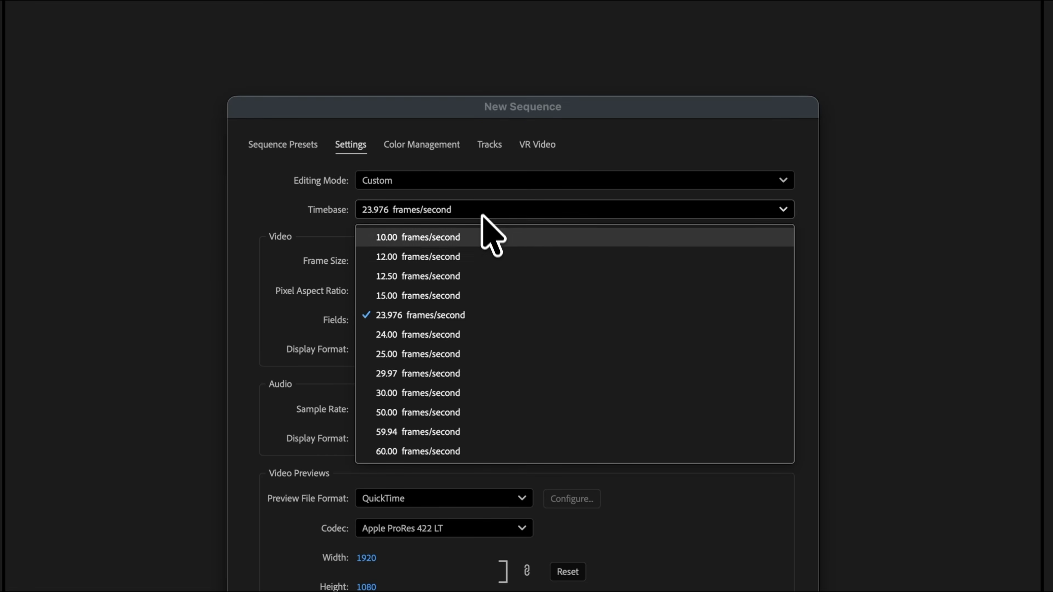
pyautogui.click(501, 432)
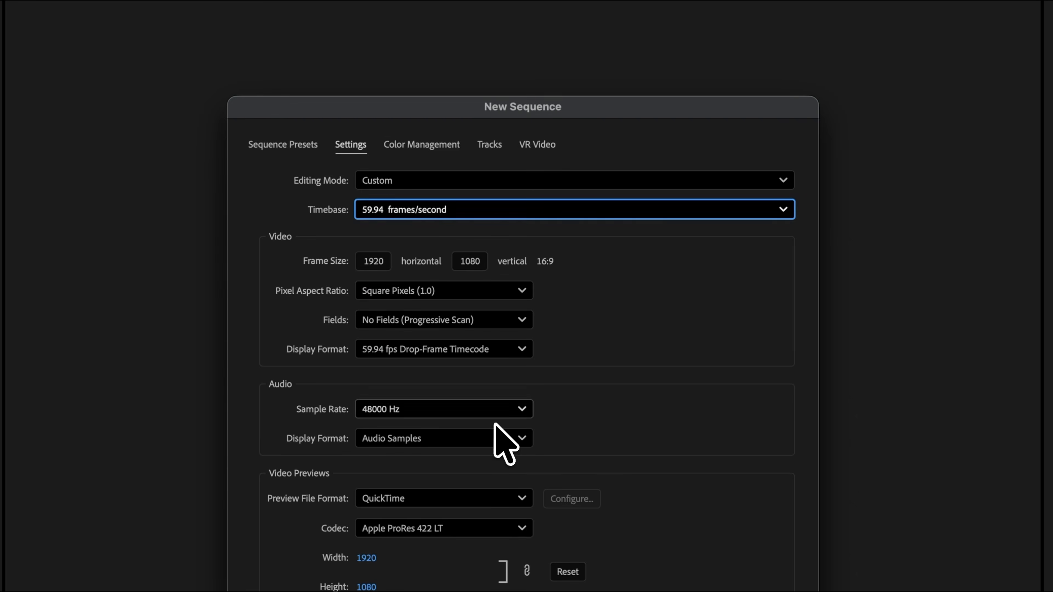
# Set the new sequence's frame size to 8192 horizontal by 4096 vertical
pyautogui.click(372, 261)
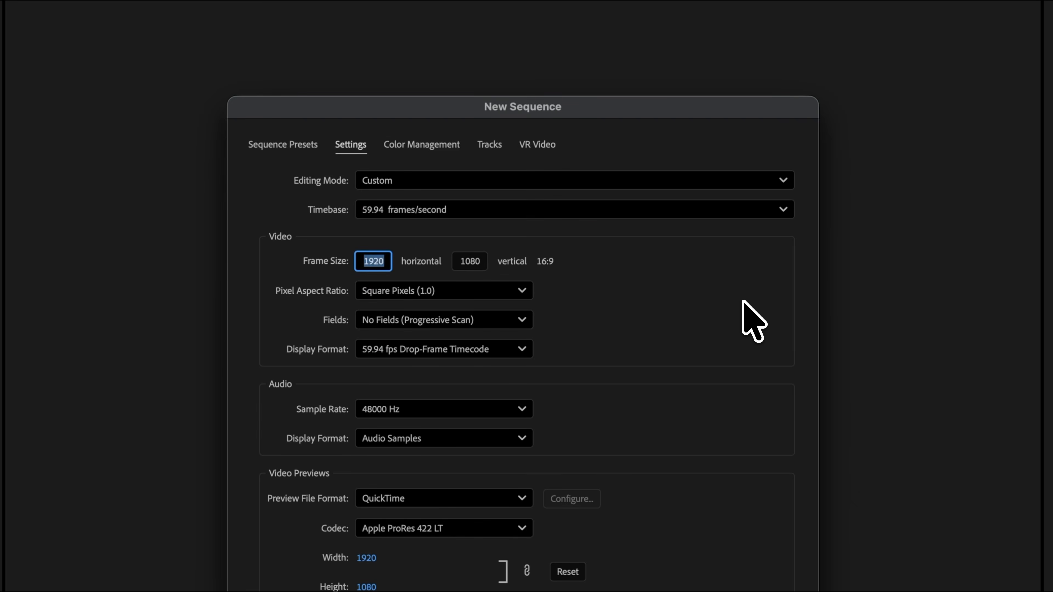
pyautogui.press('Tab')
pyautogui.write('4')
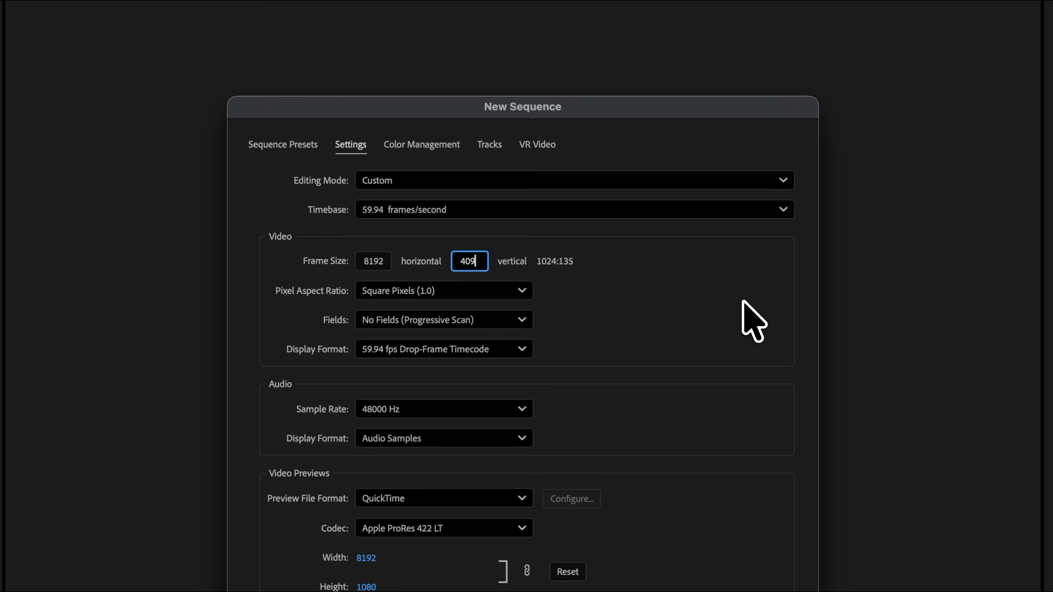
pyautogui.click(753, 305)
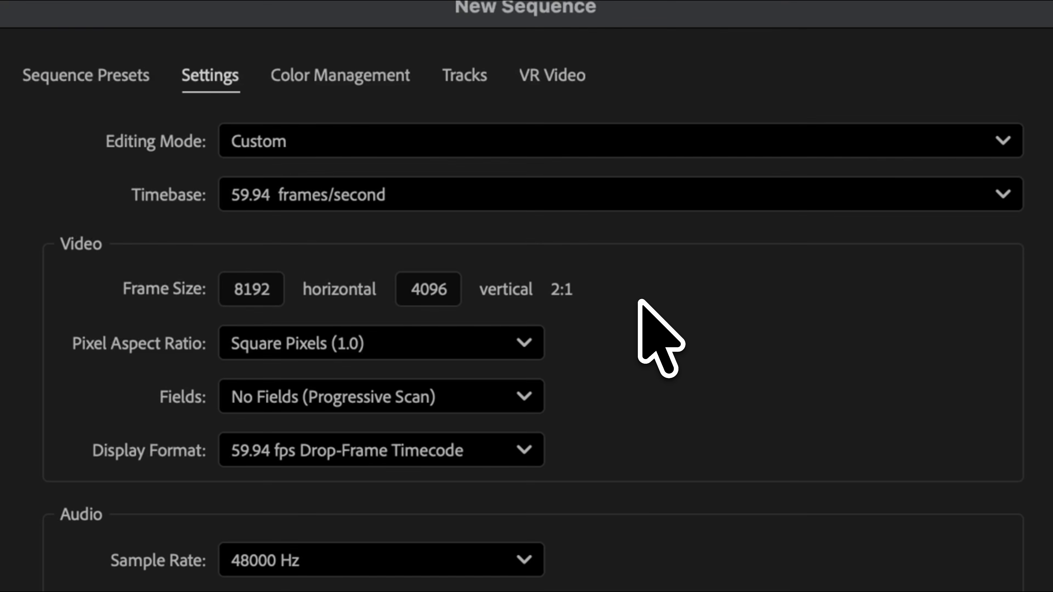
# Disable color management in the new sequence's color setup
pyautogui.click(388, 76)
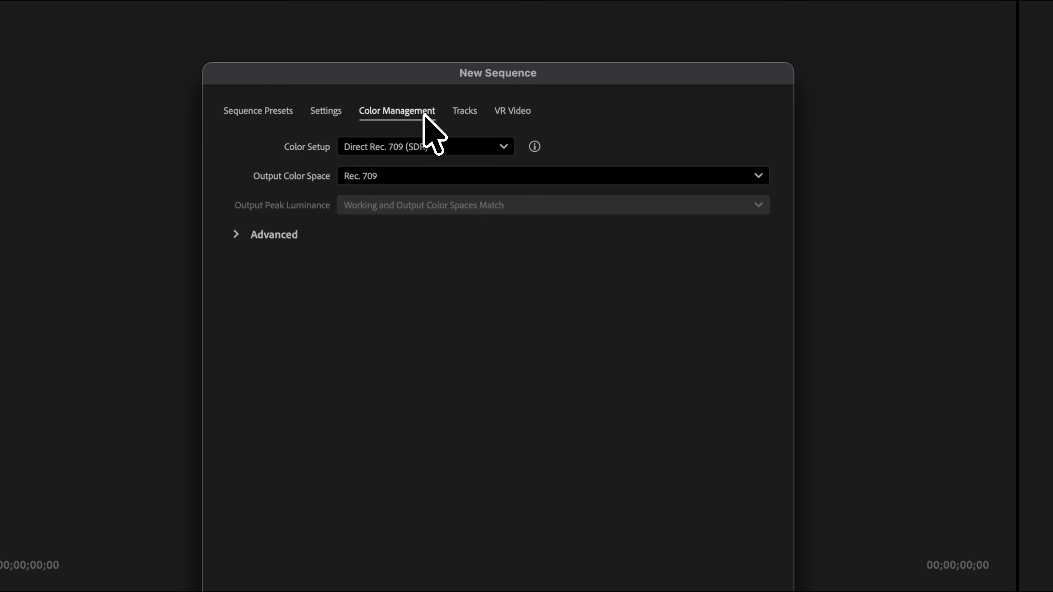
pyautogui.click(430, 149)
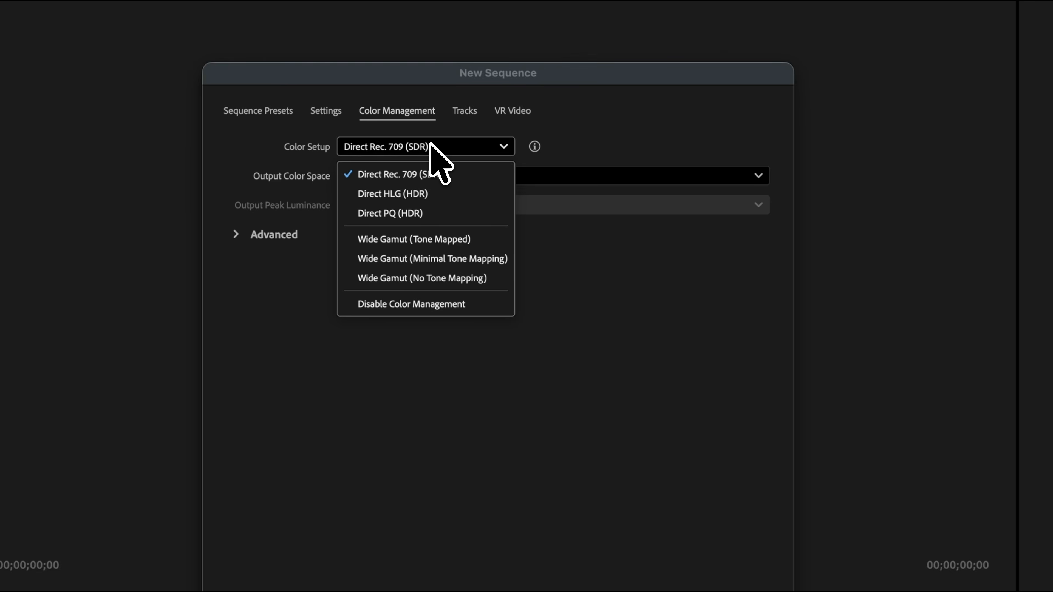
pyautogui.click(469, 303)
# Set the sequence's VR properties to Equirectangular projection, Stereoscopic - Side by Side layout and a 180° horizontal by 180° vertical captured view
pyautogui.click(522, 111)
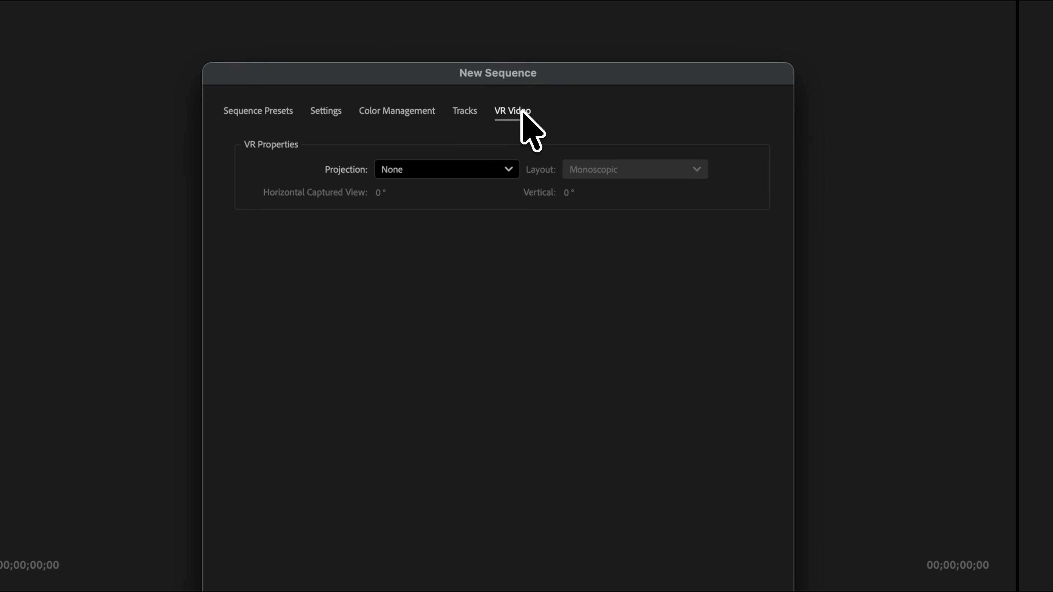
pyautogui.click(481, 170)
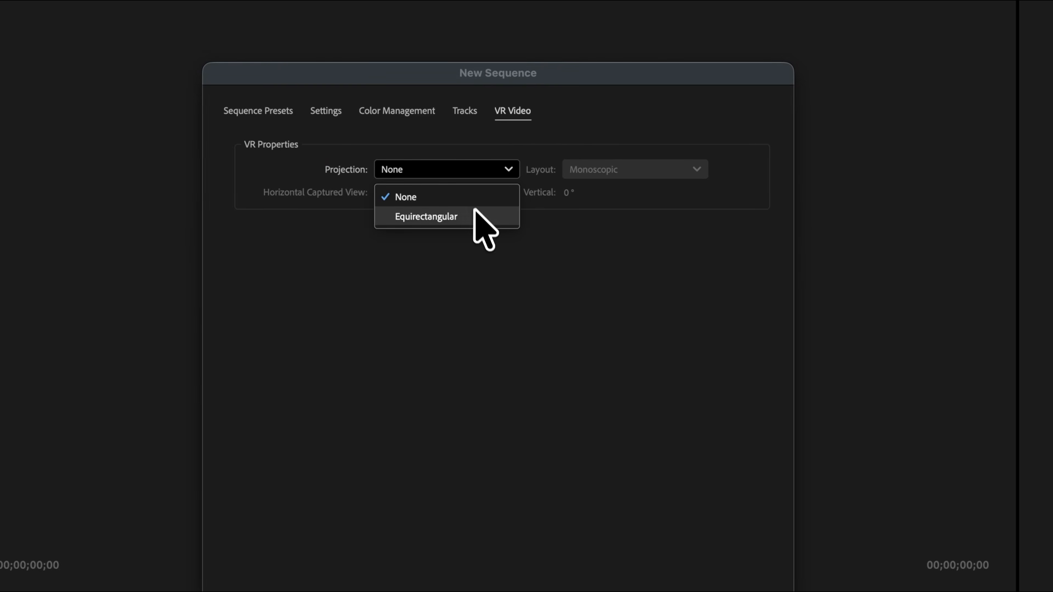
pyautogui.click(477, 217)
pyautogui.click(634, 169)
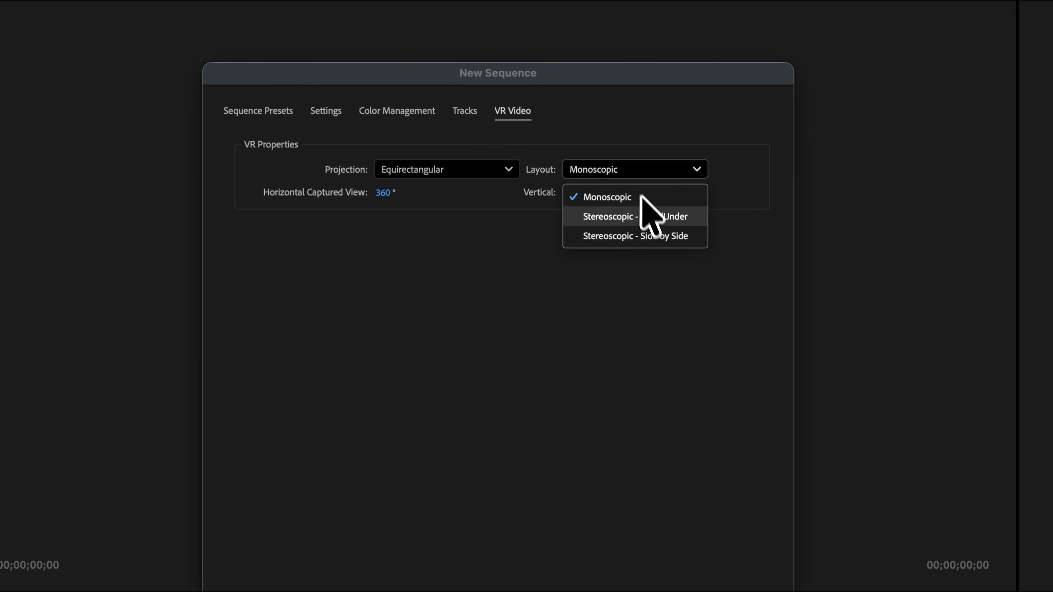
pyautogui.click(668, 237)
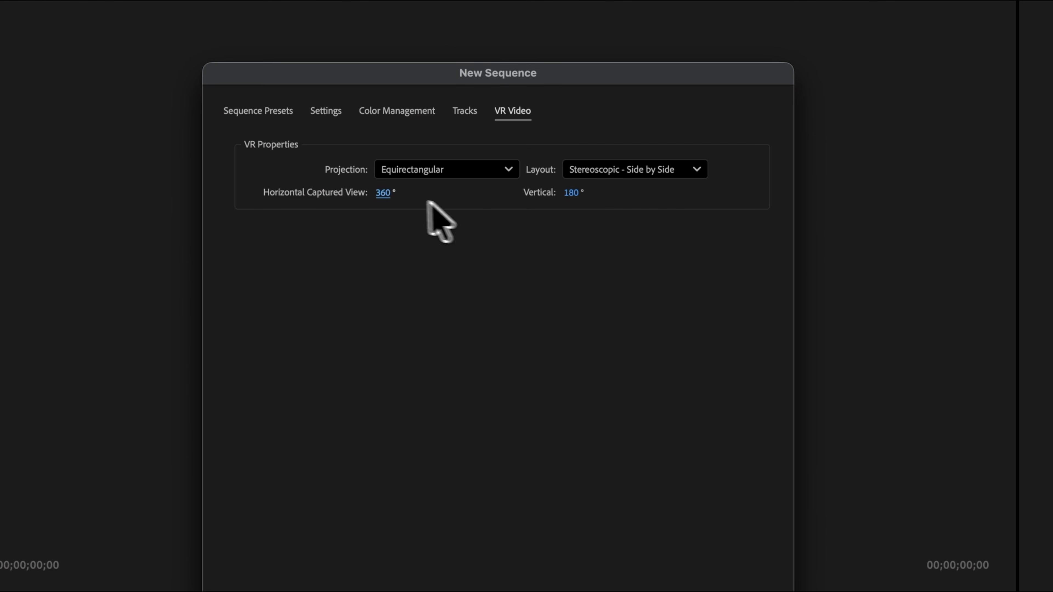
pyautogui.click(384, 194)
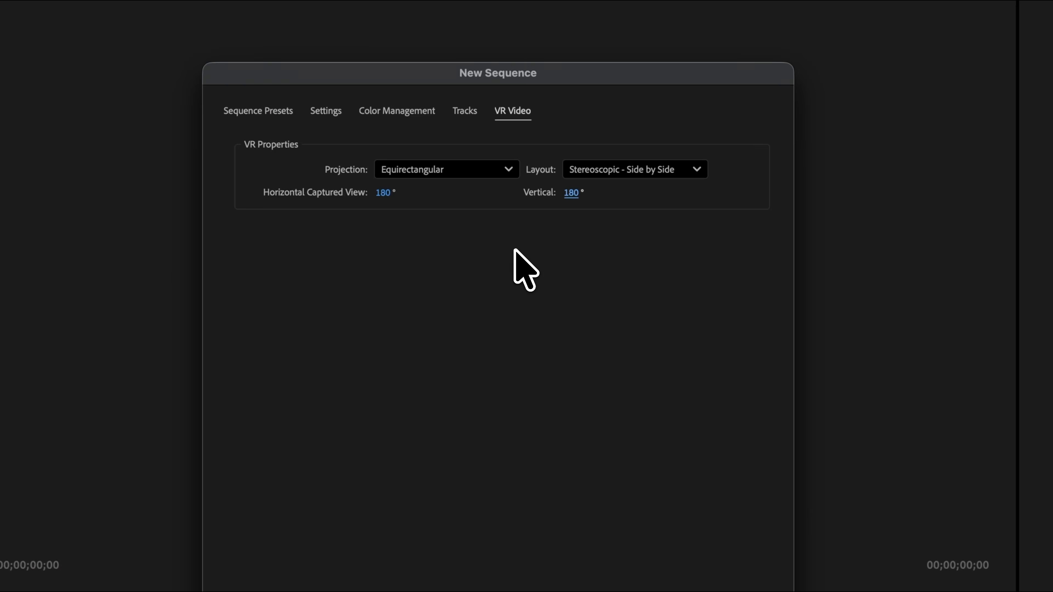
# Save the sequence settings as a preset named "180 3D" and create the new sequence
pyautogui.click(461, 417)
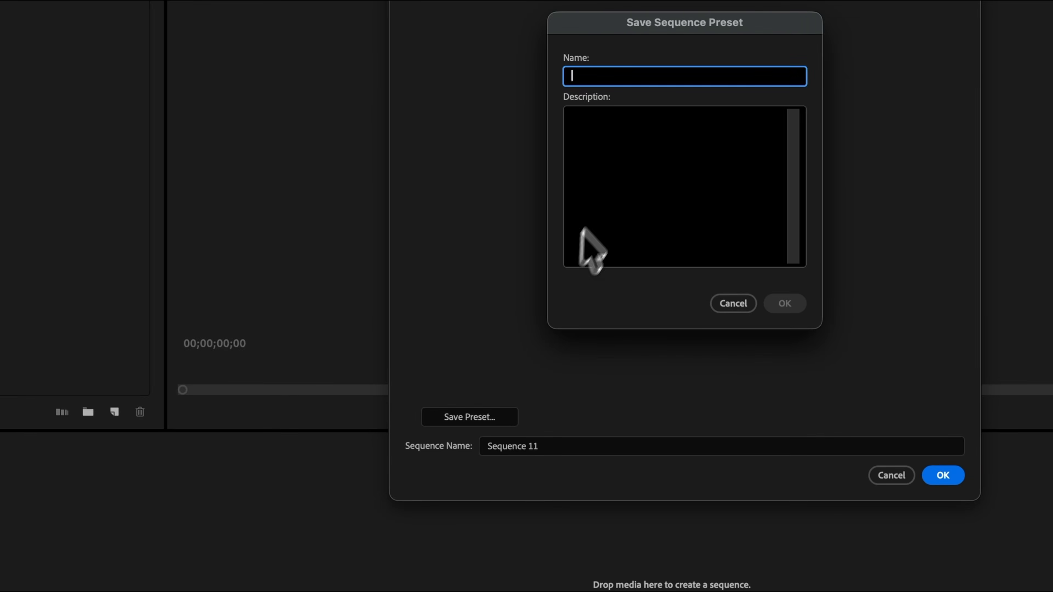
pyautogui.write('180')
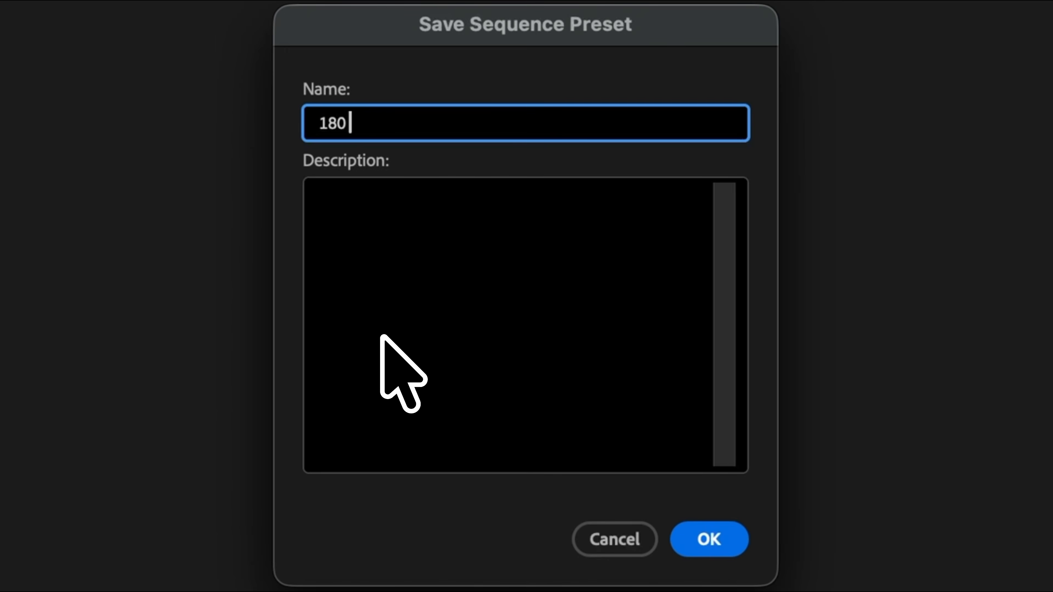
pyautogui.write(' 3D')
pyautogui.click(680, 535)
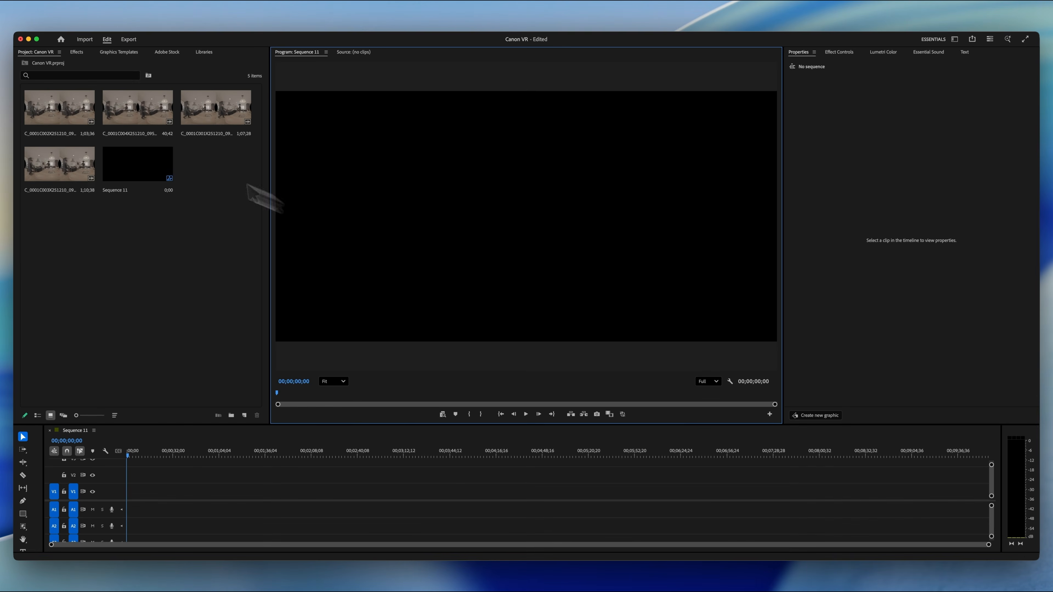
# Place the four Canon video clips one after another on track V1 from the start of the new sequence
pyautogui.click(91, 122)
pyautogui.keyDown('super'); pyautogui.click(124, 122); pyautogui.keyUp('super')
pyautogui.hotkey('shift', 'Right')
pyautogui.keyDown('super'); pyautogui.click(71, 171); pyautogui.keyUp('super')
pyautogui.moveTo(70, 133); pyautogui.dragTo(136, 501)
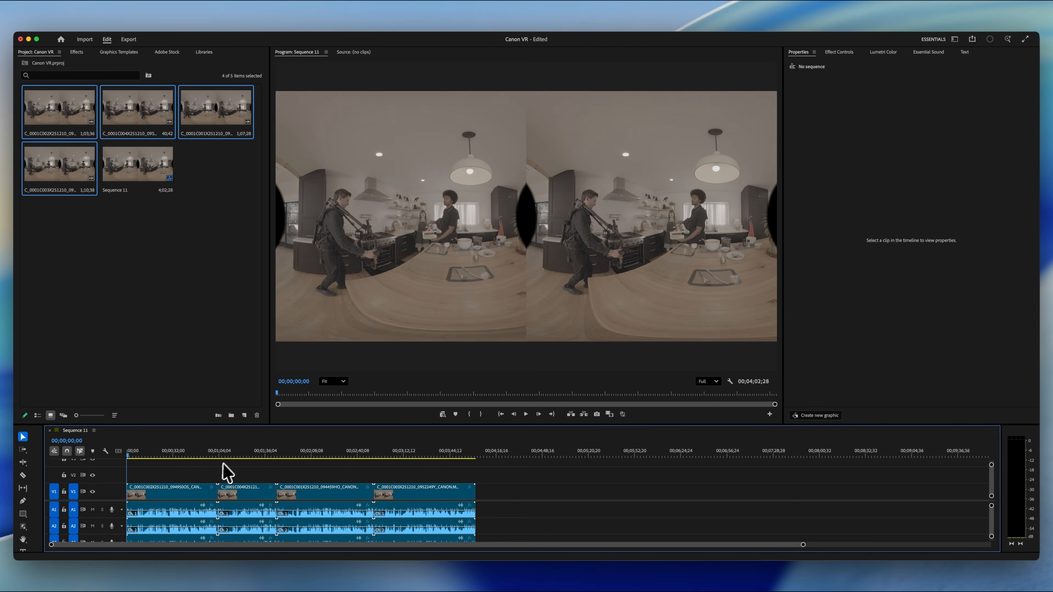
# Add the VR video display toggle to the program monitor's controls and look around the footage in VR view
pyautogui.click(770, 414)
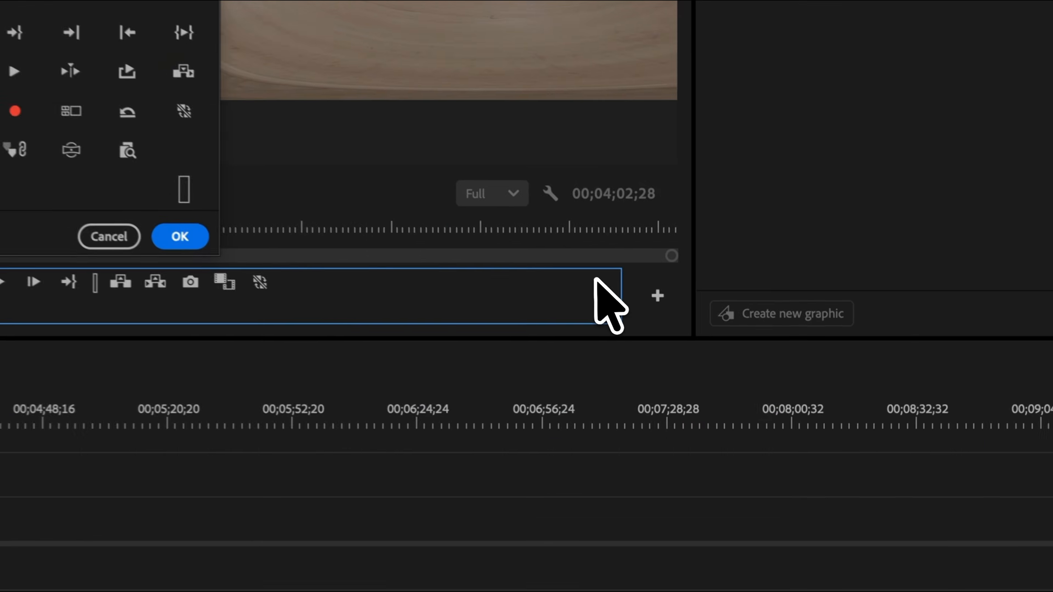
pyautogui.moveTo(352, 159); pyautogui.dragTo(580, 297)
pyautogui.click(476, 245)
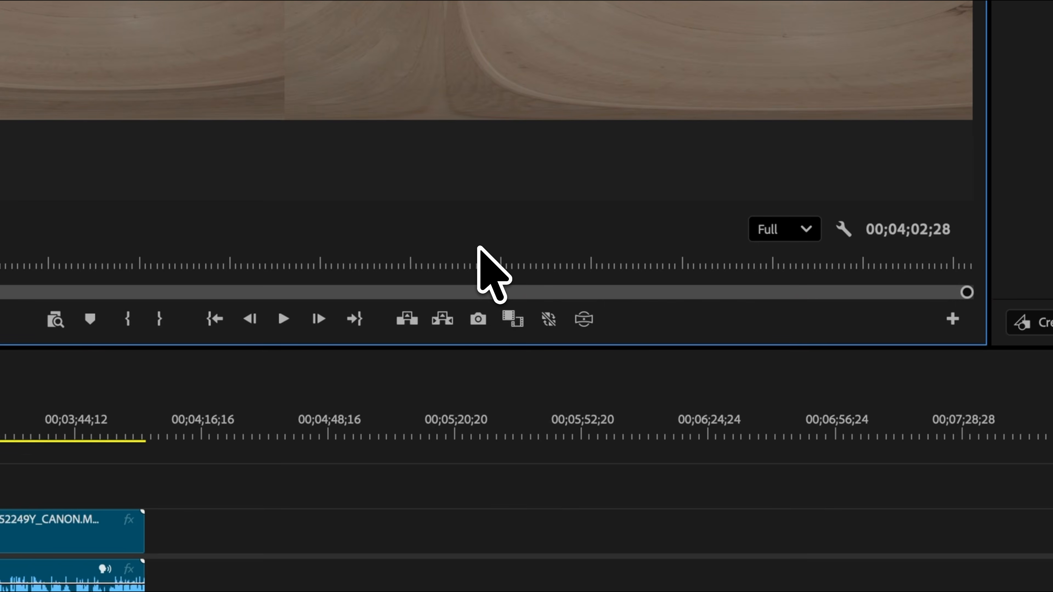
pyautogui.click(584, 319)
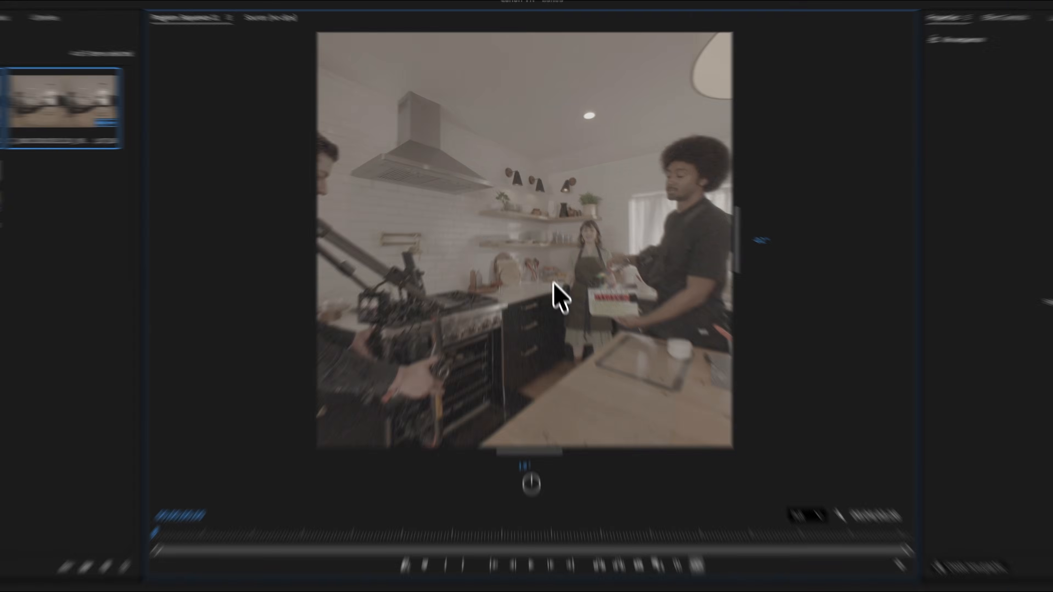
pyautogui.moveTo(543, 236); pyautogui.dragTo(520, 241)
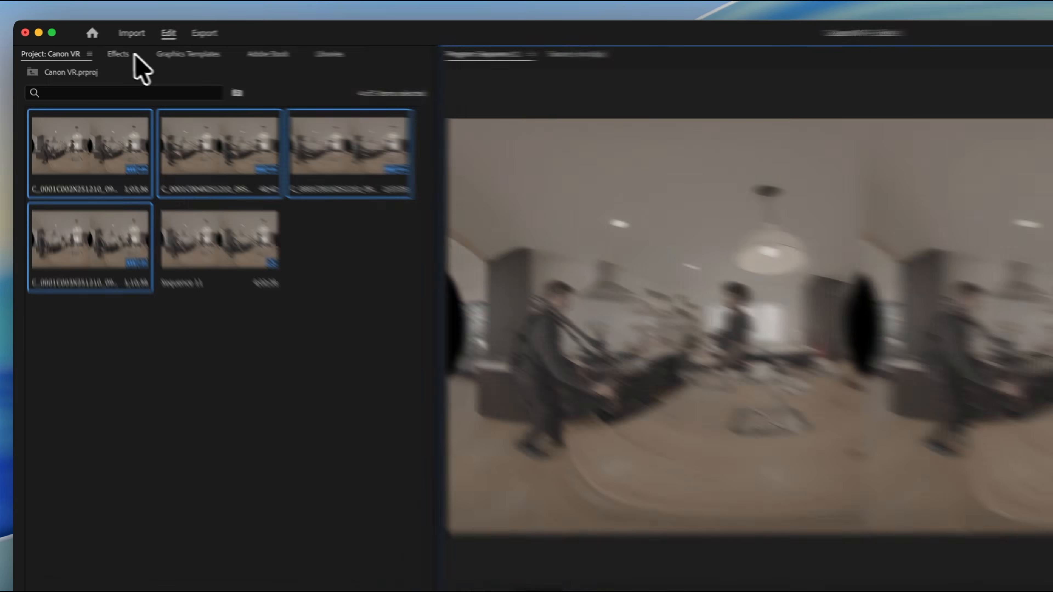
# Expand the Immersive Video category of the video effects to show the VR effects
pyautogui.click(77, 52)
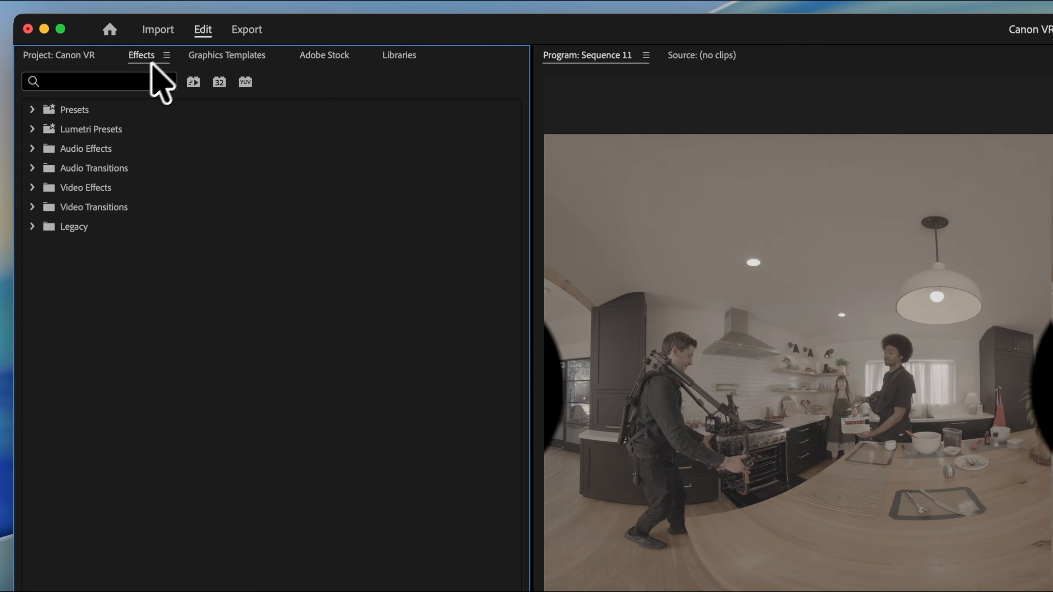
pyautogui.click(31, 188)
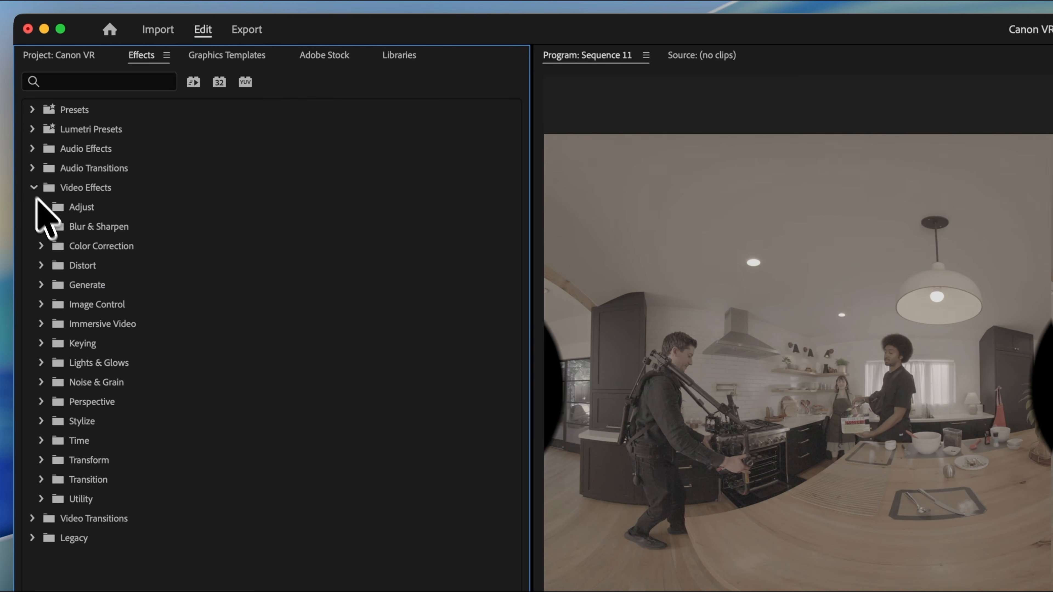
pyautogui.click(43, 325)
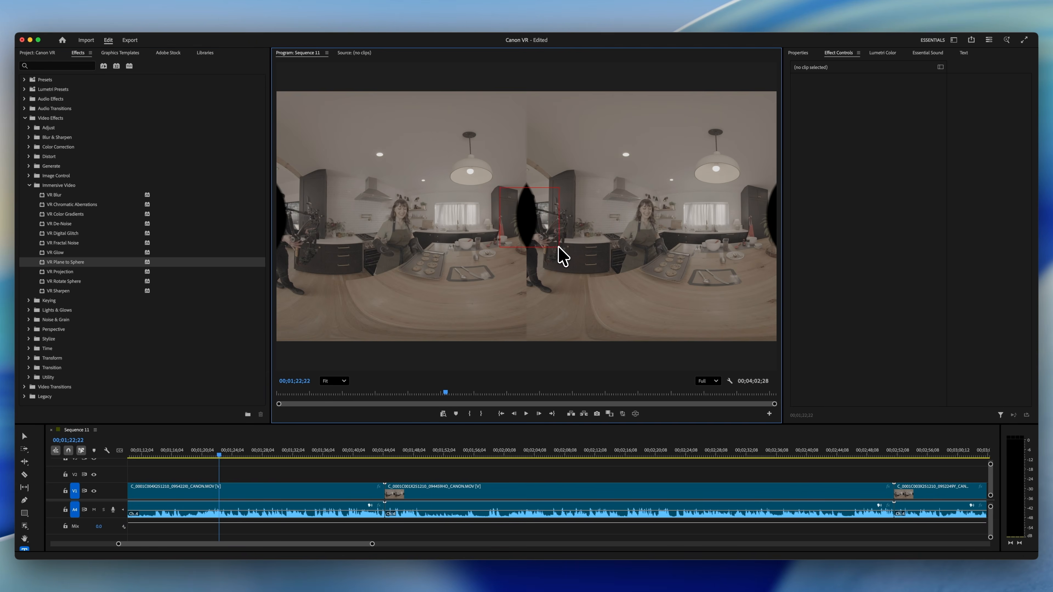
# Add the title "My Cooking Show" at the middle of the side-by-side frame in SemiBold at font size 222
pyautogui.moveTo(558, 248); pyautogui.dragTo(559, 247)
pyautogui.write('My Cooking Show')
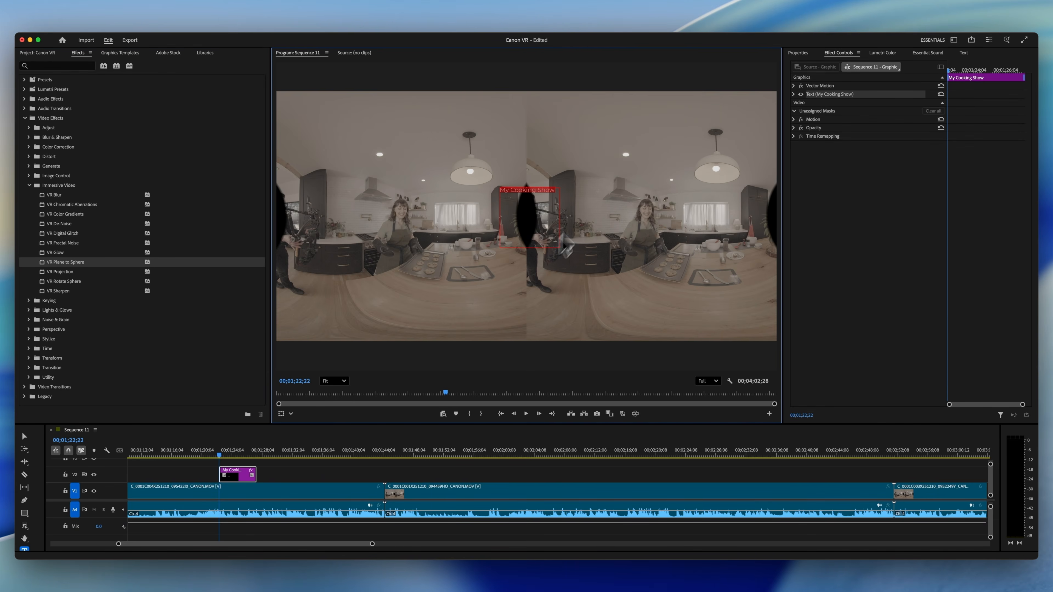
pyautogui.click(793, 94)
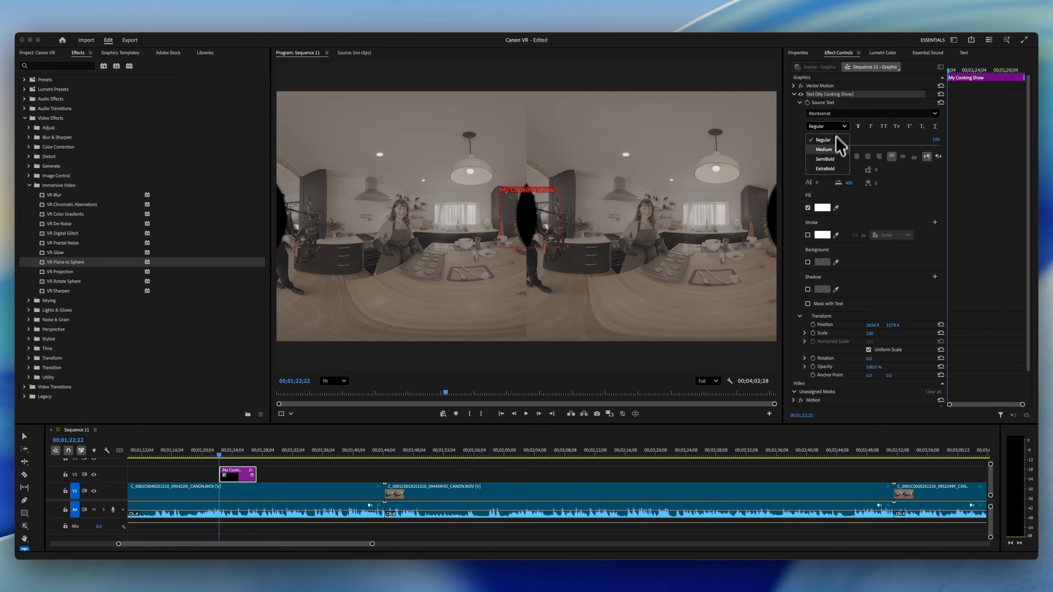
pyautogui.moveTo(844, 146); pyautogui.dragTo(879, 145)
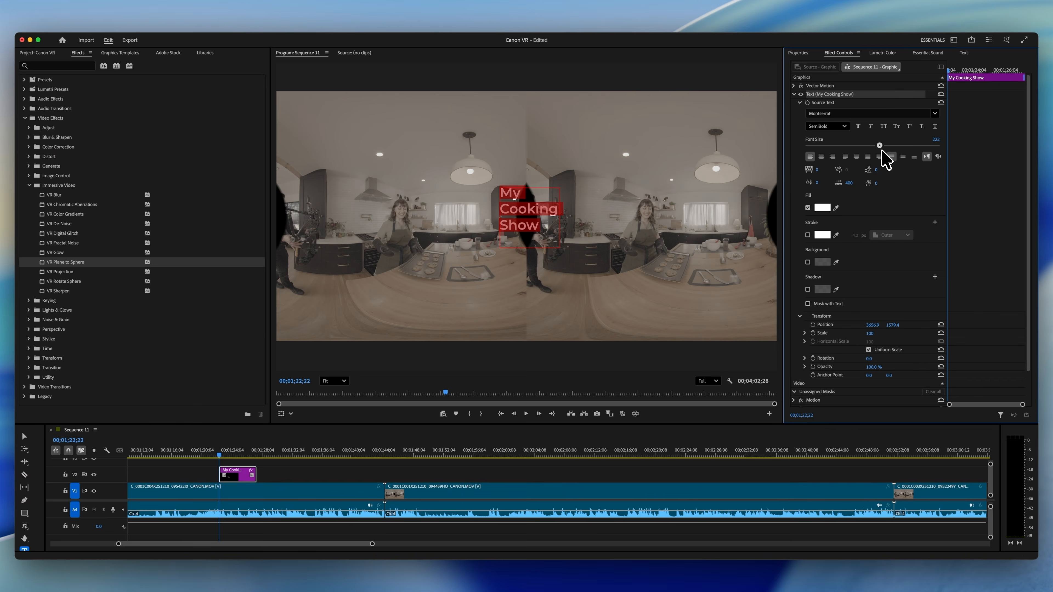
# Center the title on the side-by-side frame and apply VR Plane to Sphere to it with a Projection Pan (Y axis) of -32°
pyautogui.press('Escape')
pyautogui.moveTo(548, 226); pyautogui.dragTo(554, 230)
pyautogui.click(536, 354)
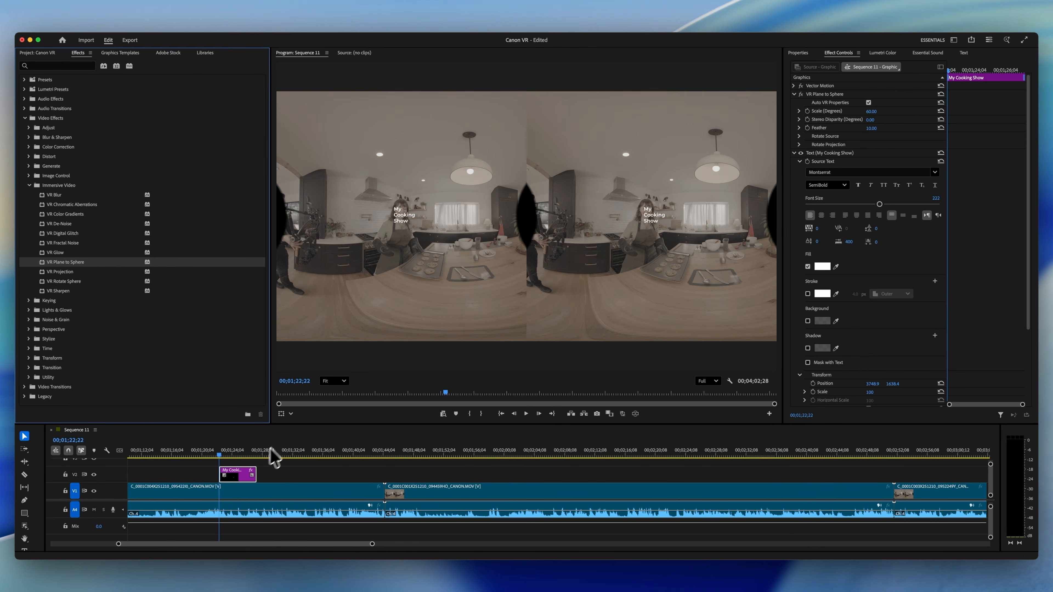
pyautogui.click(798, 151)
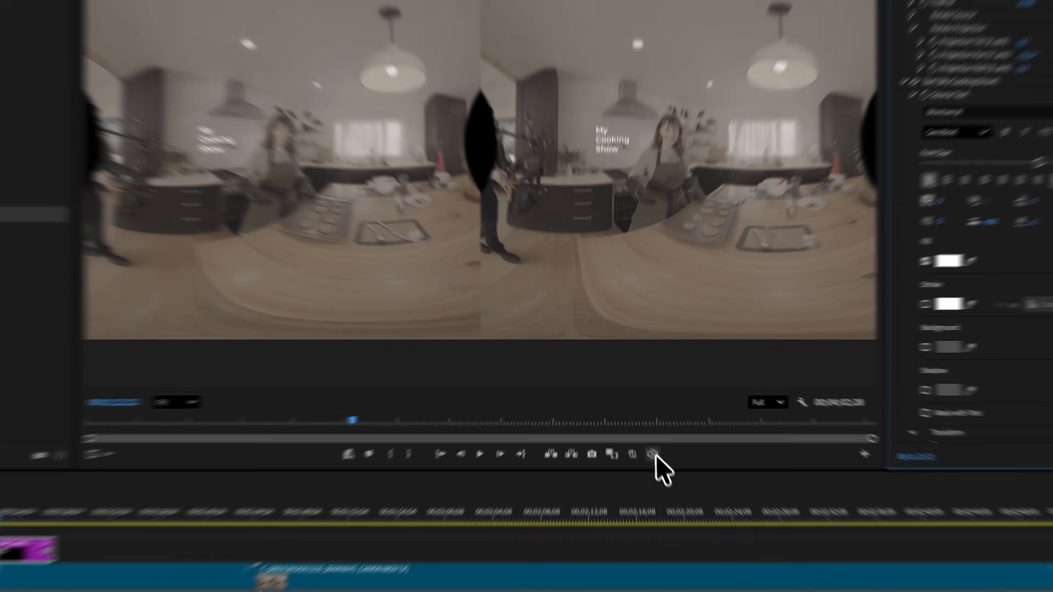
# Turn on the program monitor's VR view and set its Stereoscopic View to Anaglyph
pyautogui.click(636, 415)
pyautogui.click(850, 417)
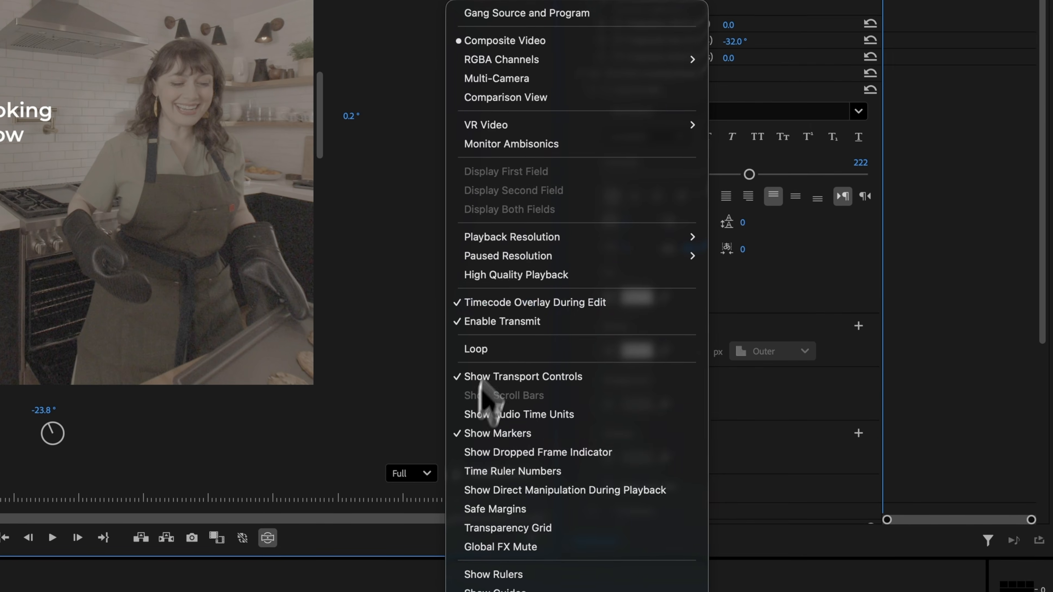
pyautogui.moveTo(949, 73)
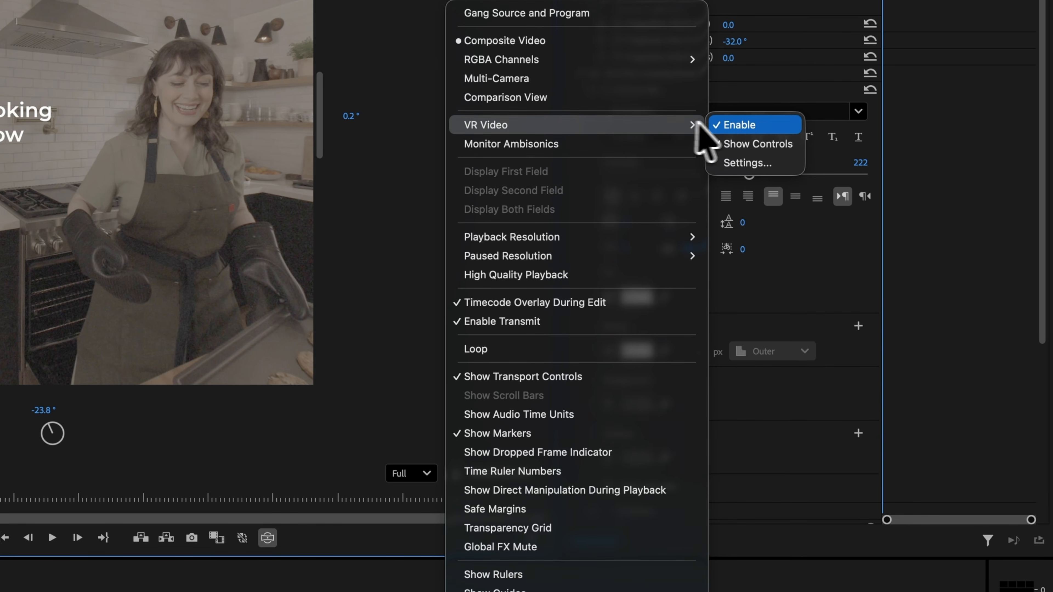
pyautogui.click(771, 164)
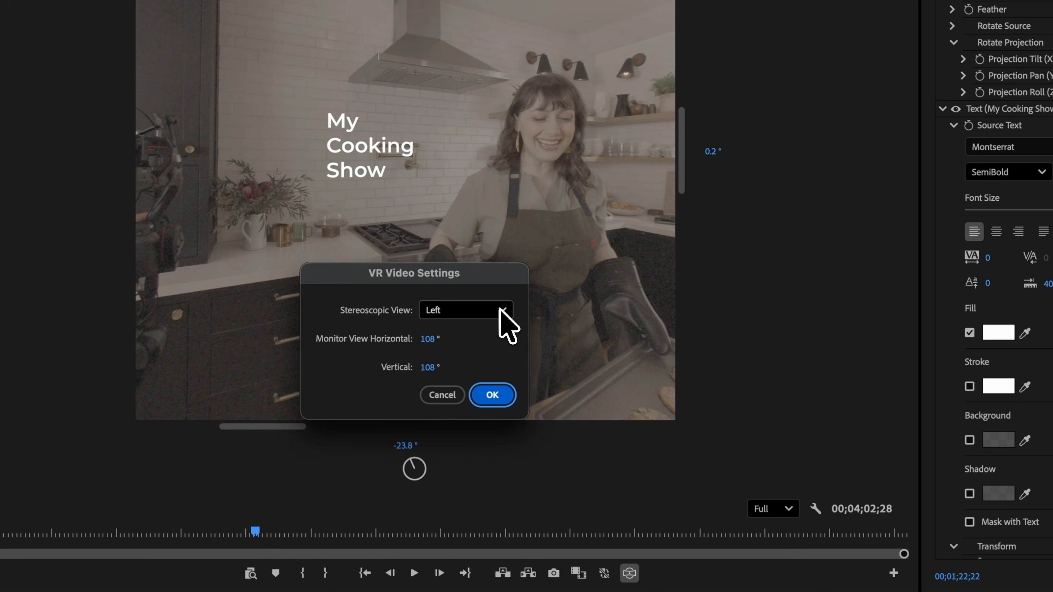
pyautogui.click(501, 312)
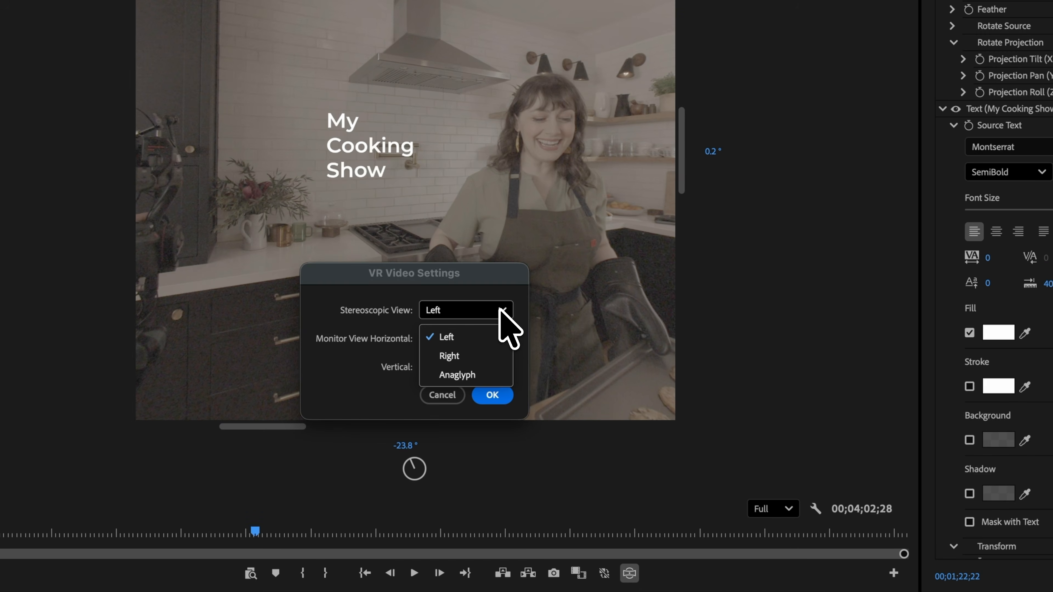
pyautogui.click(497, 374)
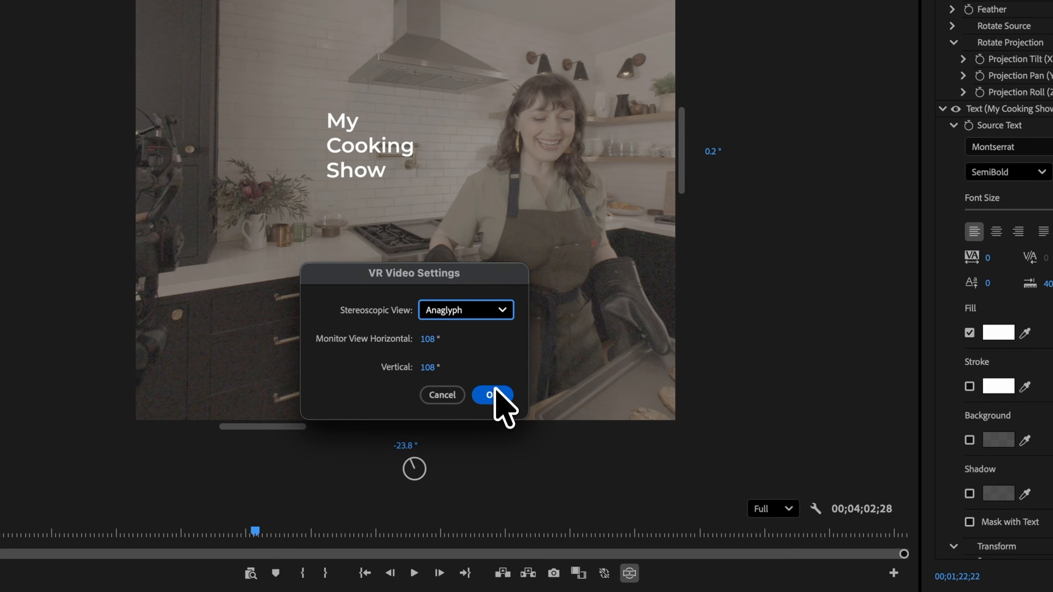
pyautogui.click(493, 395)
# Look around the anaglyph view and adjust the title's Stereo Disparity in the VR Plane to Sphere effect
pyautogui.moveTo(294, 191); pyautogui.dragTo(429, 191)
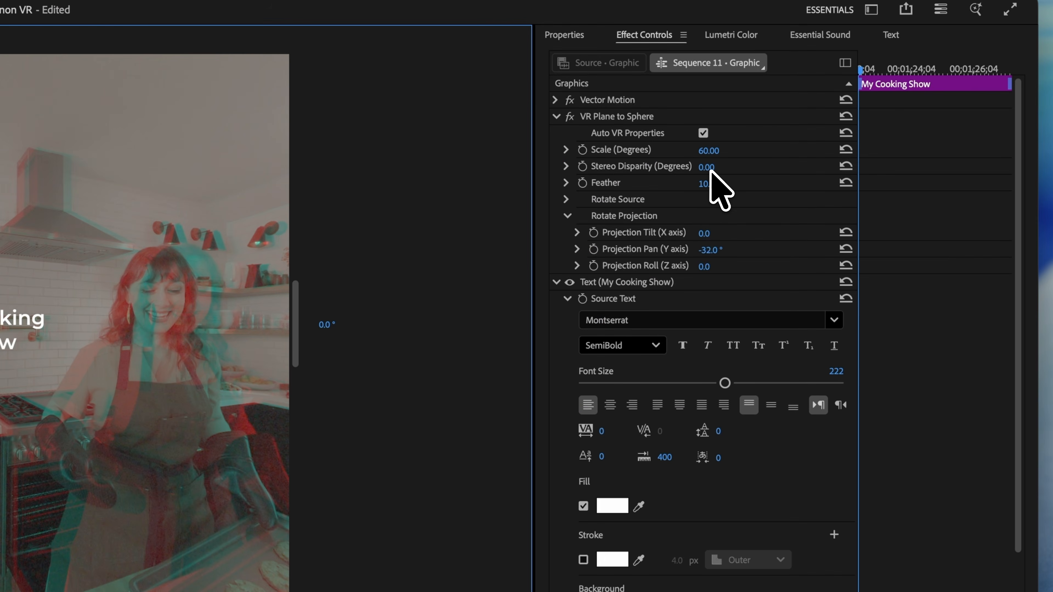
pyautogui.click(712, 169)
pyautogui.moveTo(712, 169)
pyautogui.mouseDown()
pyautogui.moveTo(742, 169)
pyautogui.moveTo(712, 169)
pyautogui.mouseUp()
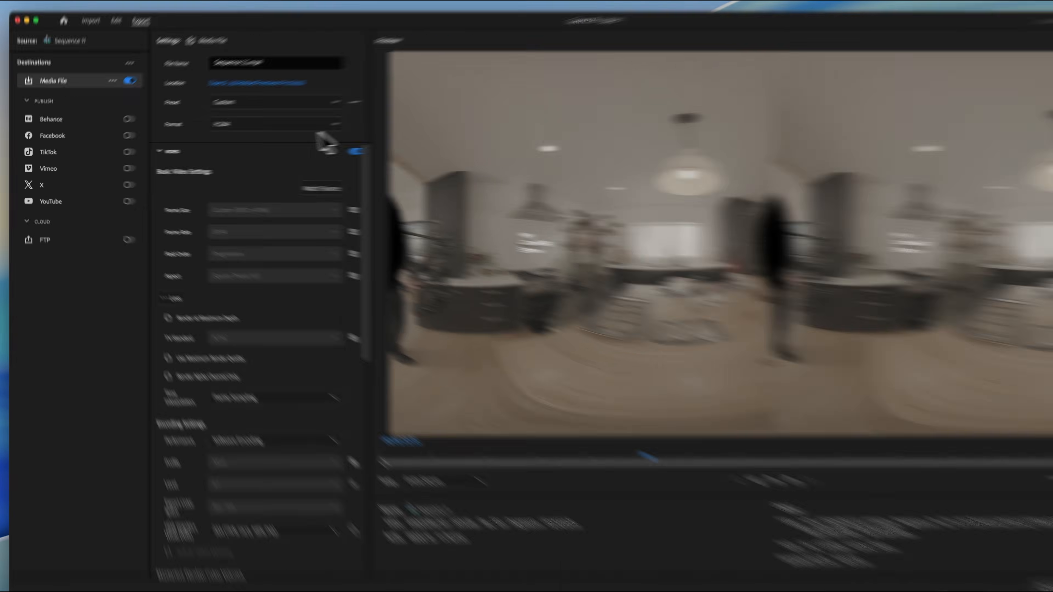
# Set the export format to HEVC (H.265) and the encoding tier to High
pyautogui.click(270, 130)
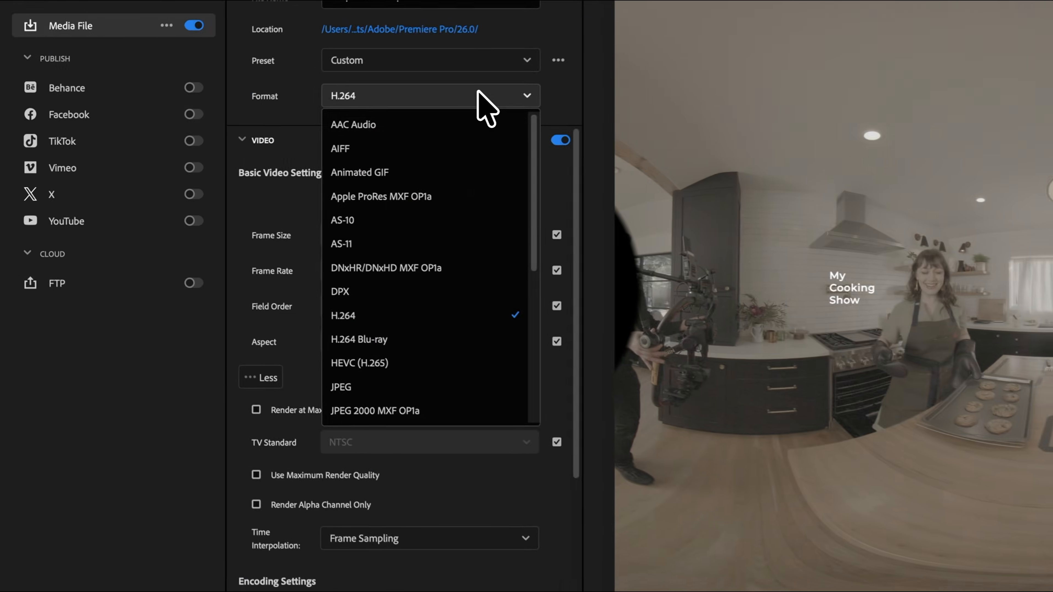
pyautogui.click(455, 356)
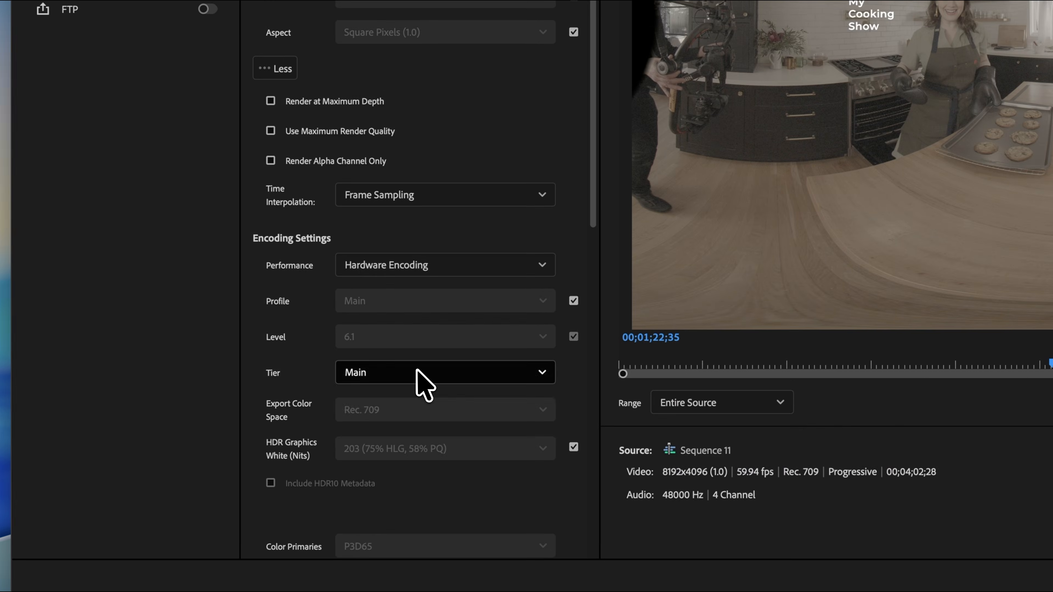
pyautogui.click(419, 370)
pyautogui.click(414, 427)
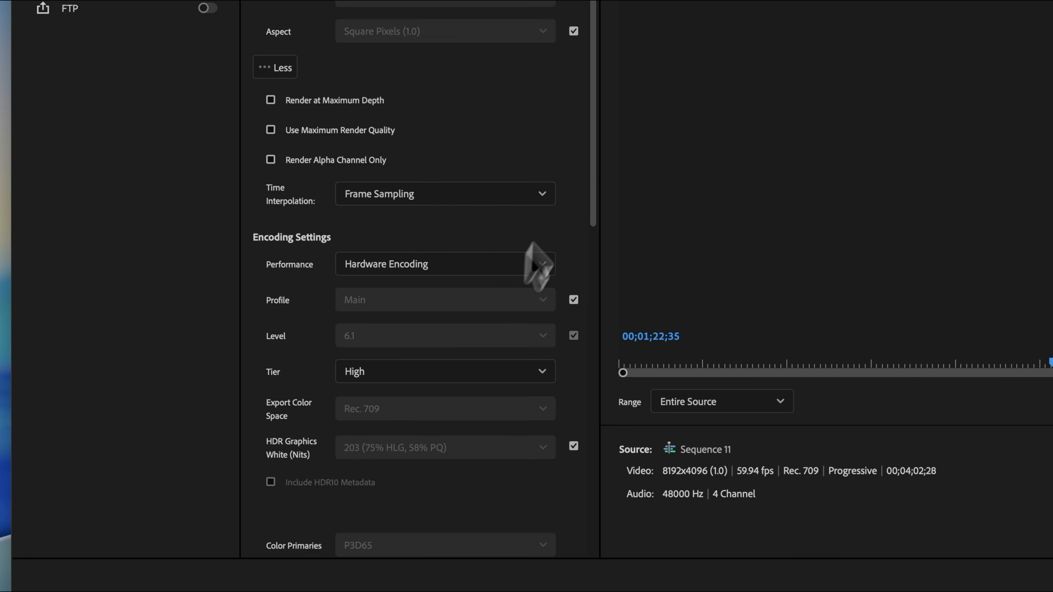
# Set the export's target bitrate to 80 Mbps
pyautogui.scroll(-3, 591, 229)
pyautogui.scroll(-8, 581, 353)
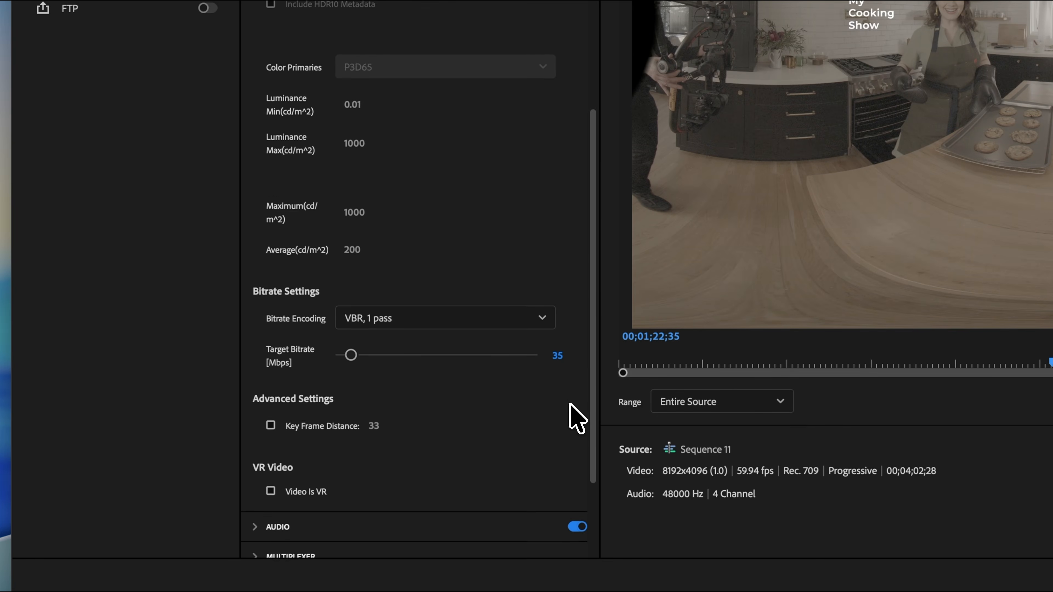
pyautogui.click(556, 355)
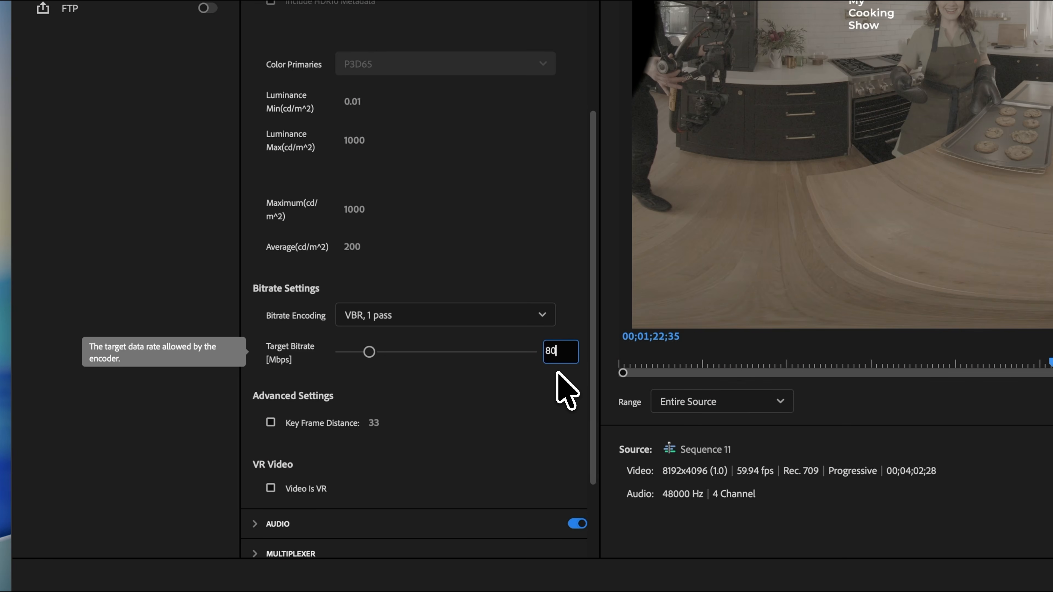
pyautogui.press('Return')
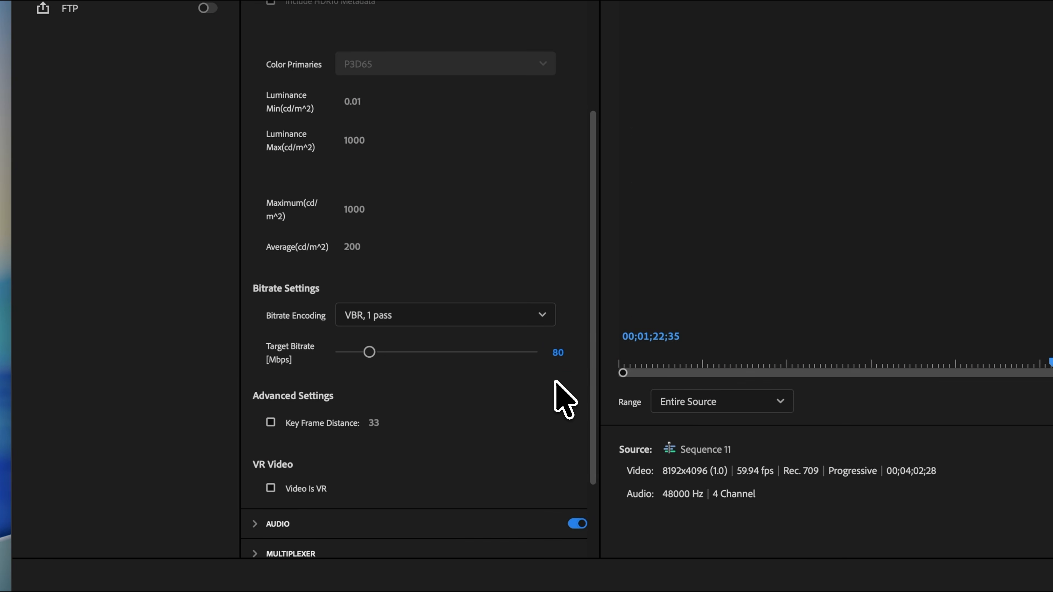
# Mark the exported video as VR with a Stereoscopic - Side by Side frame layout and a horizontal field of view of 180
pyautogui.click(301, 490)
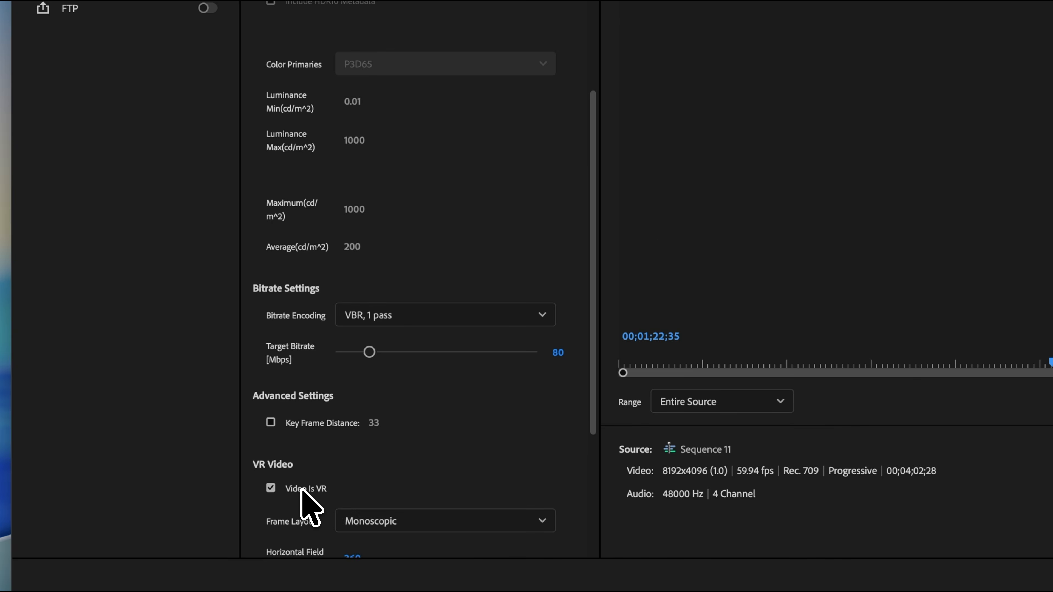
pyautogui.scroll(-3, 544, 427)
pyautogui.scroll(-2, 544, 426)
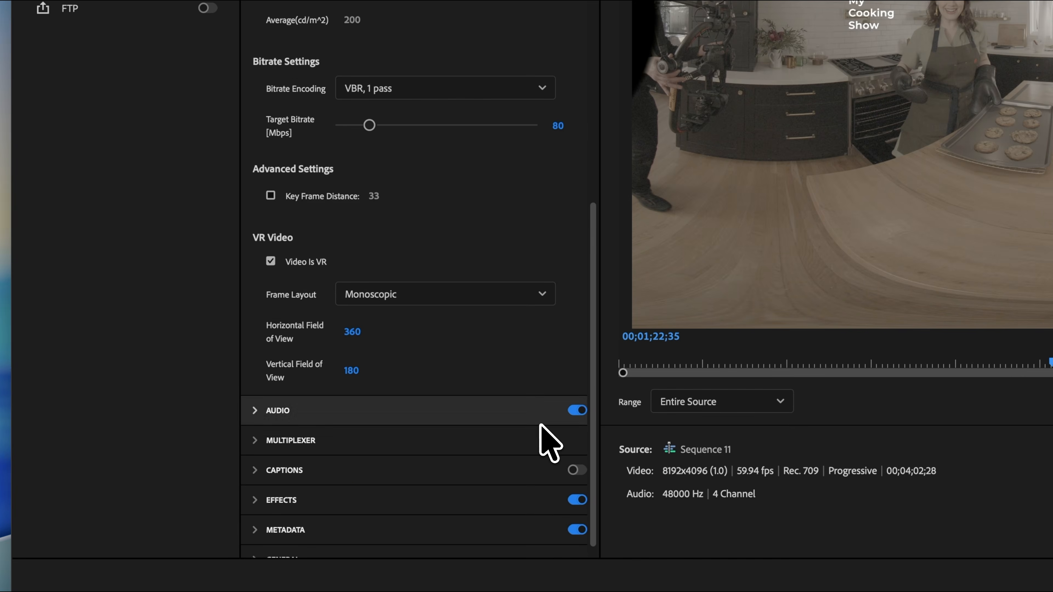
pyautogui.click(468, 295)
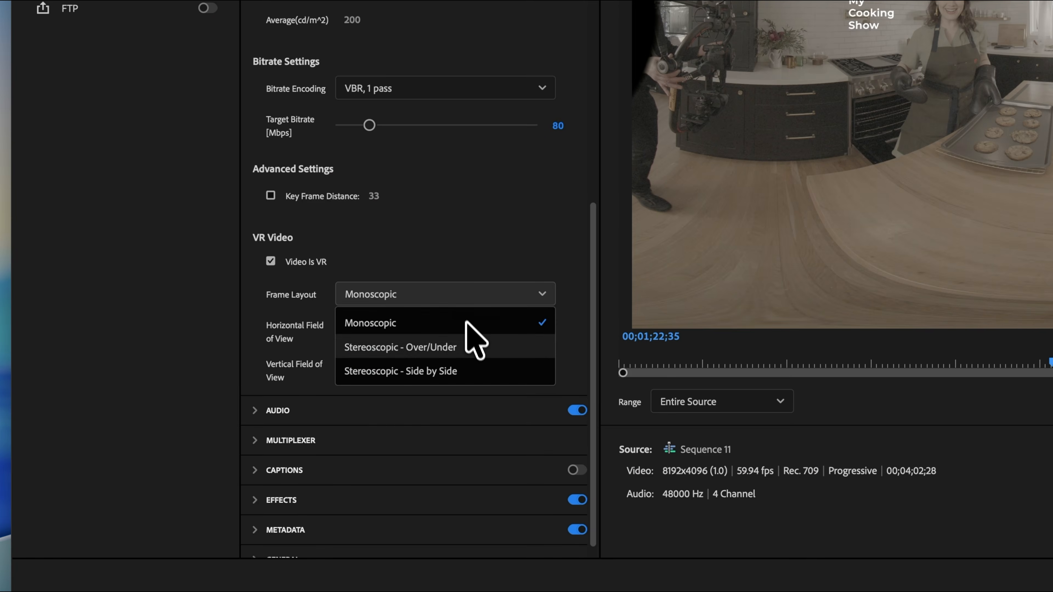
pyautogui.click(473, 371)
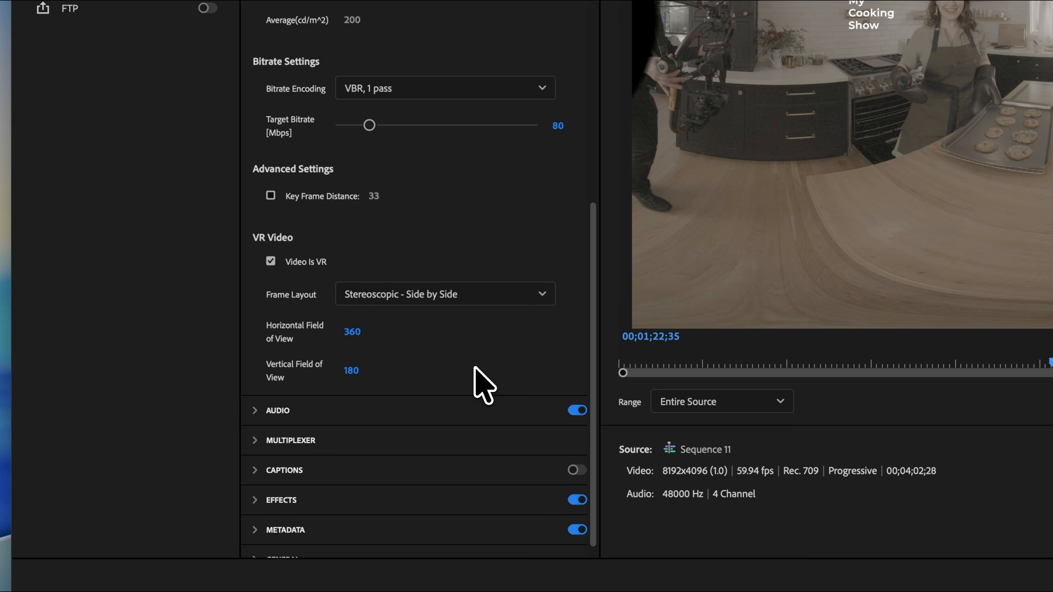
pyautogui.click(355, 330)
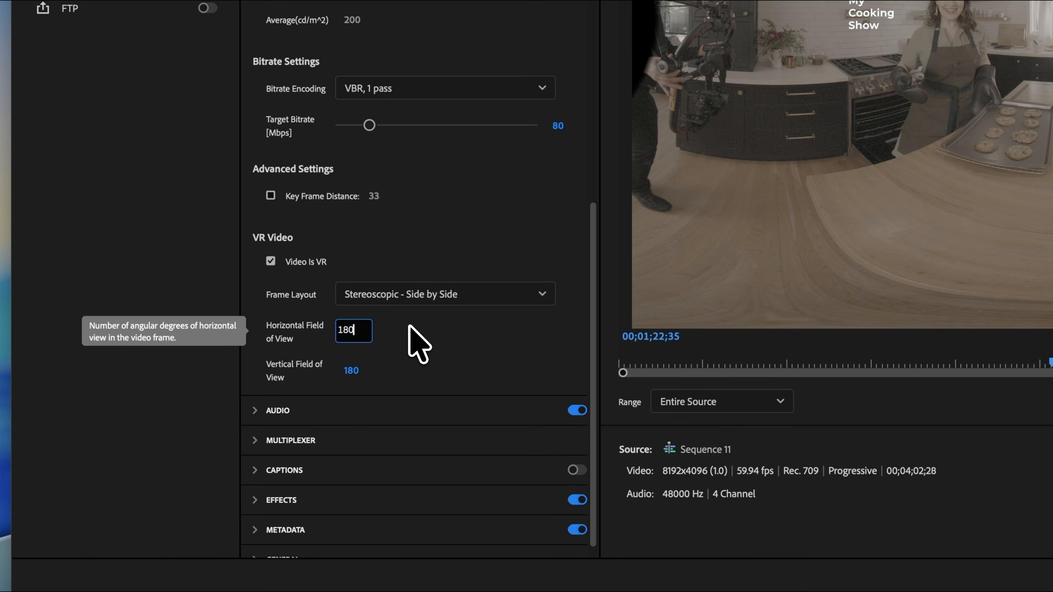
pyautogui.press('Return')
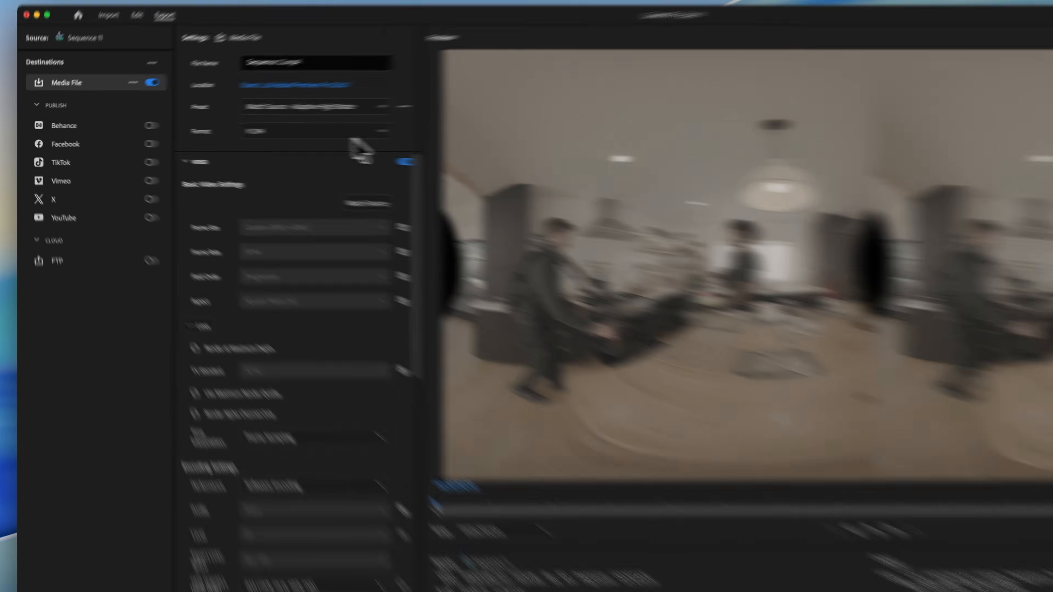
# Set the export format to QuickTime with the Apple ProRes 422 HQ video codec
pyautogui.click(273, 132)
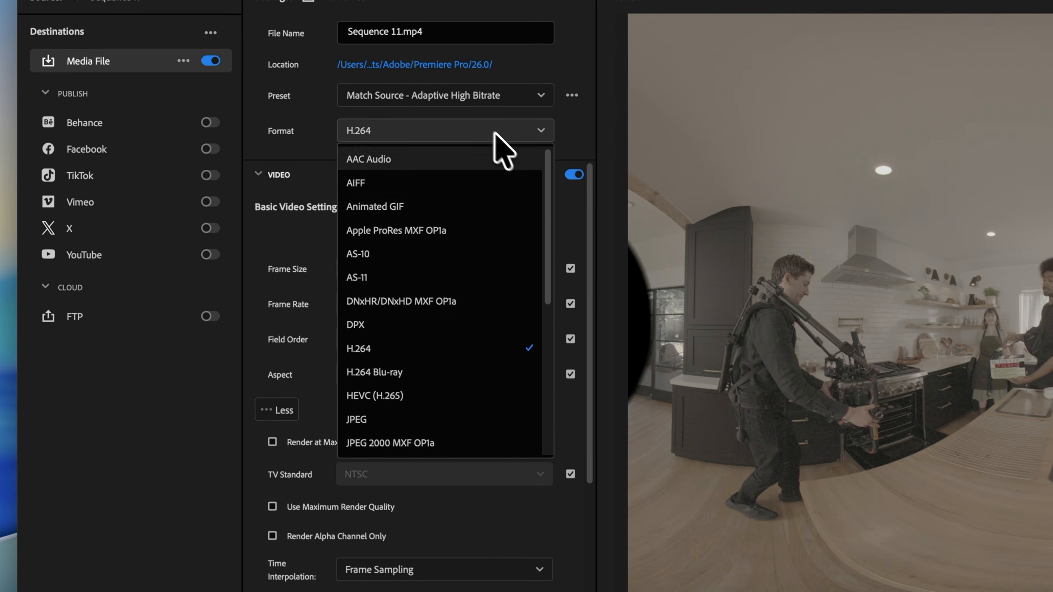
pyautogui.scroll(-5, 240, 261)
pyautogui.click(403, 421)
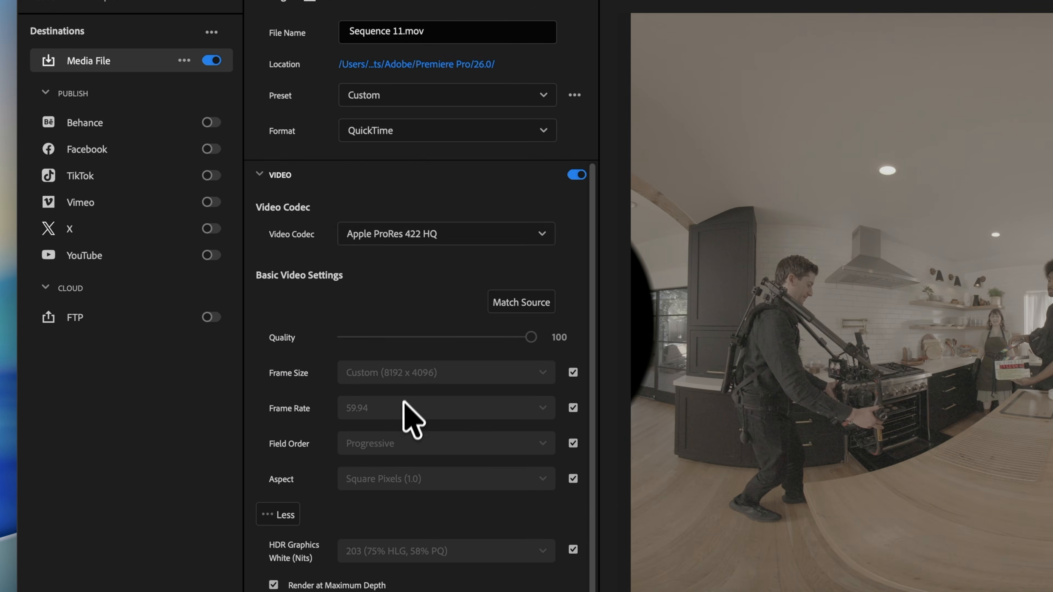
pyautogui.click(450, 240)
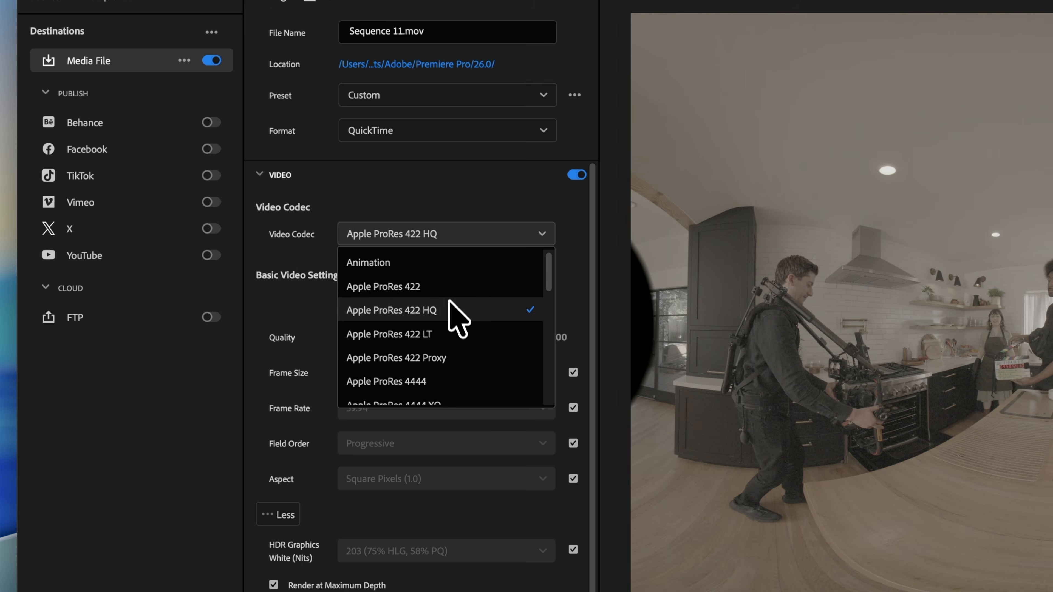
pyautogui.click(450, 311)
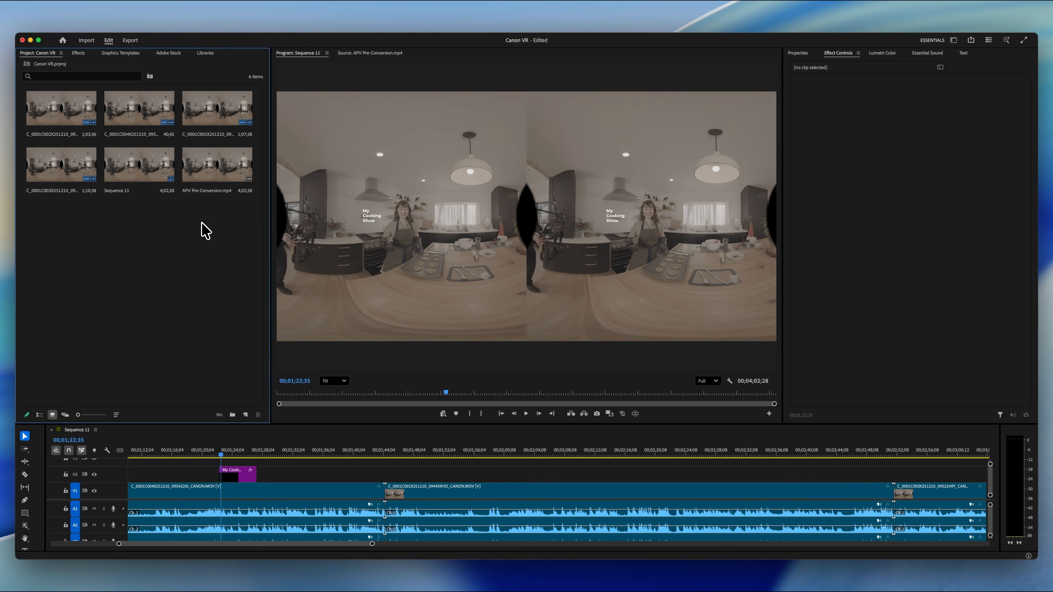
# Create a new sequence from the 180 3D preset with the vertical frame size set to 8192
pyautogui.rightClick(200, 228)
pyautogui.moveTo(249, 268)
pyautogui.click(400, 370)
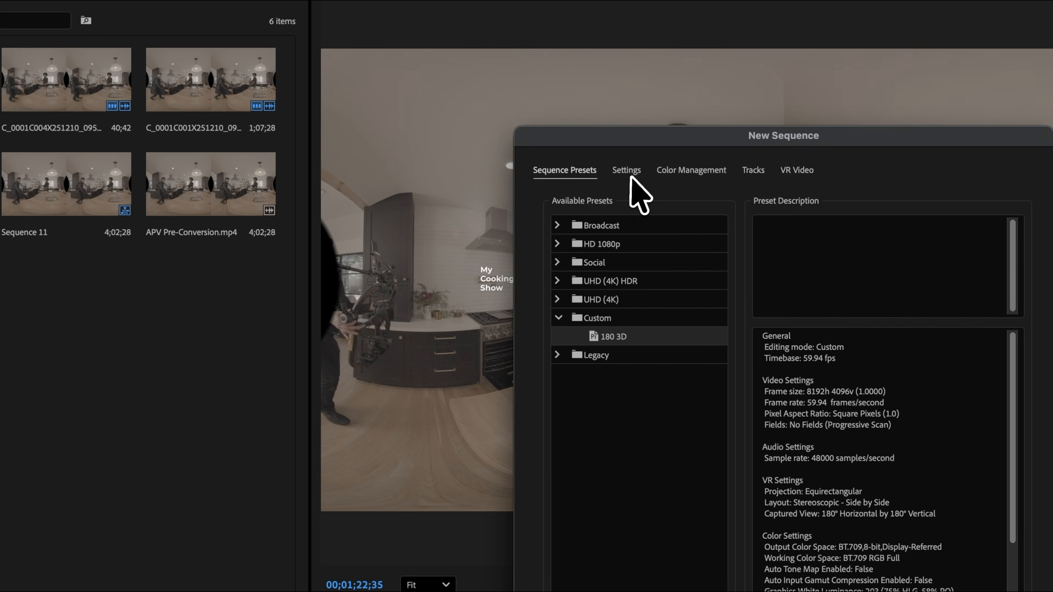
pyautogui.click(629, 173)
pyautogui.doubleClick(743, 274)
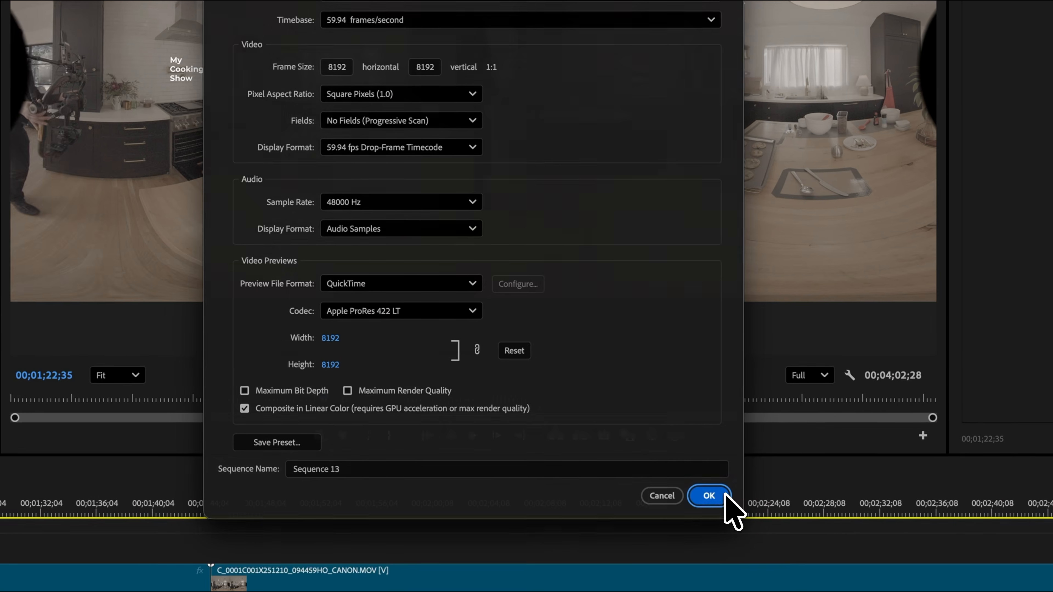
pyautogui.click(653, 546)
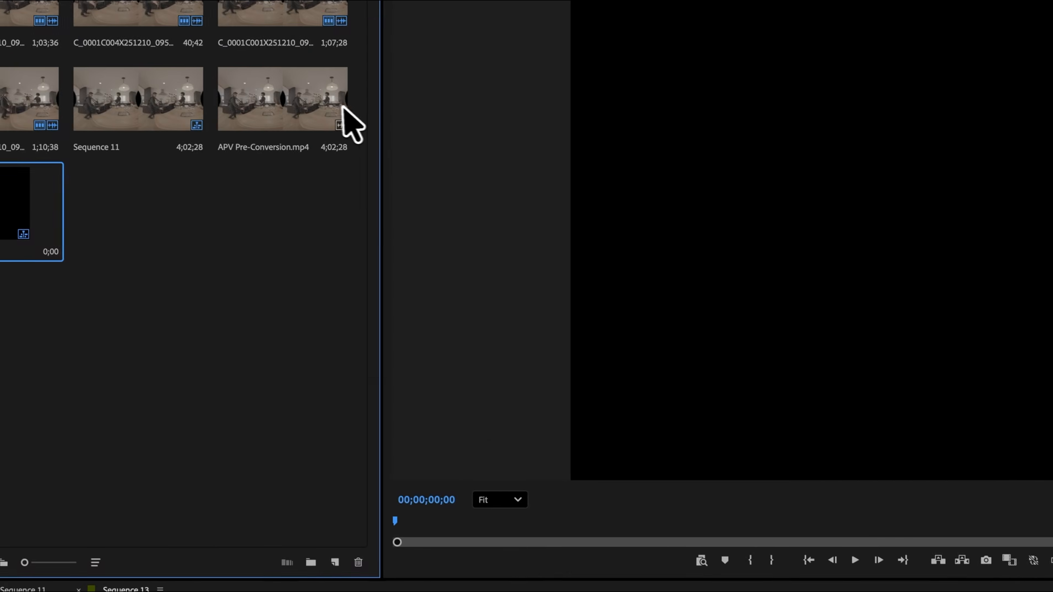
# Place APV Pre-Conversion.mp4 at the start of the new sequence and apply the VR Projection effect to it
pyautogui.click(331, 122)
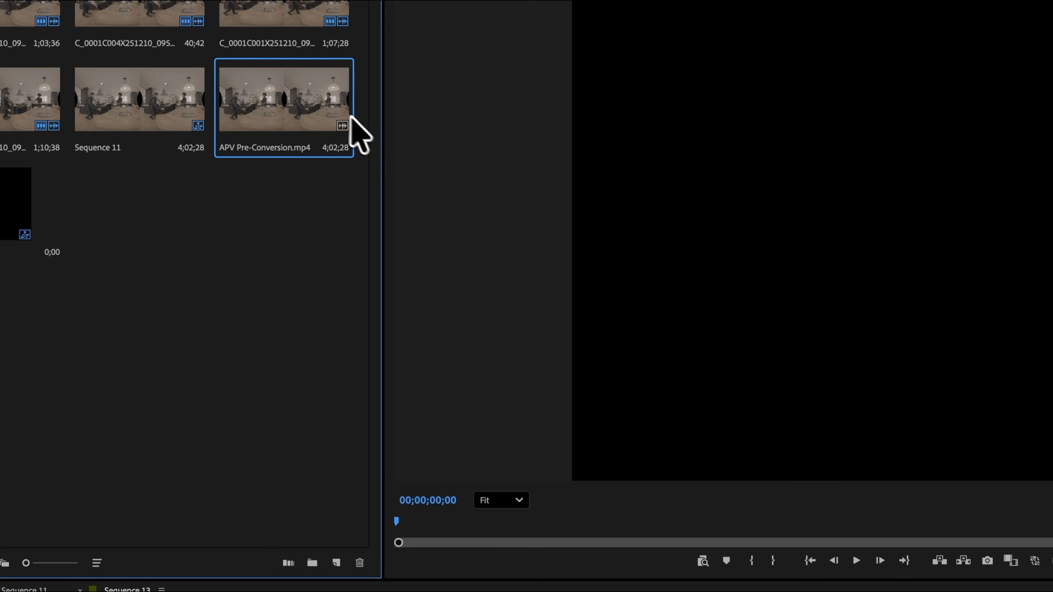
pyautogui.moveTo(351, 118); pyautogui.dragTo(229, 447)
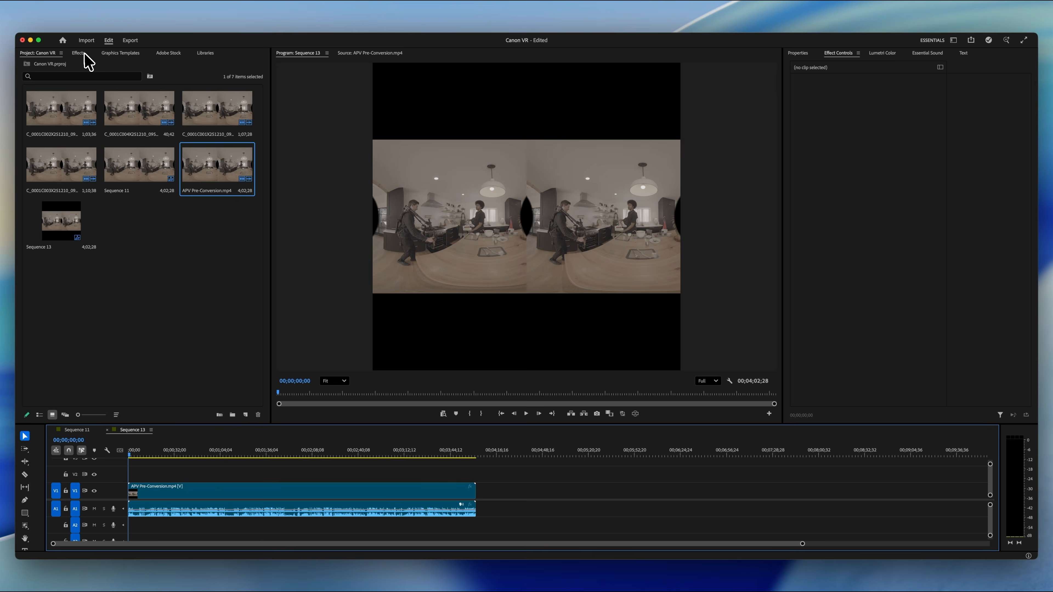
pyautogui.click(83, 53)
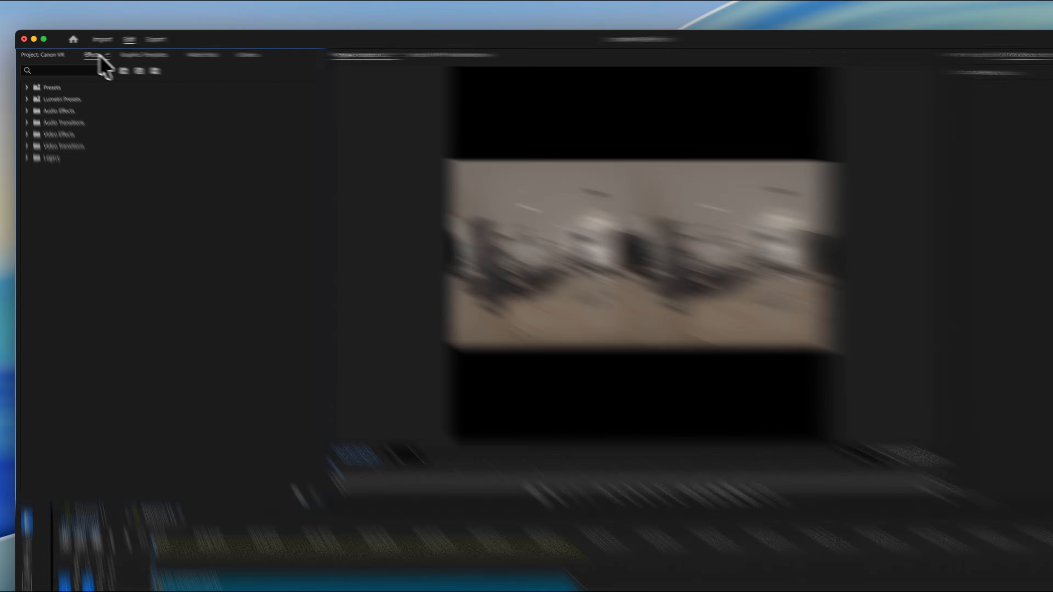
pyautogui.click(24, 119)
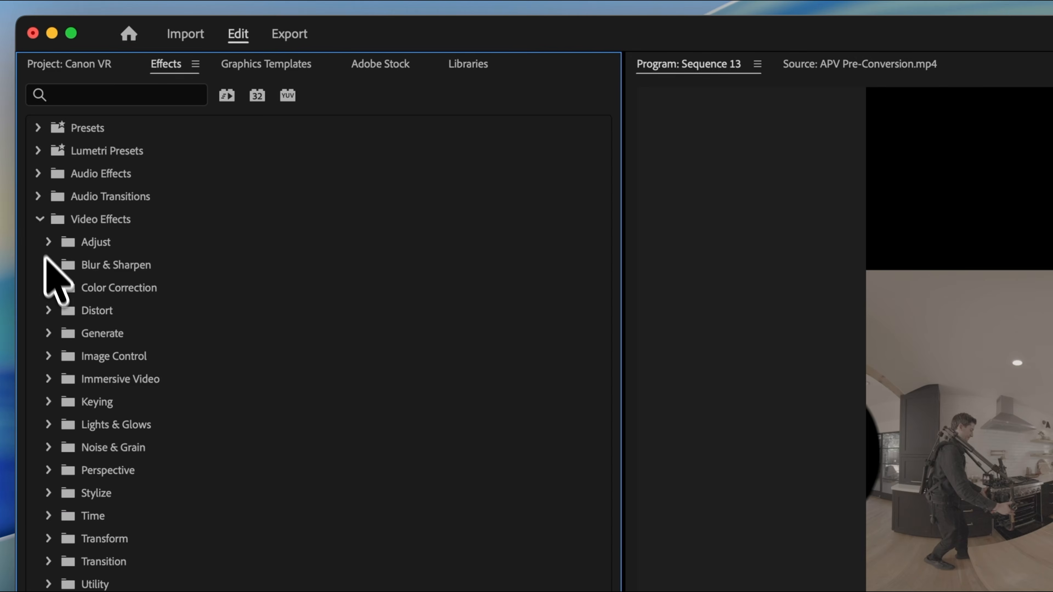
pyautogui.click(49, 379)
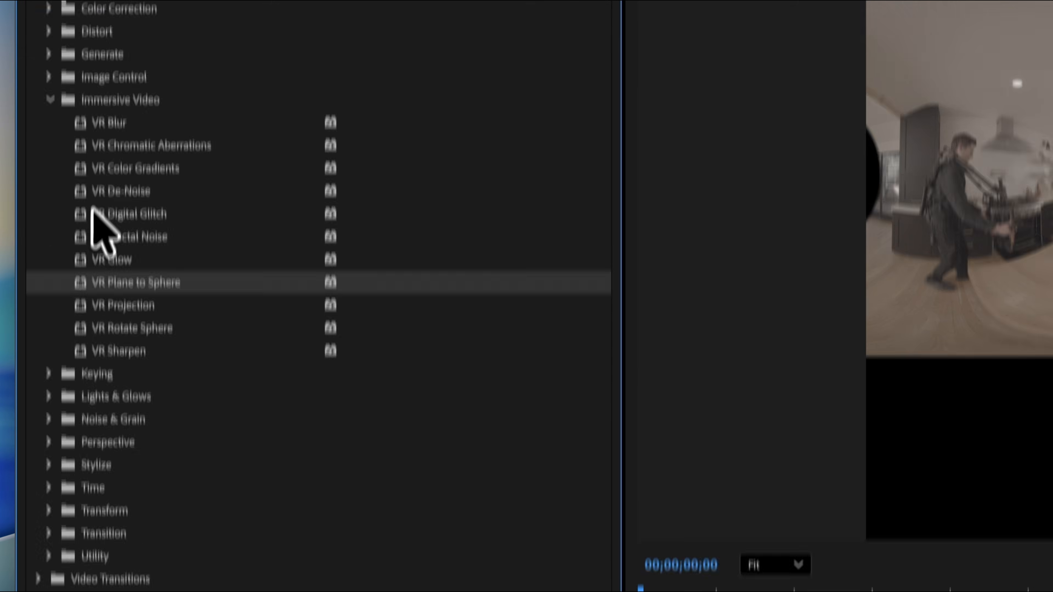
pyautogui.moveTo(94, 585); pyautogui.dragTo(571, 419)
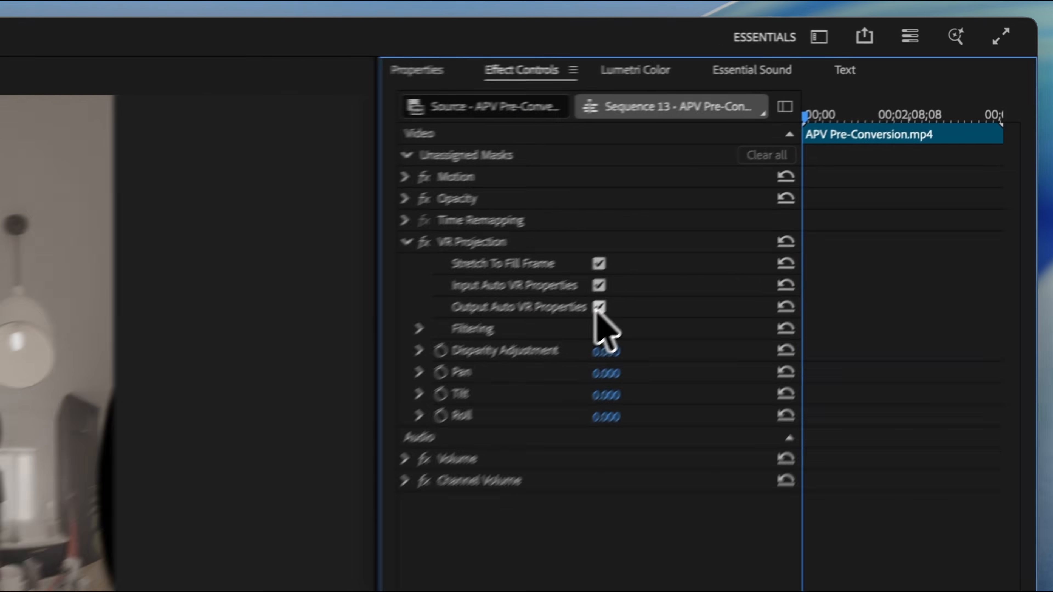
# In VR Projection, disable Output Auto VR Properties, choose the Stereoscopic - Over/Under output layout, and set the output horizontal FOV to 360
pyautogui.click(868, 145)
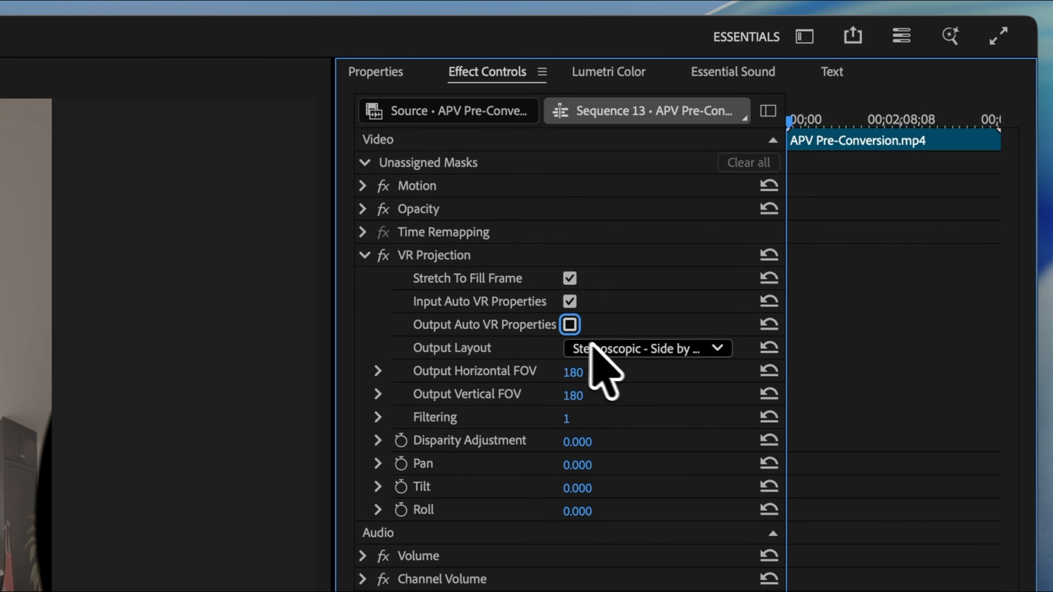
pyautogui.click(663, 352)
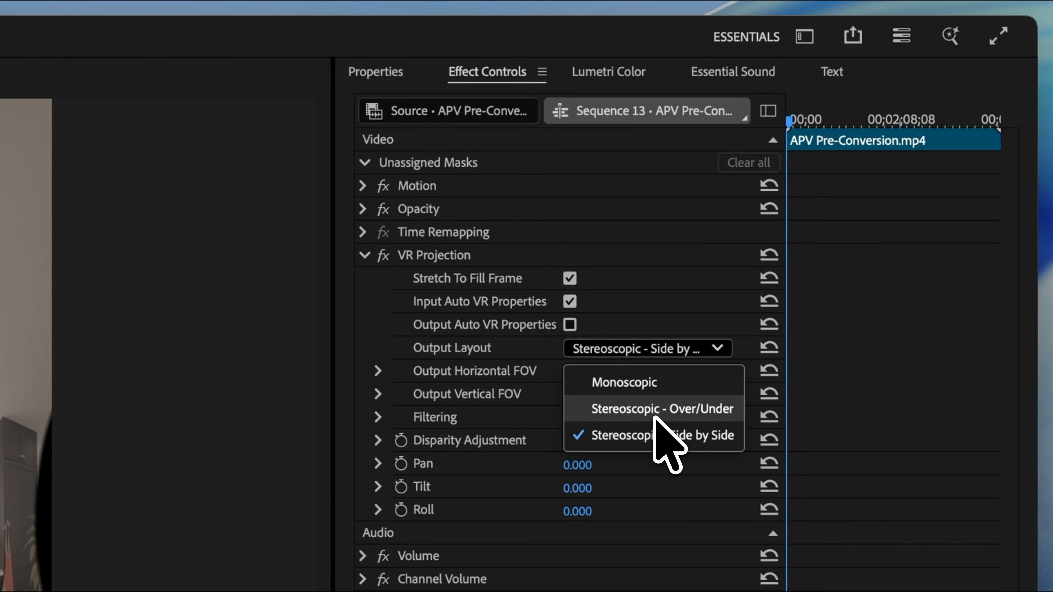
pyautogui.click(663, 411)
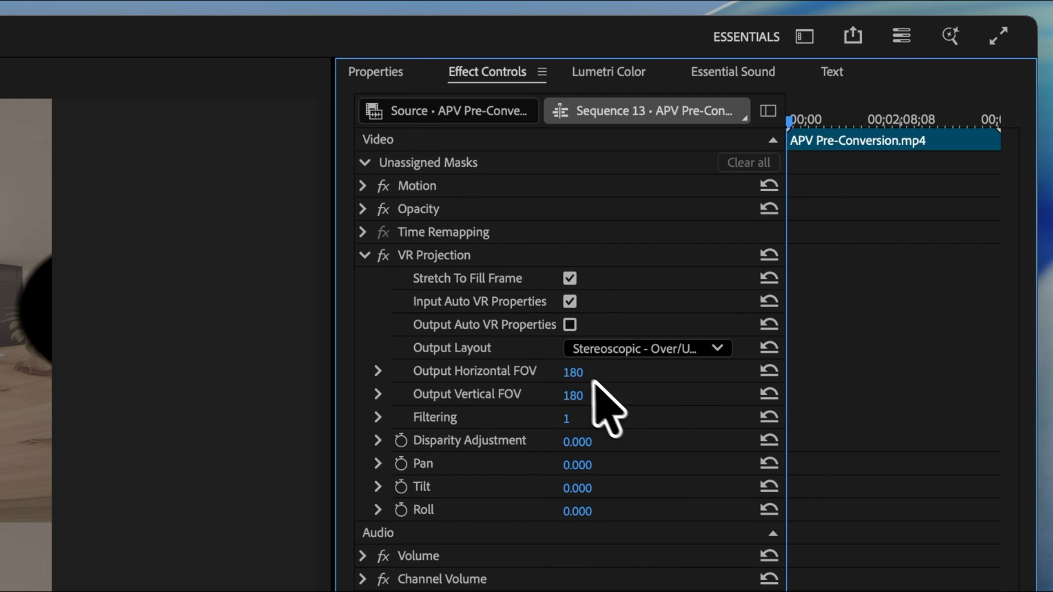
pyautogui.click(577, 374)
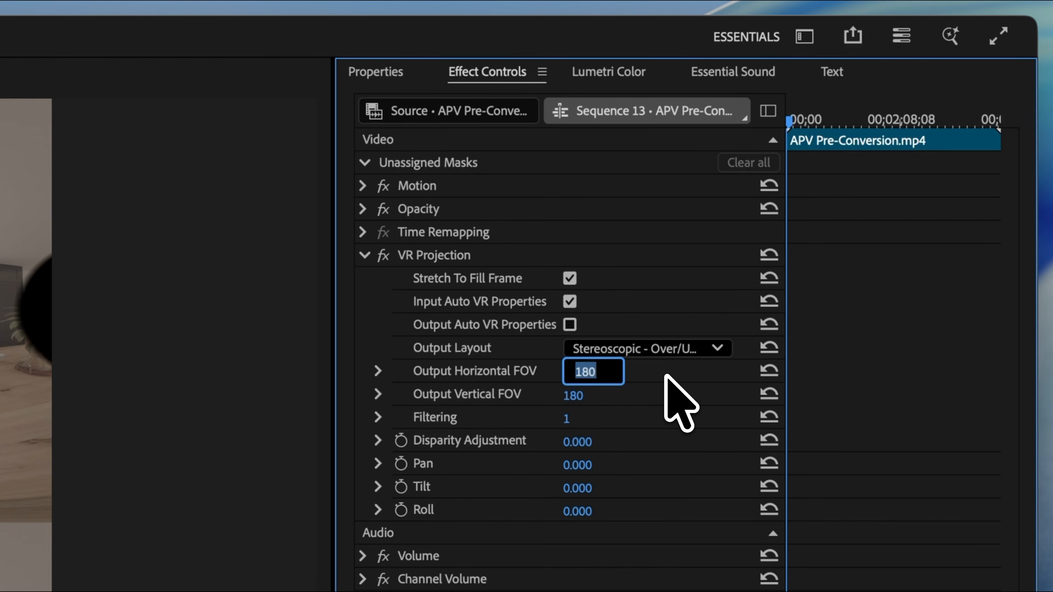
pyautogui.write('360')
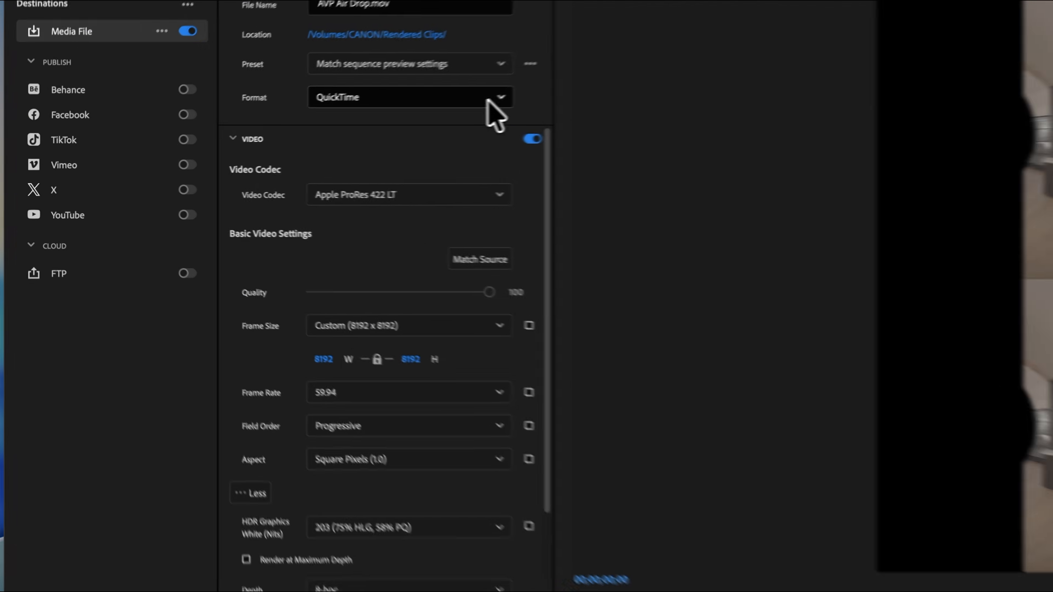
# Set the over/under sequence's export format to HEVC (H.265) and its encoding tier to High
pyautogui.click(291, 132)
pyautogui.scroll(1, 517, 121)
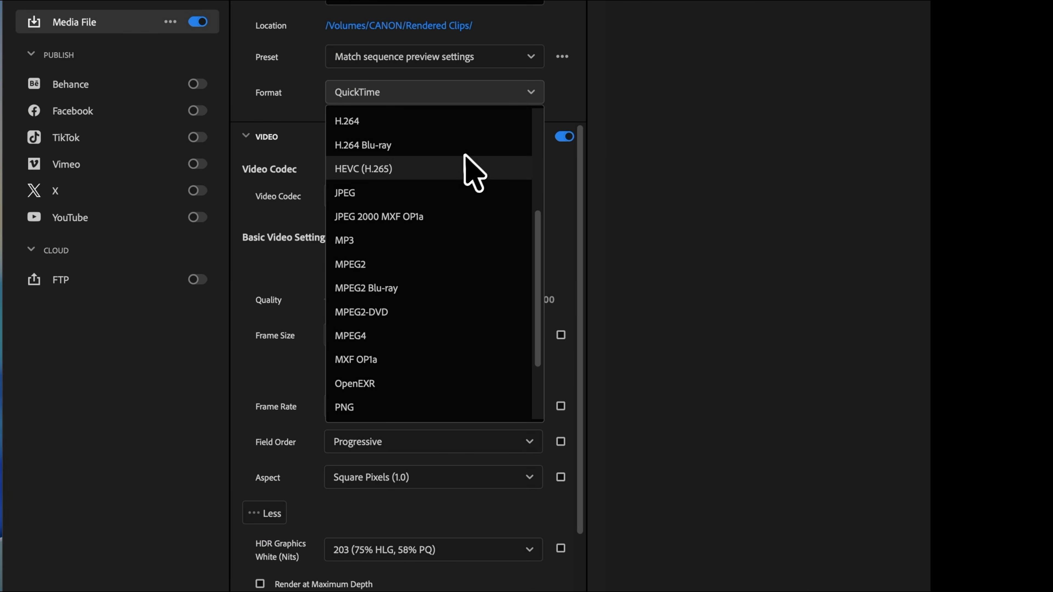
pyautogui.click(466, 169)
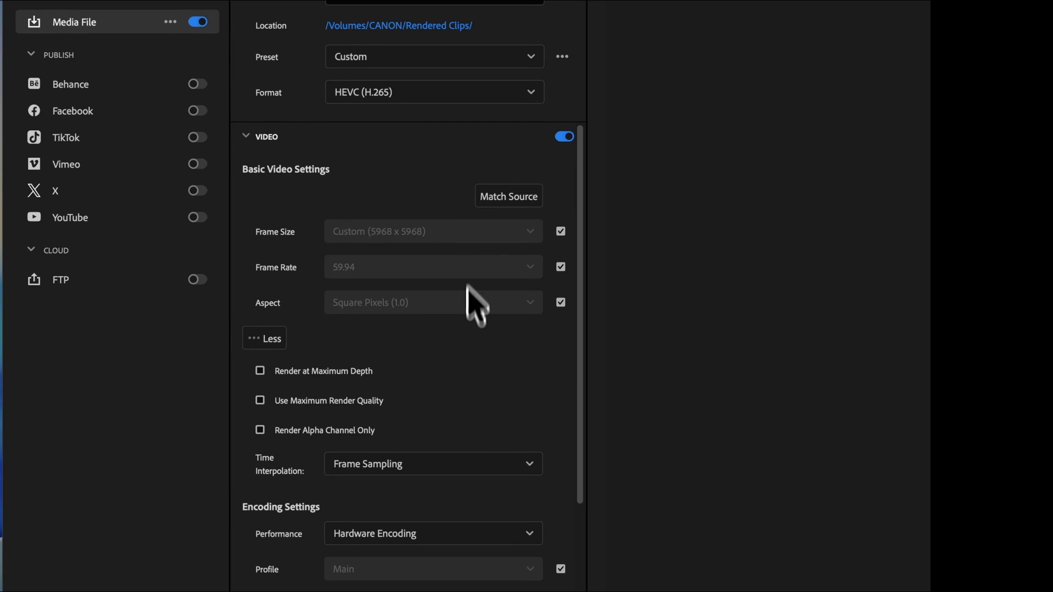
pyautogui.click(291, 395)
pyautogui.click(267, 446)
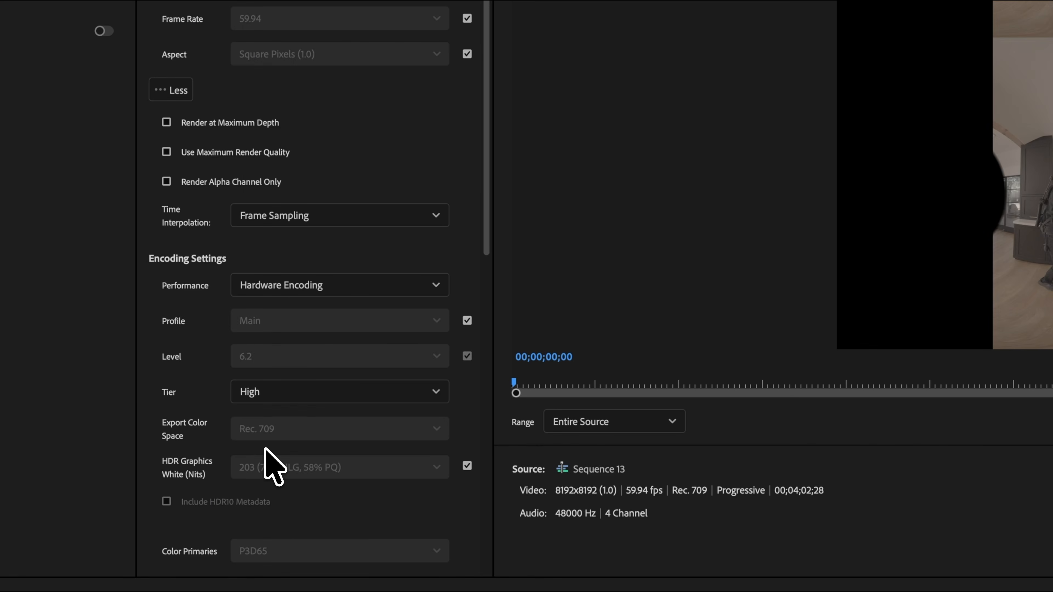
# Set the target bitrate of the over/under export to 80 Mbps
pyautogui.scroll(-10, 484, 176)
pyautogui.scroll(-5, 461, 424)
pyautogui.click(449, 251)
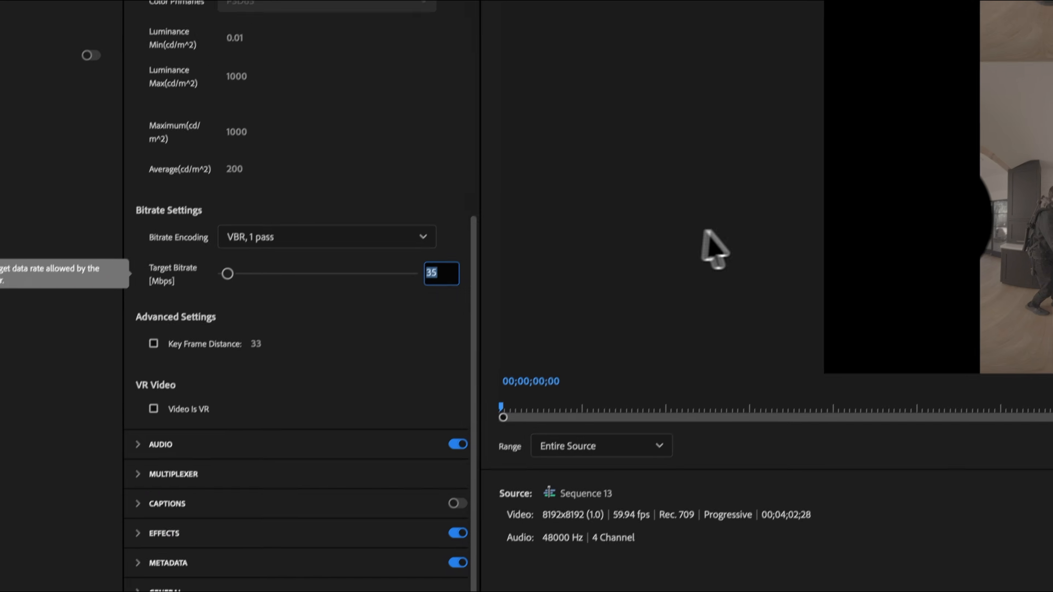
pyautogui.write('80')
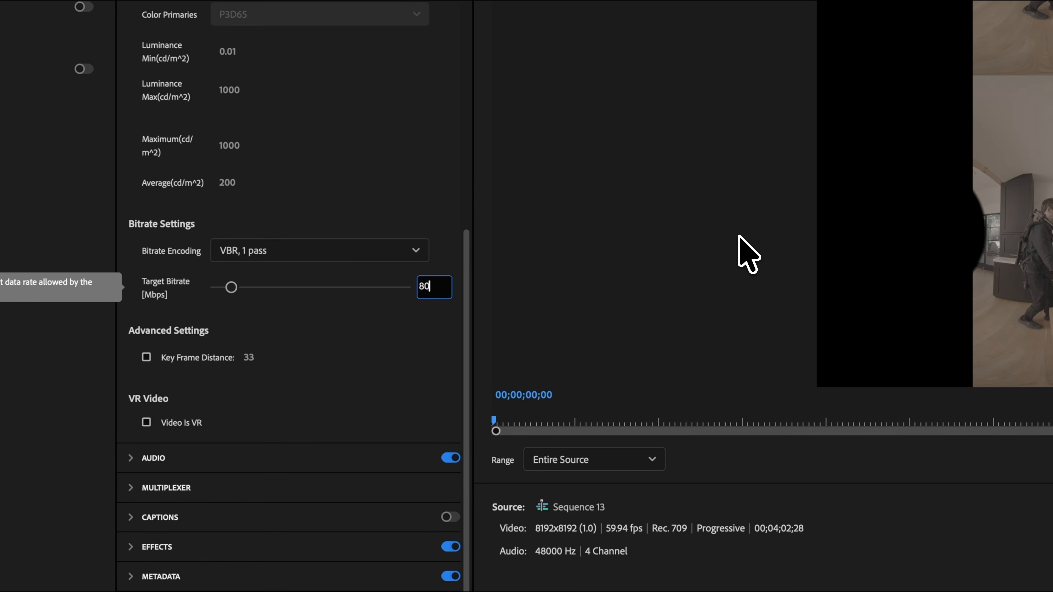
# Mark the export as VR video with a Stereoscopic - Over/Under frame layout
pyautogui.click(314, 331)
pyautogui.click(181, 423)
pyautogui.click(301, 455)
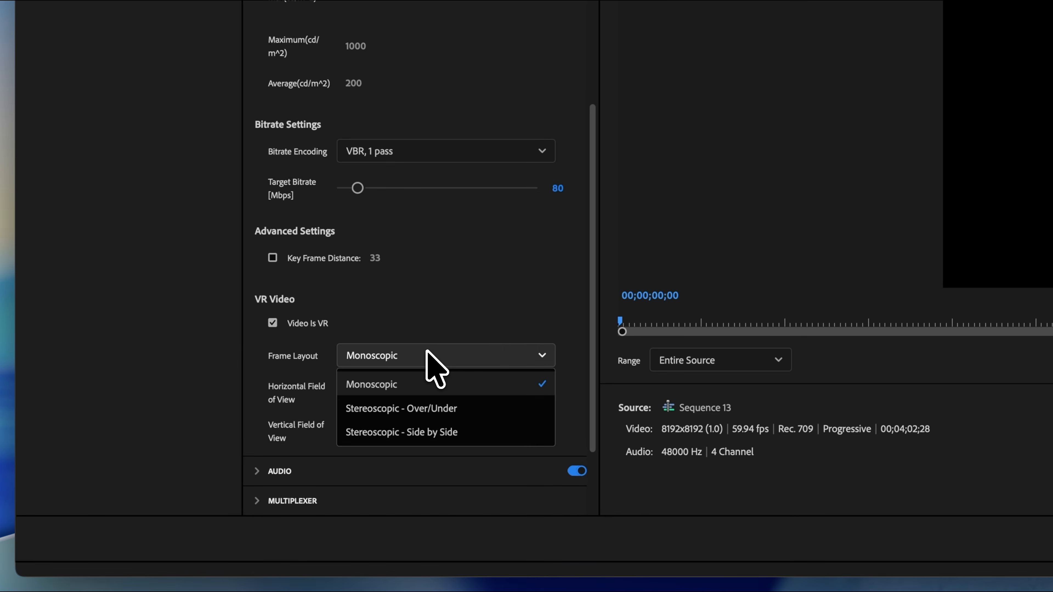
pyautogui.click(460, 407)
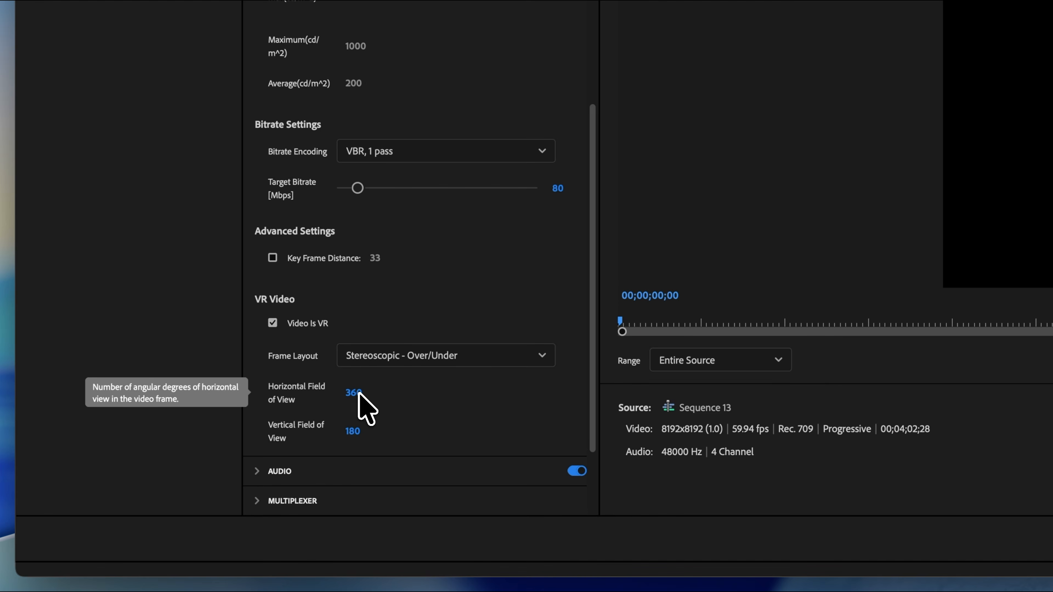
pyautogui.click(419, 392)
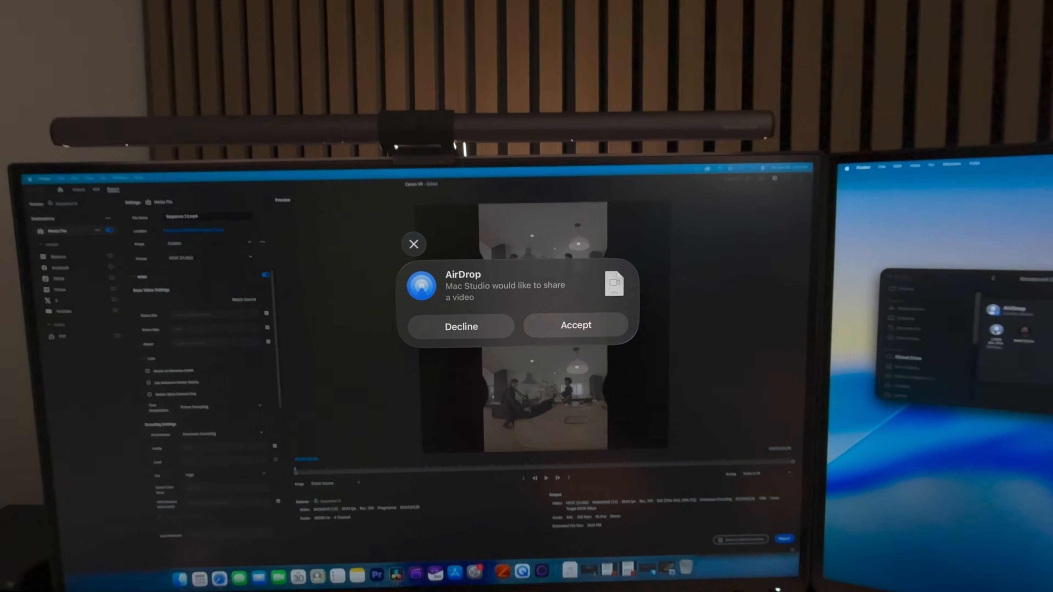
# On the Apple Vision Pro, accept the AirDropped video and convert it for Vision Pro
pyautogui.click(597, 413)
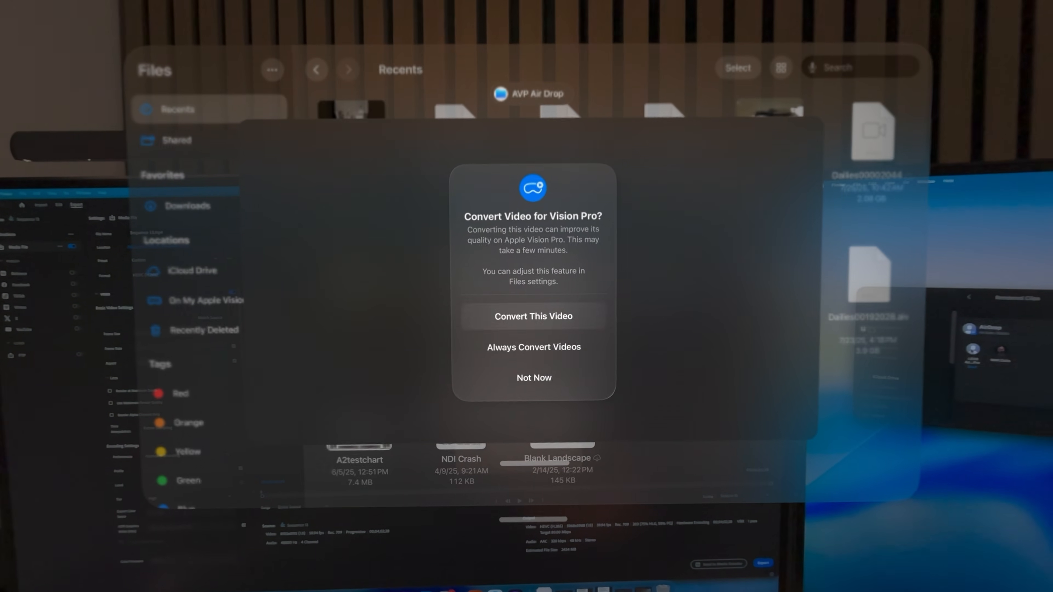
pyautogui.click(534, 314)
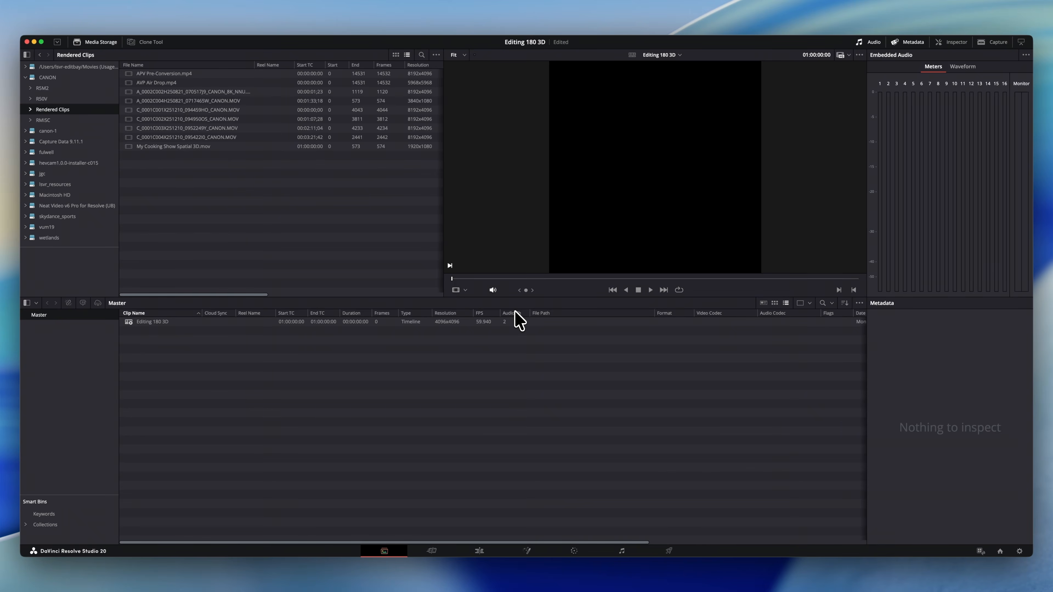
# Switch to DaVinci Resolve and set the project's timeline resolution to 4096 x 4096 and its timeline frame rate to 59.94
pyautogui.hotkey('shift', '9')
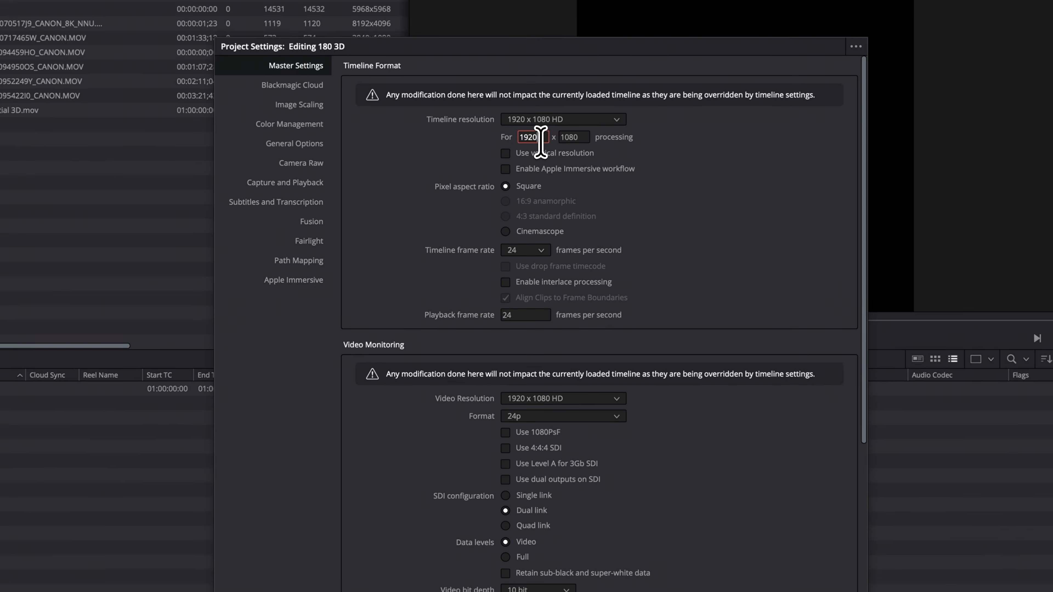
pyautogui.click(527, 164)
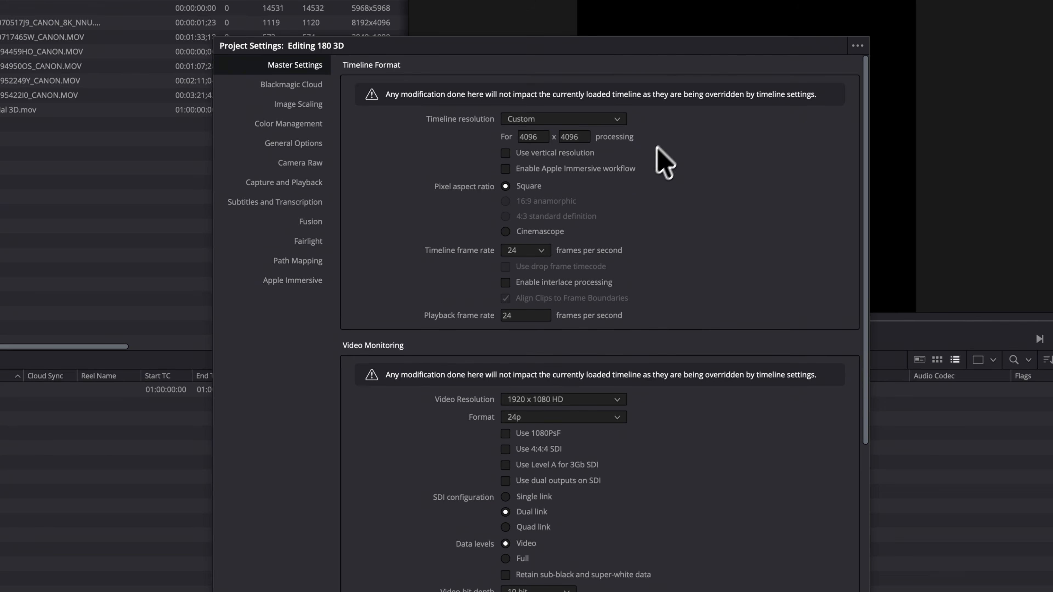
pyautogui.click(538, 250)
pyautogui.scroll(-2, 519, 386)
pyautogui.click(518, 322)
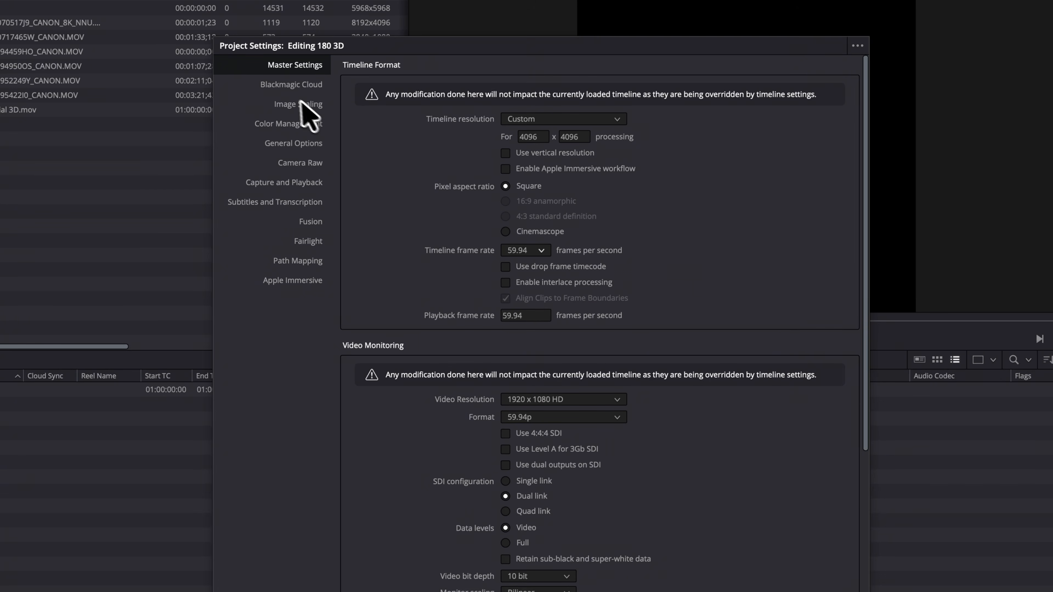
# In the project's image scaling, set mismatched resolution files to Center crop with no resizing for input and output, and disable Match timeline settings
pyautogui.click(288, 100)
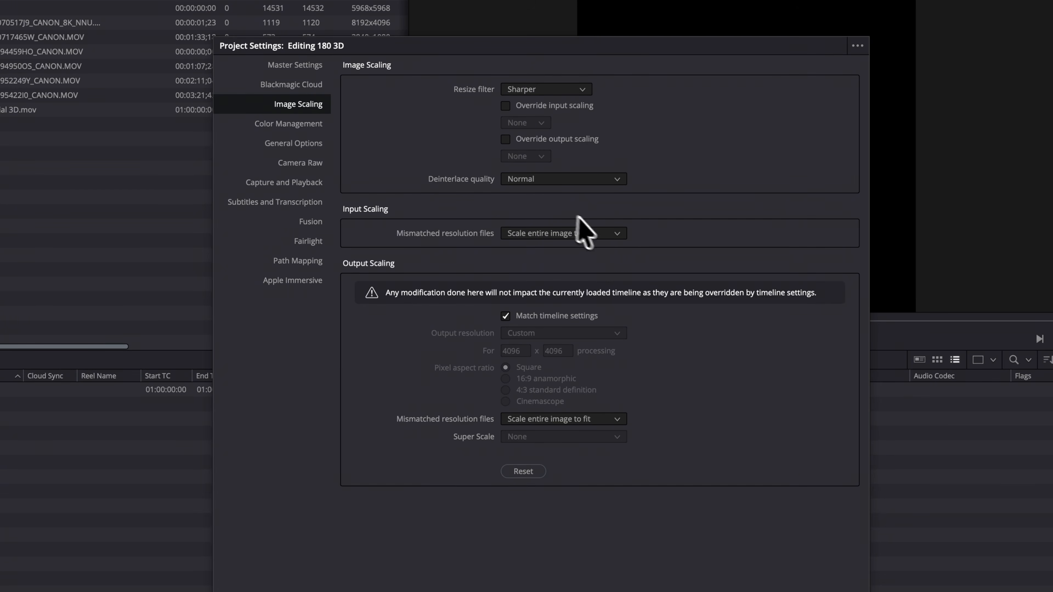
pyautogui.click(607, 231)
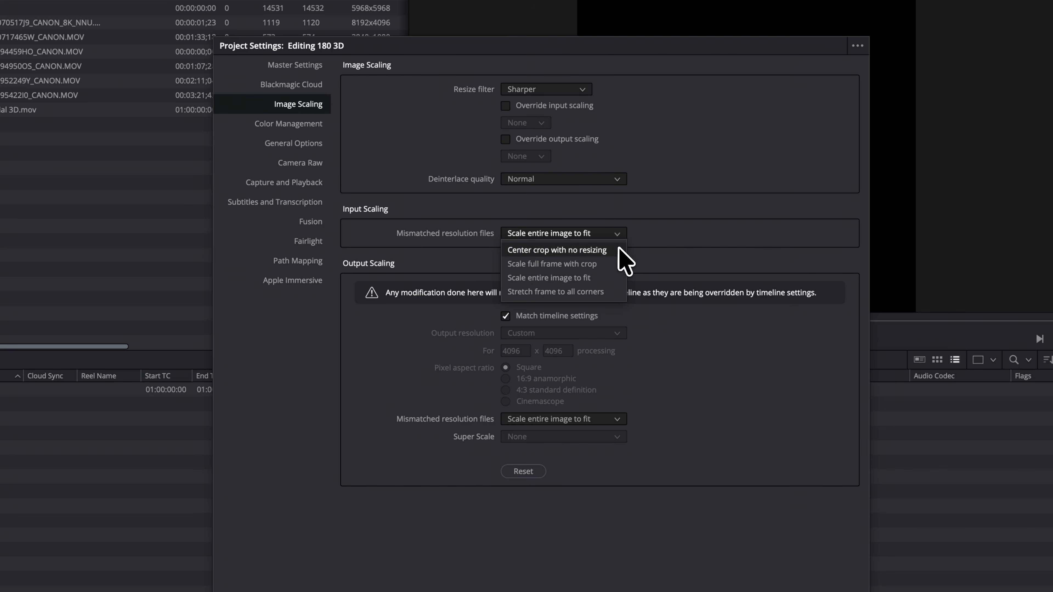
pyautogui.click(618, 249)
pyautogui.click(579, 315)
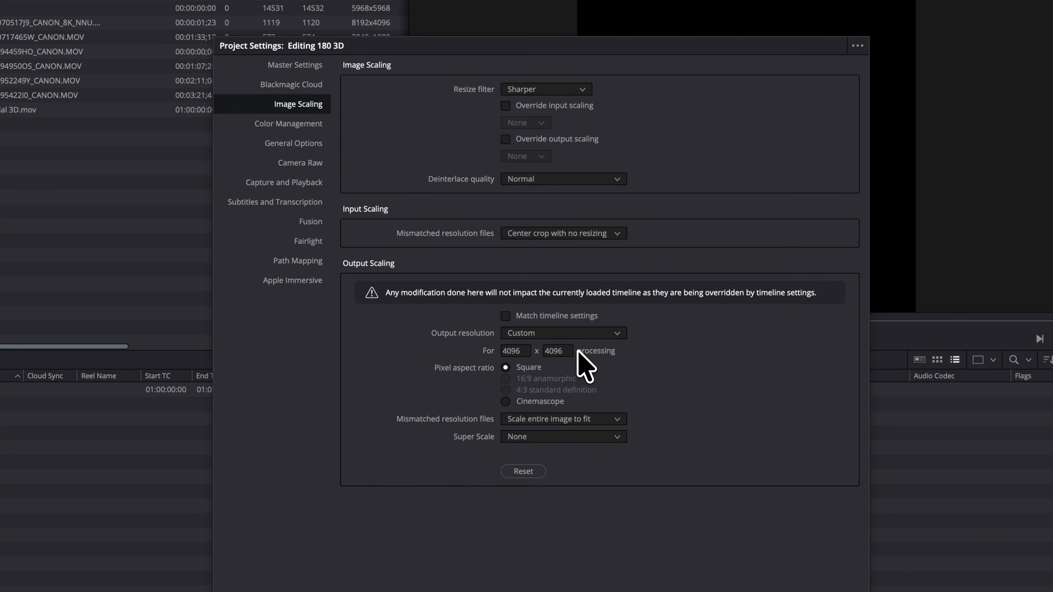
pyautogui.click(590, 419)
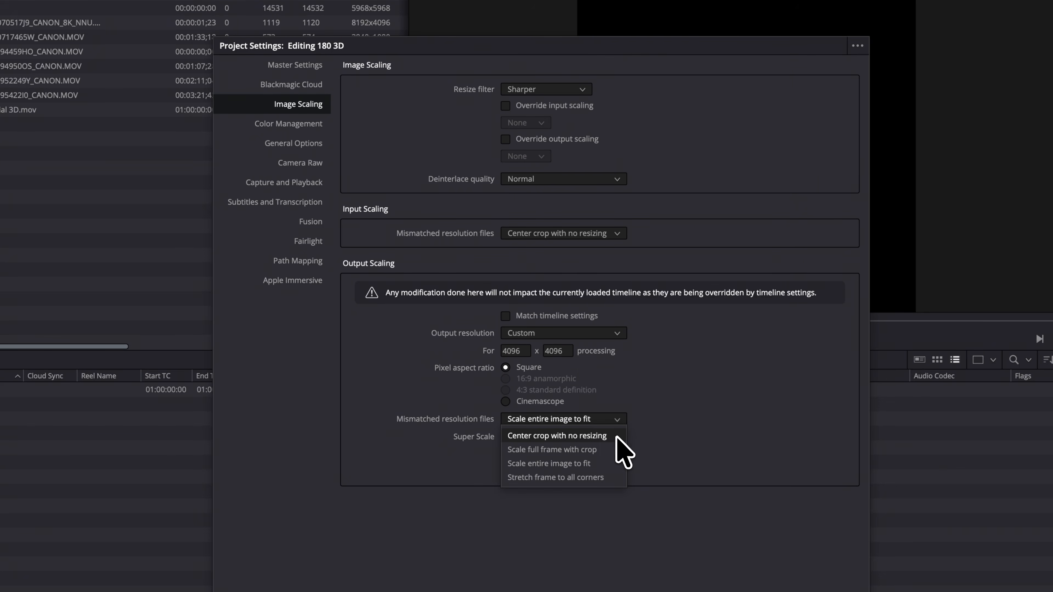
pyautogui.click(609, 435)
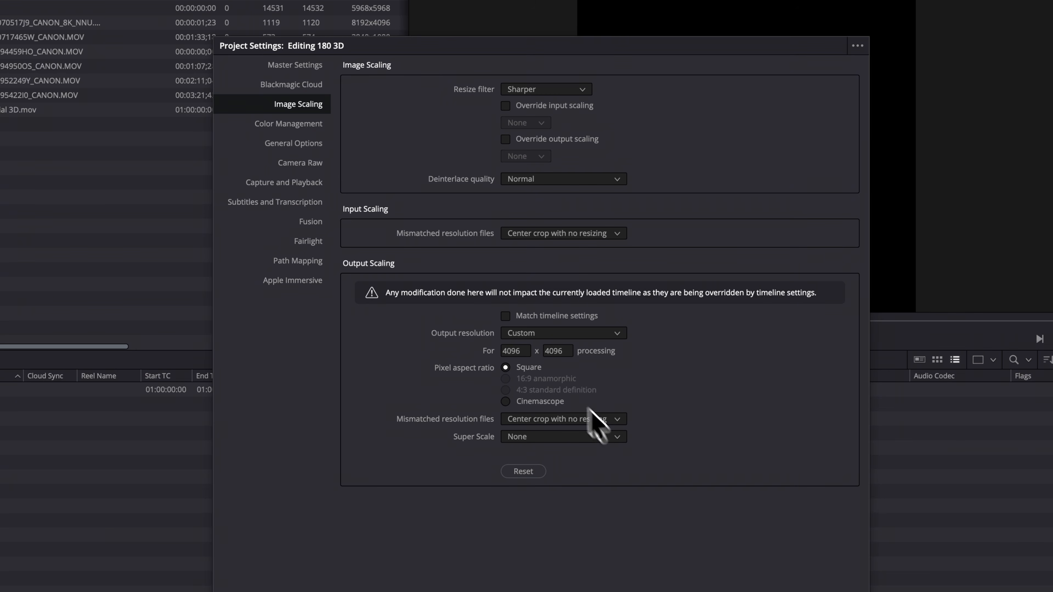
# In the project's color management, choose DaVinci YRGB color science and enable separate color space and gamma
pyautogui.click(324, 125)
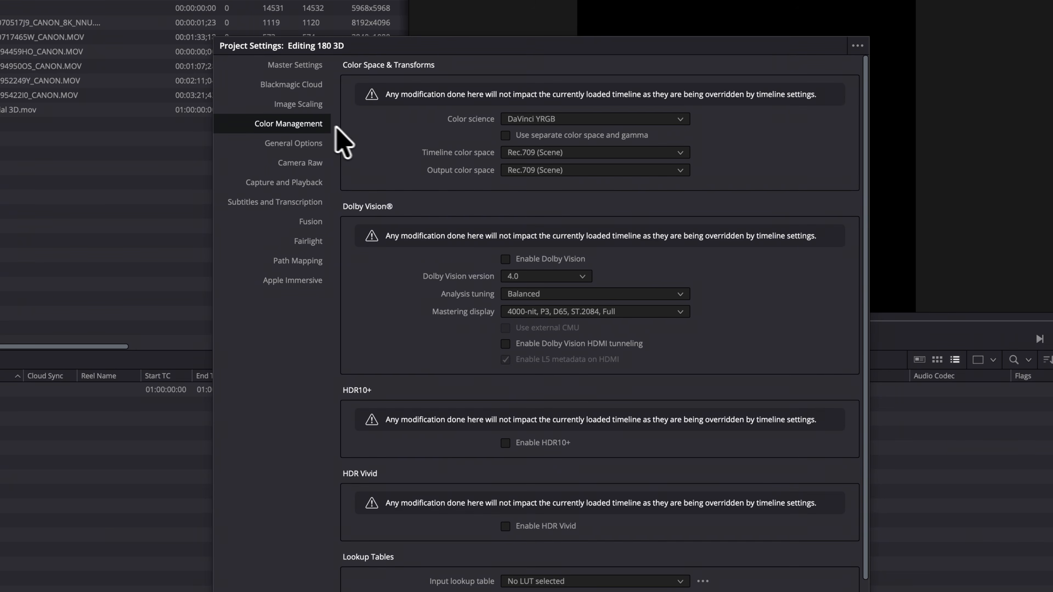
pyautogui.click(608, 122)
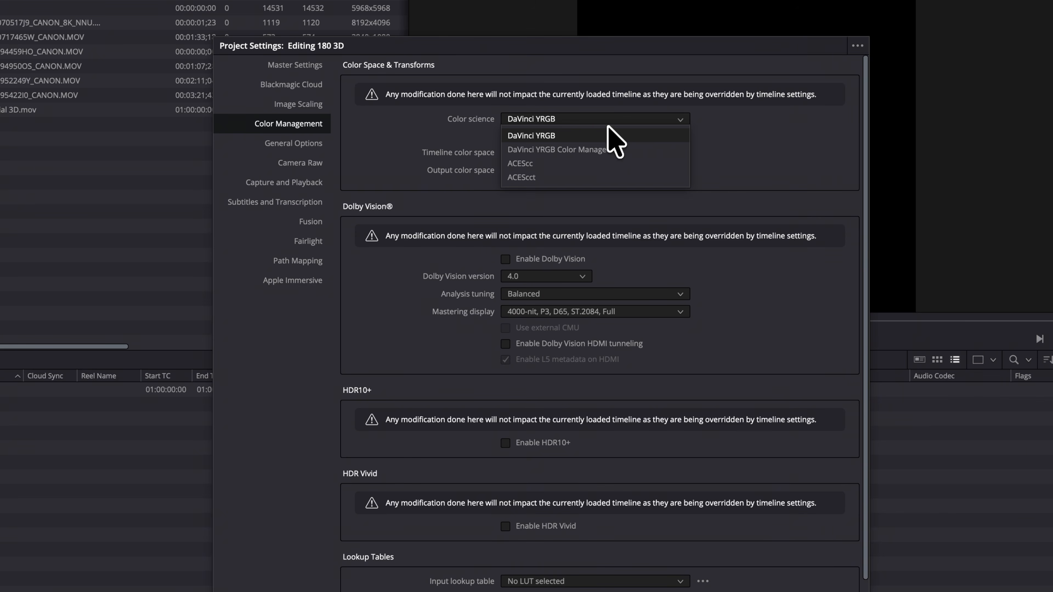
pyautogui.click(604, 136)
pyautogui.click(603, 135)
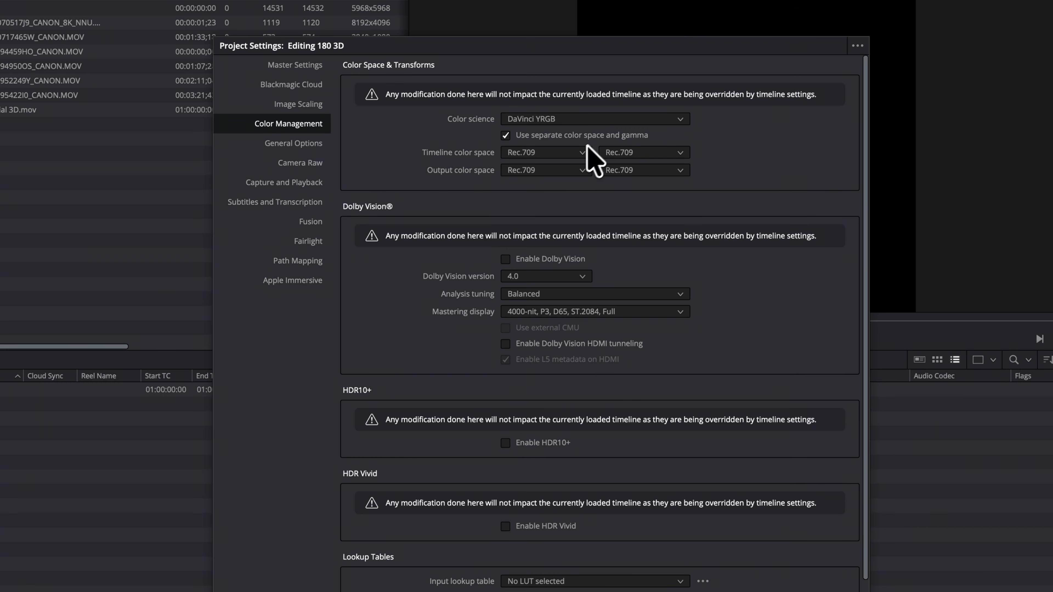
# Set the timeline color space to Canon Cinema Gamut with Canon Log 2 gamma
pyautogui.click(579, 152)
pyautogui.scroll(5, 588, 195)
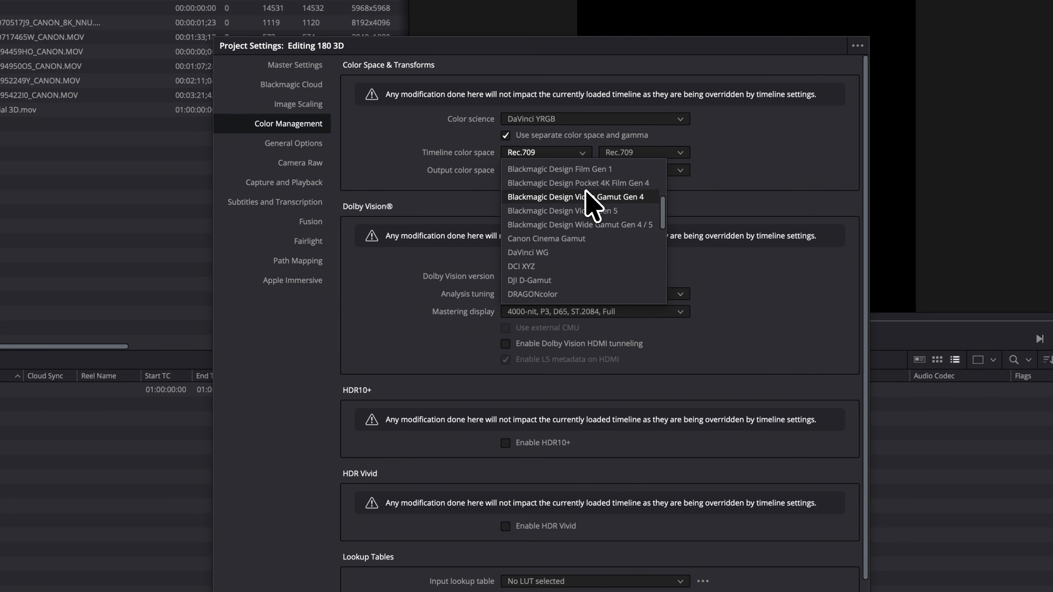
pyautogui.click(594, 239)
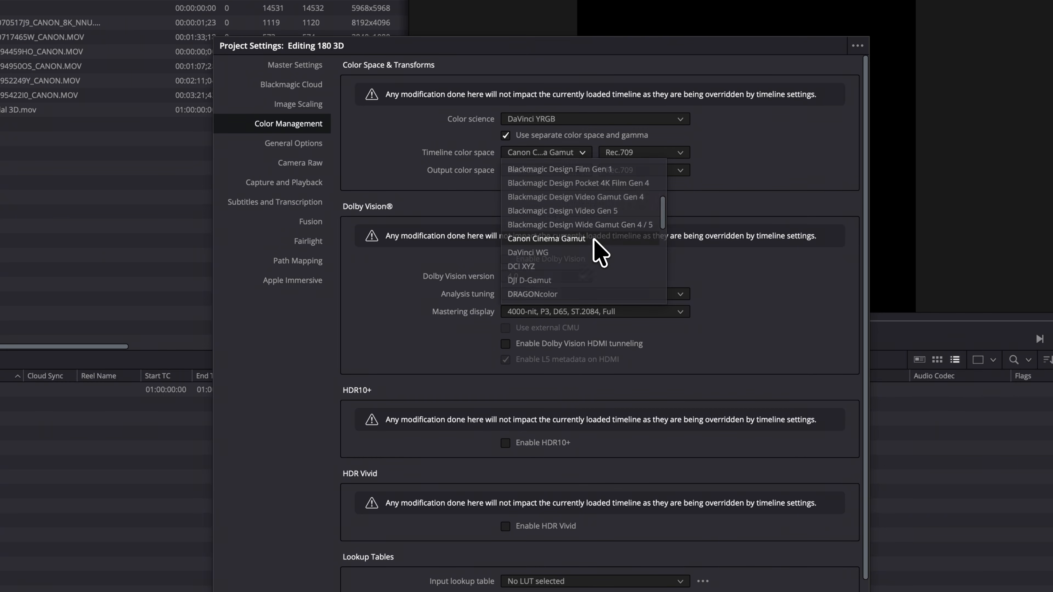
pyautogui.click(661, 154)
pyautogui.scroll(3, 686, 208)
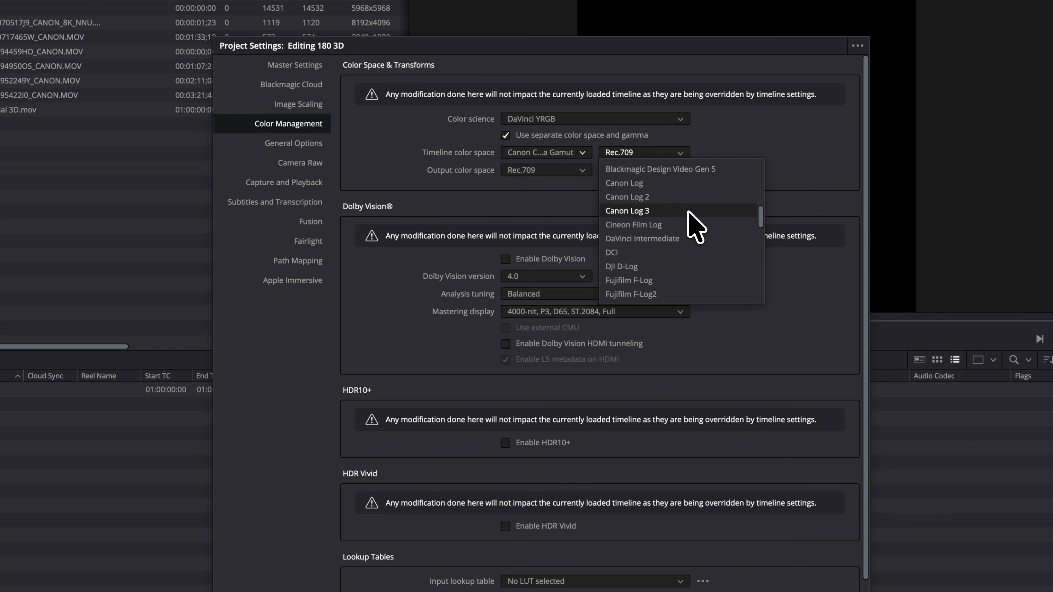
pyautogui.click(680, 197)
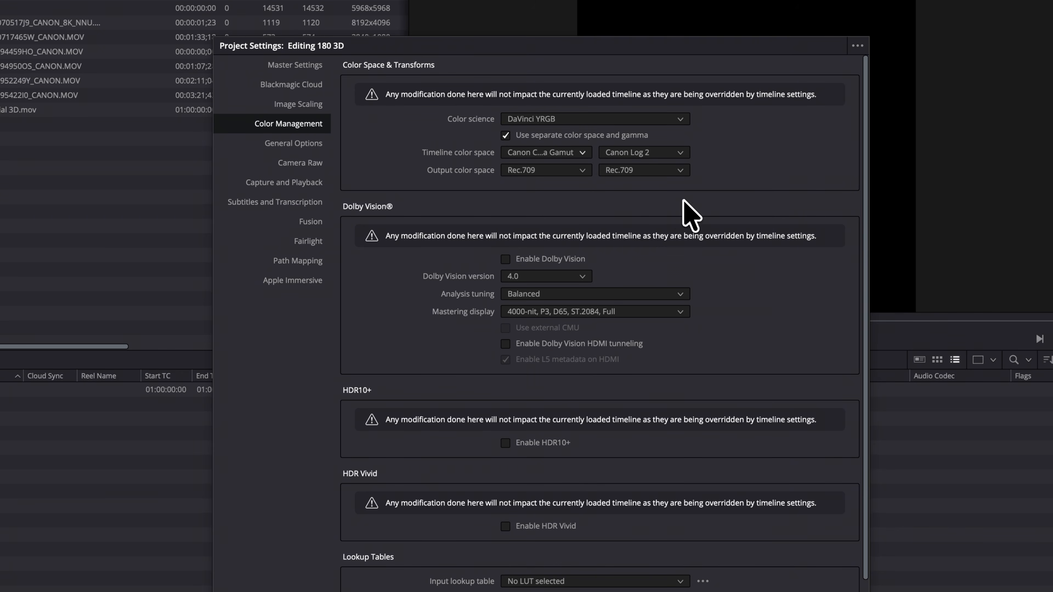
# Set the project's output color space to P3-D65 with Gamma 2.2
pyautogui.click(581, 171)
pyautogui.scroll(5, 599, 212)
pyautogui.scroll(-6, 604, 226)
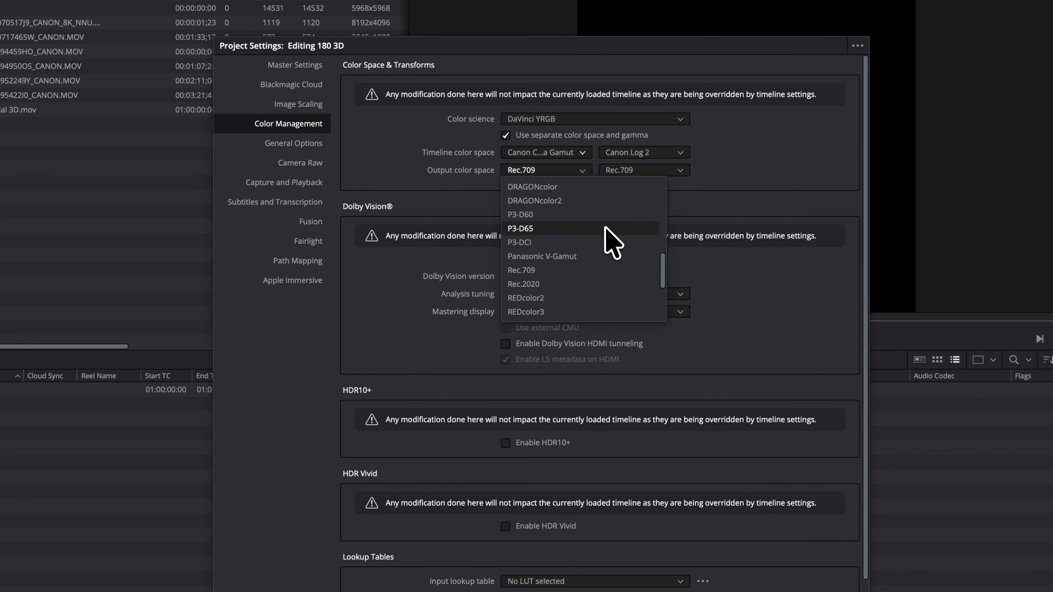
pyautogui.click(598, 230)
pyautogui.click(641, 171)
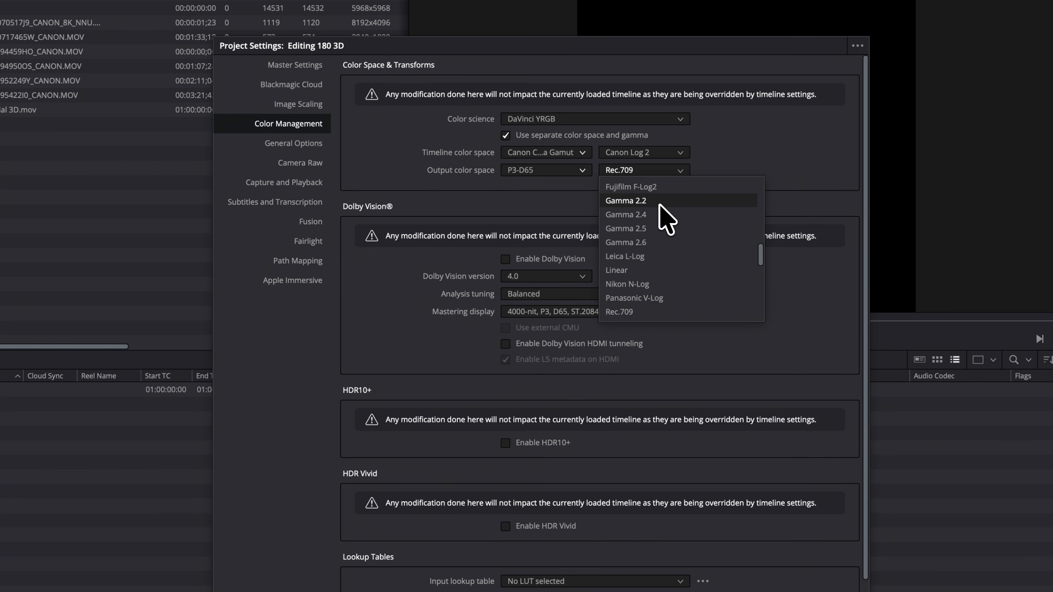
pyautogui.click(660, 204)
# Set the 3D lookup table interpolation to Tetrahedral and enable applying stereoscopic convergence to windows and effects
pyautogui.scroll(-3, 759, 258)
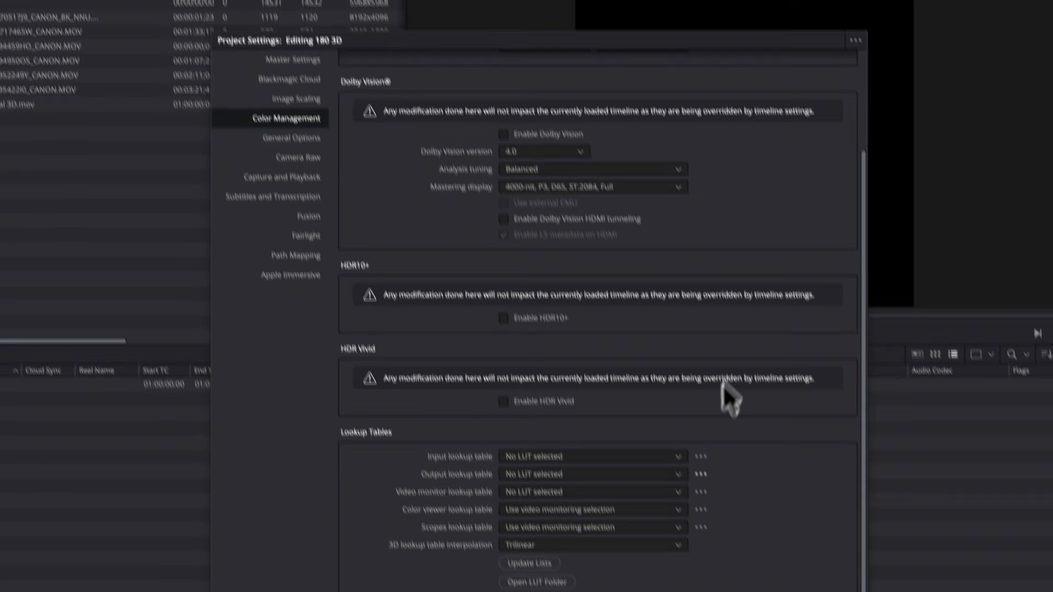
pyautogui.click(620, 467)
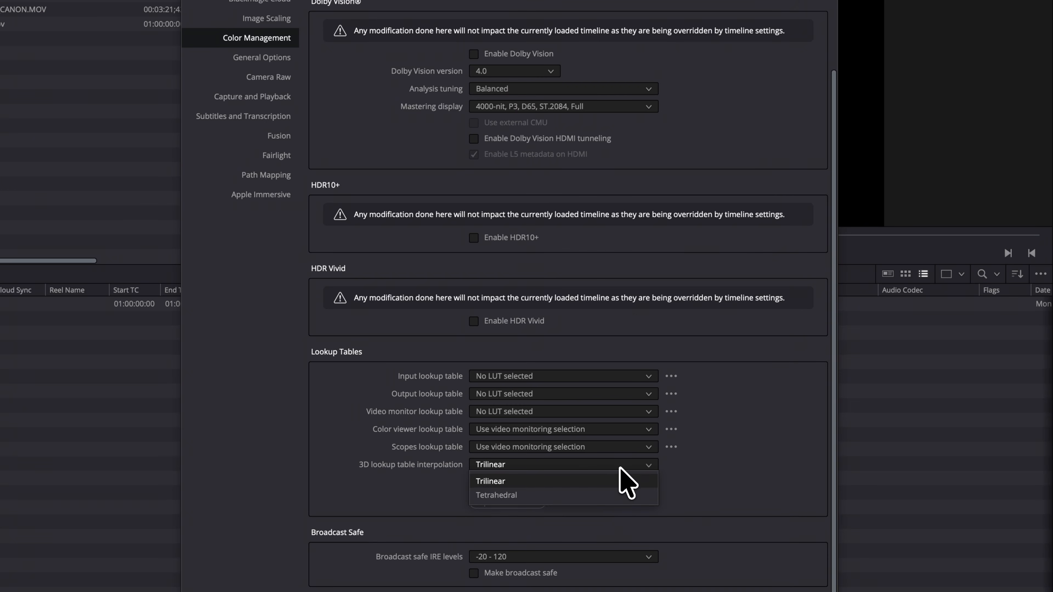
pyautogui.click(611, 494)
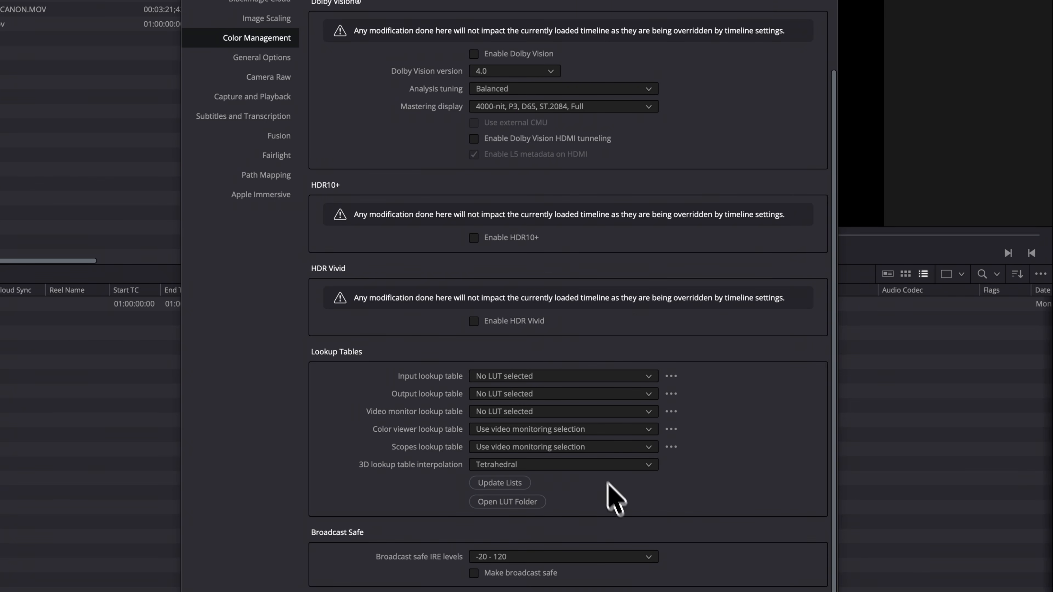
pyautogui.click(286, 59)
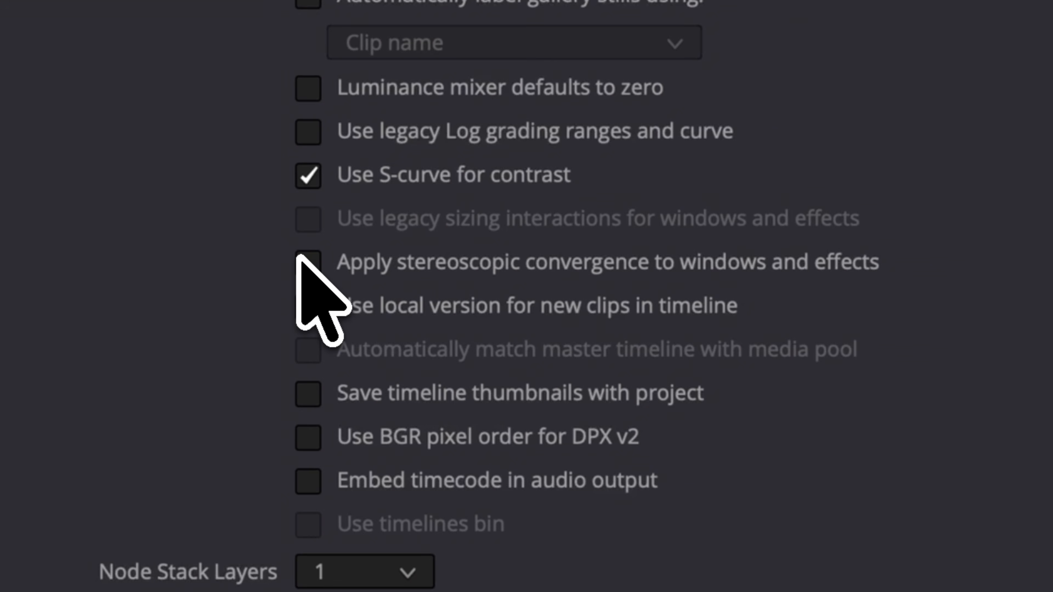
pyautogui.click(299, 259)
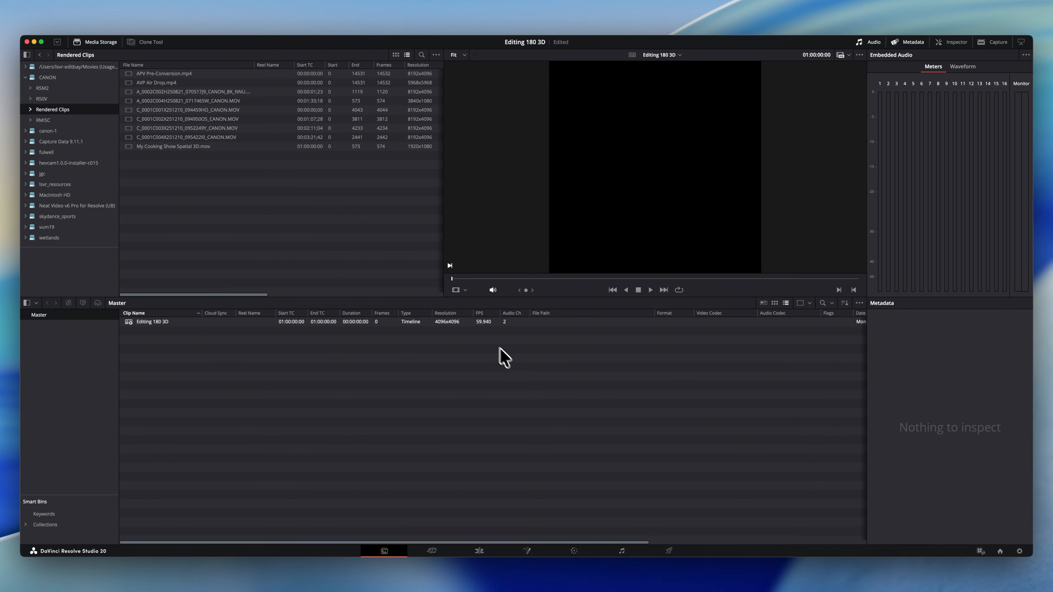
# Add C_0001C001X251210_094459HO_CANON.MOV to the media pool and set its clip attributes to Side by Side stereoscopic mode and Equirectangular 180° projection
pyautogui.moveTo(163, 110); pyautogui.dragTo(161, 112)
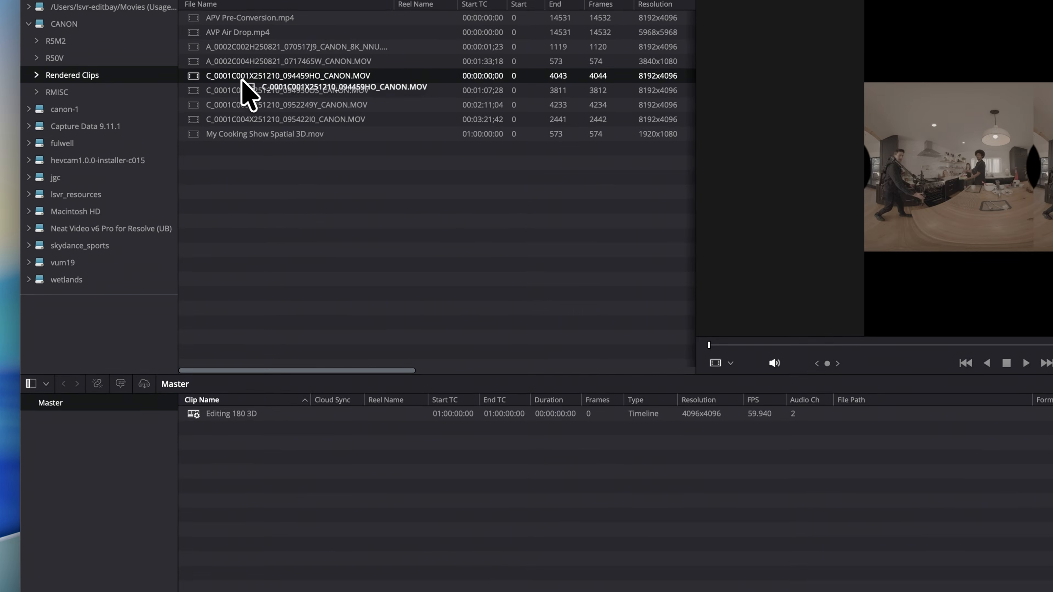
pyautogui.moveTo(242, 81); pyautogui.dragTo(275, 430)
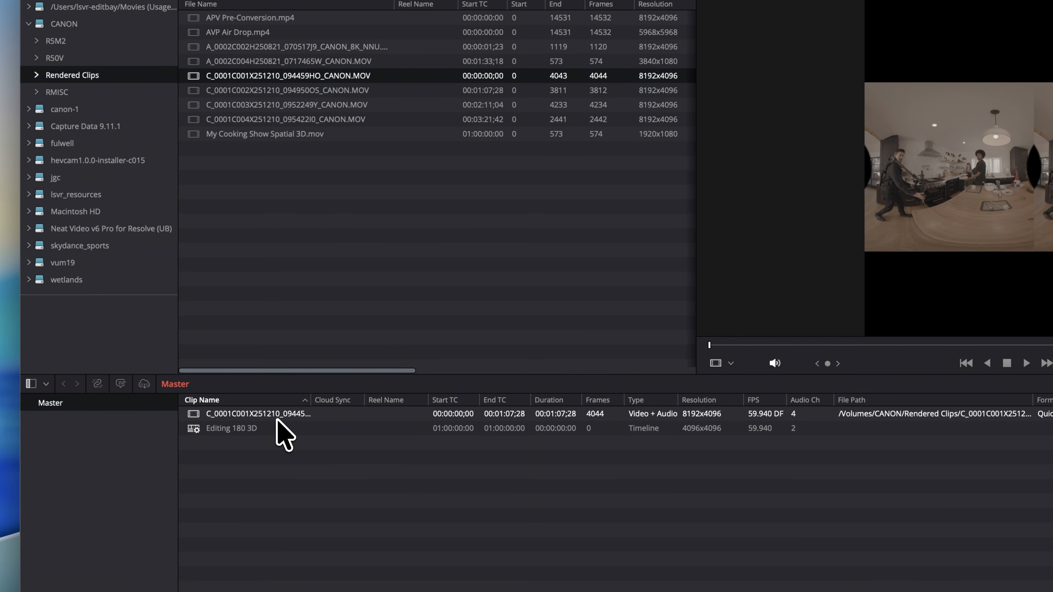
pyautogui.rightClick(277, 420)
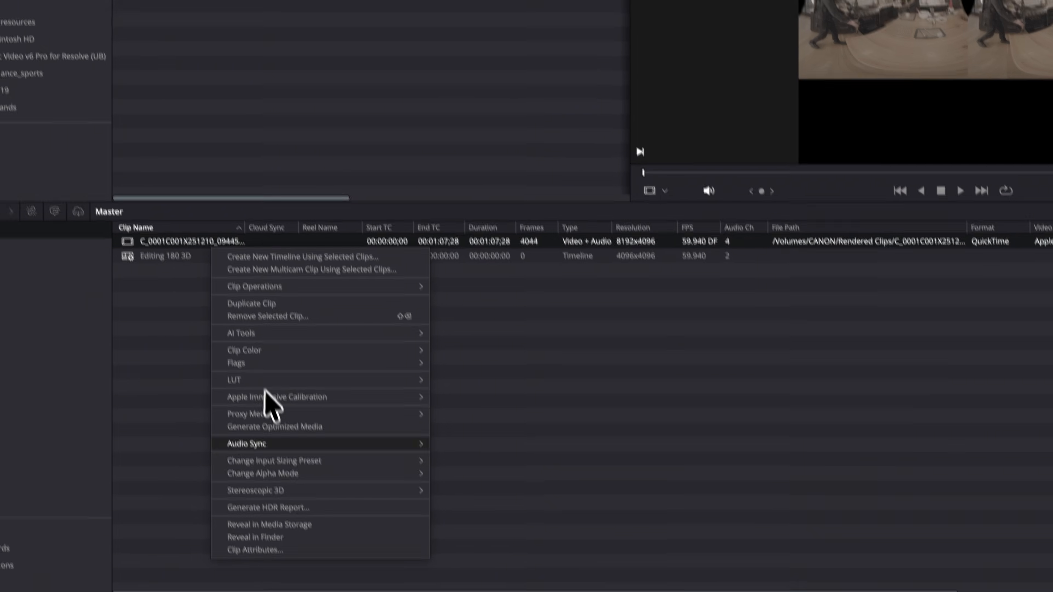
pyautogui.click(295, 529)
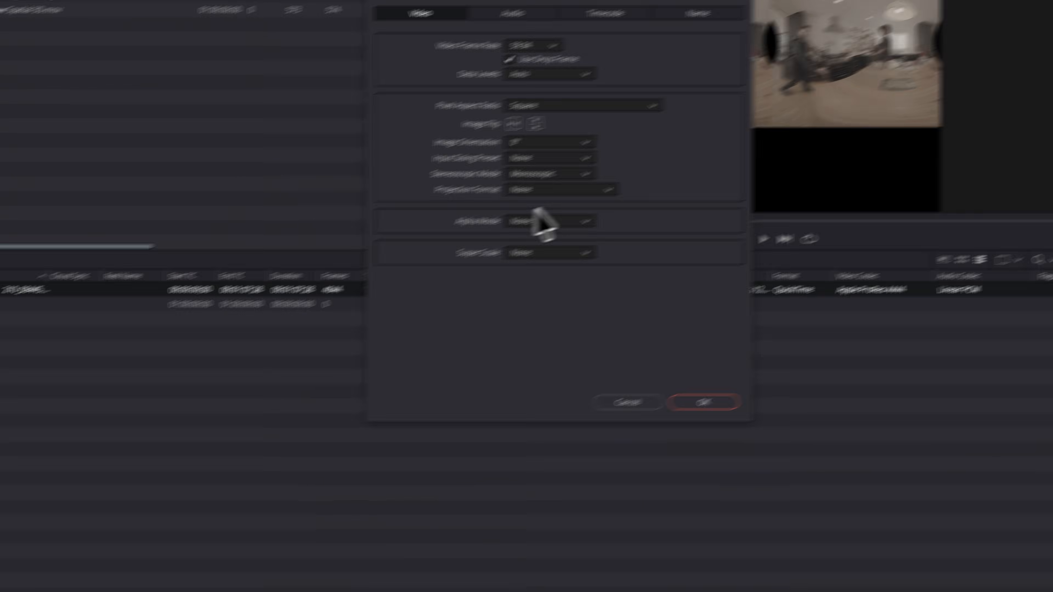
pyautogui.click(507, 198)
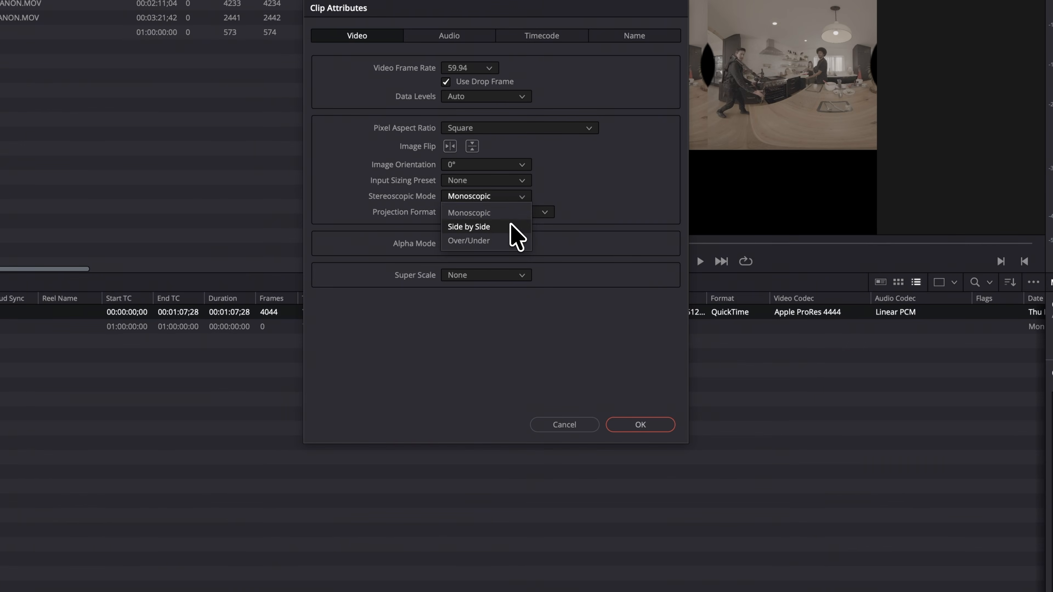
pyautogui.click(510, 224)
pyautogui.click(514, 214)
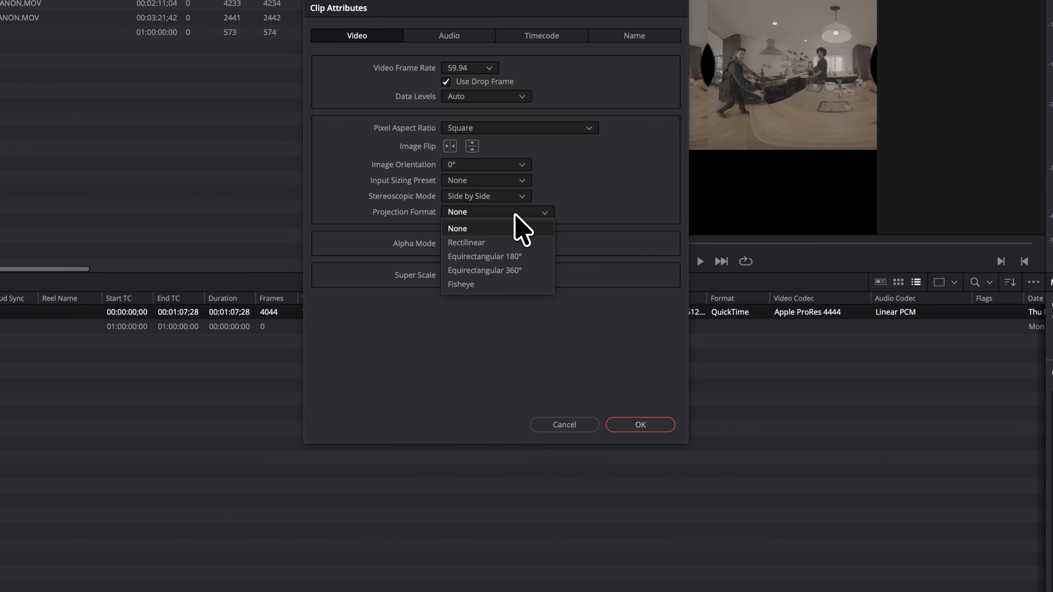
pyautogui.click(527, 257)
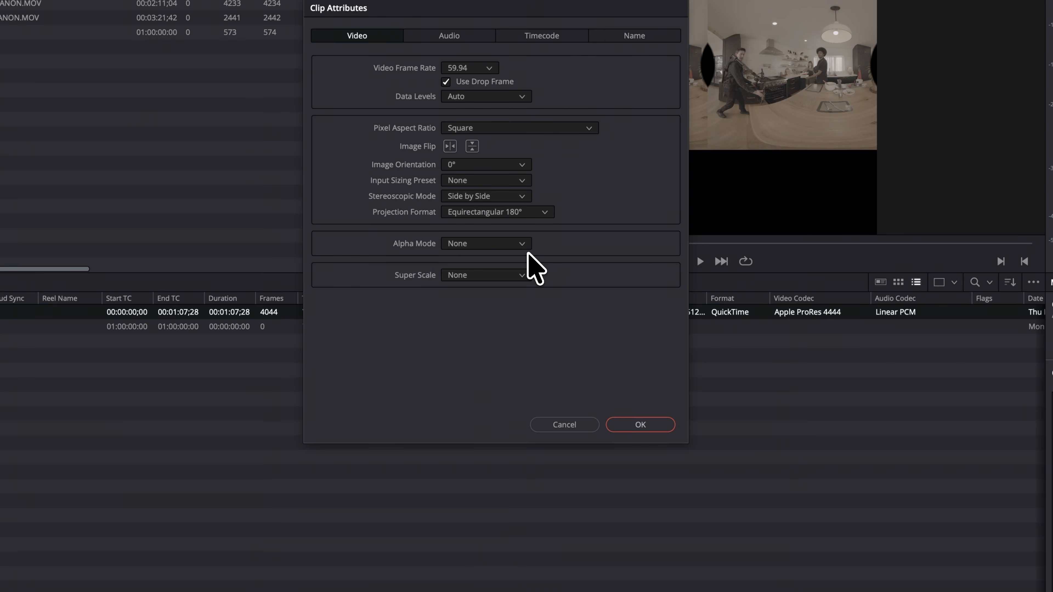
pyautogui.press('Return')
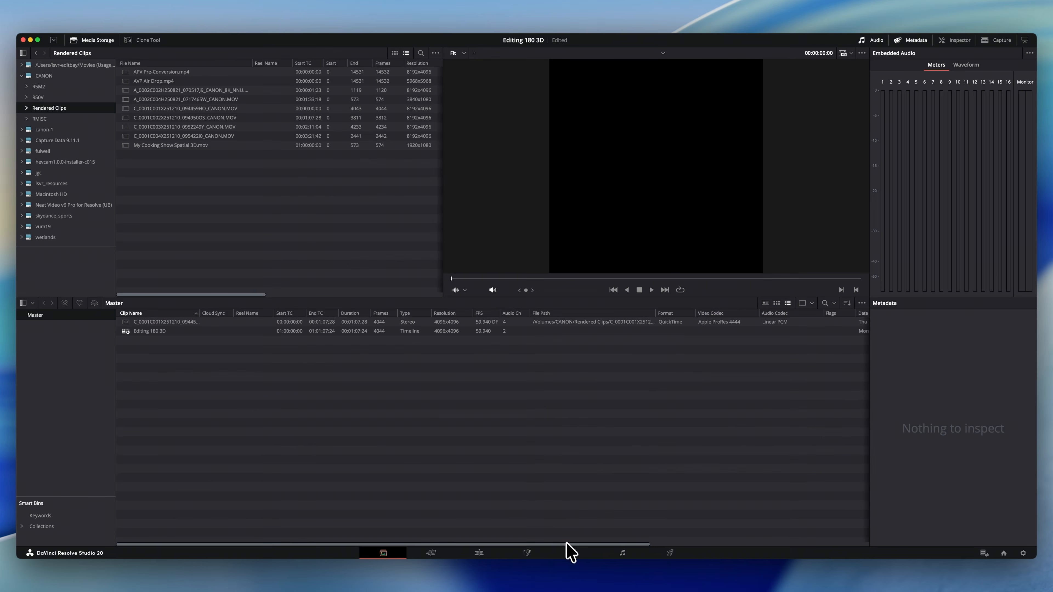
# On the Color page, find the Color Space Transform effect and apply it to the clip's node 01
pyautogui.click(572, 552)
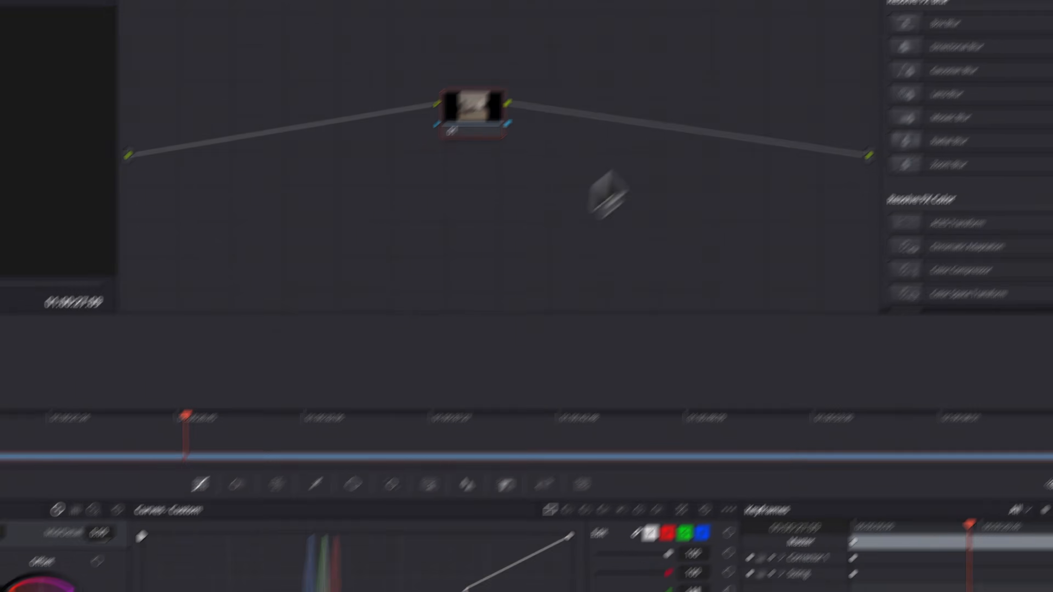
pyautogui.click(1016, 50)
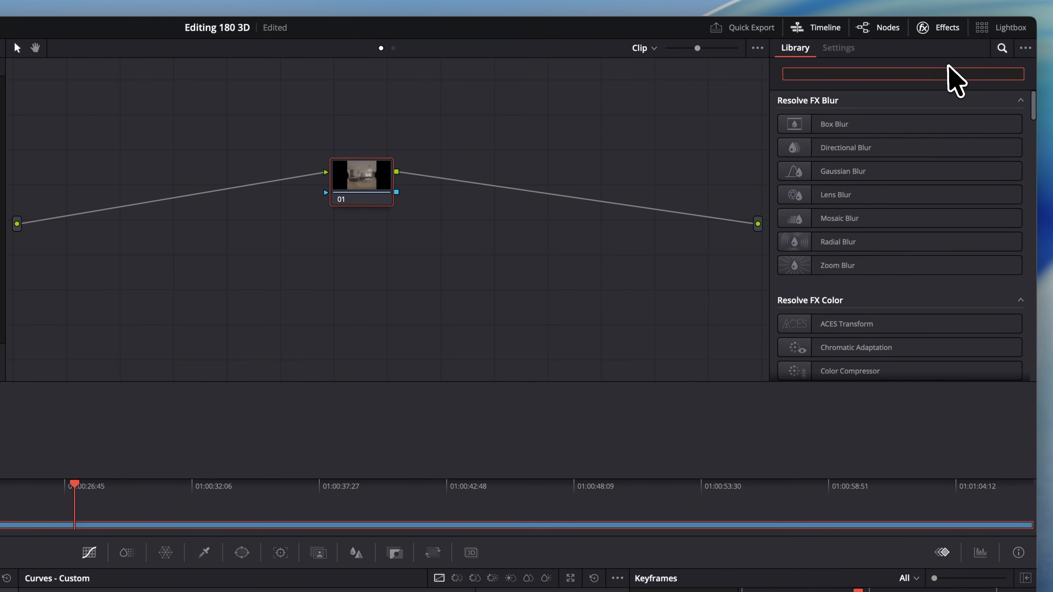
pyautogui.write('color s')
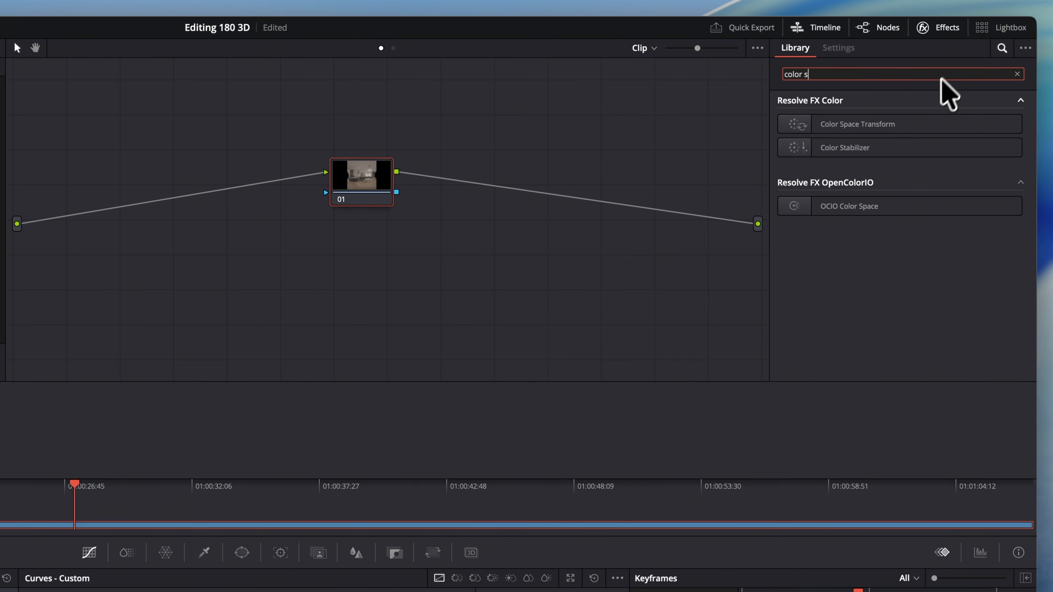
pyautogui.moveTo(908, 125); pyautogui.dragTo(386, 188)
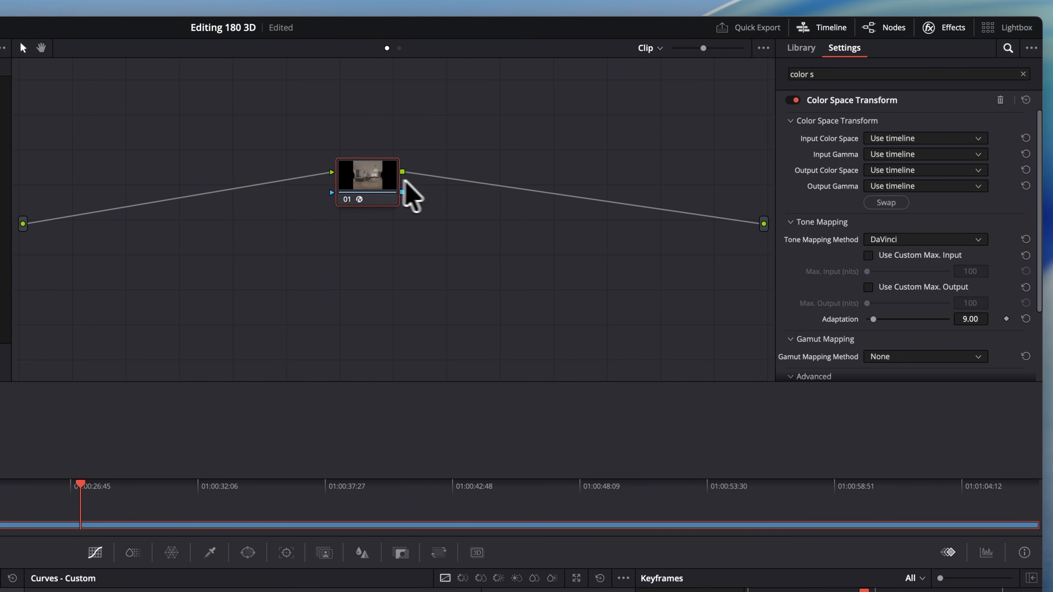
# Set the Color Space Transform's input color space to Canon Cinema Gamut and its input gamma to Canon Log 2
pyautogui.click(917, 138)
pyautogui.scroll(-5, 912, 166)
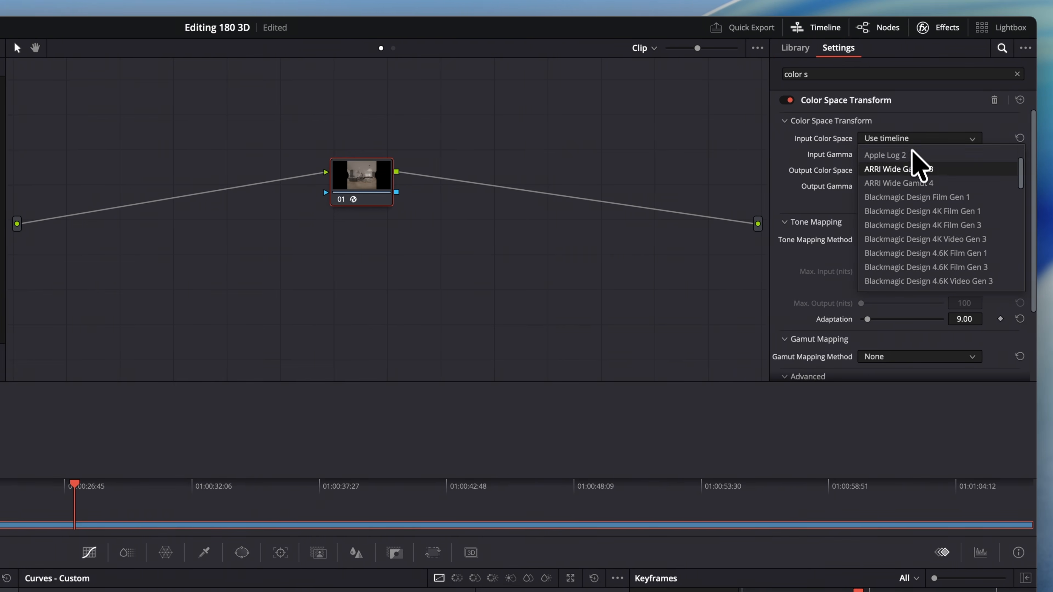
pyautogui.click(910, 186)
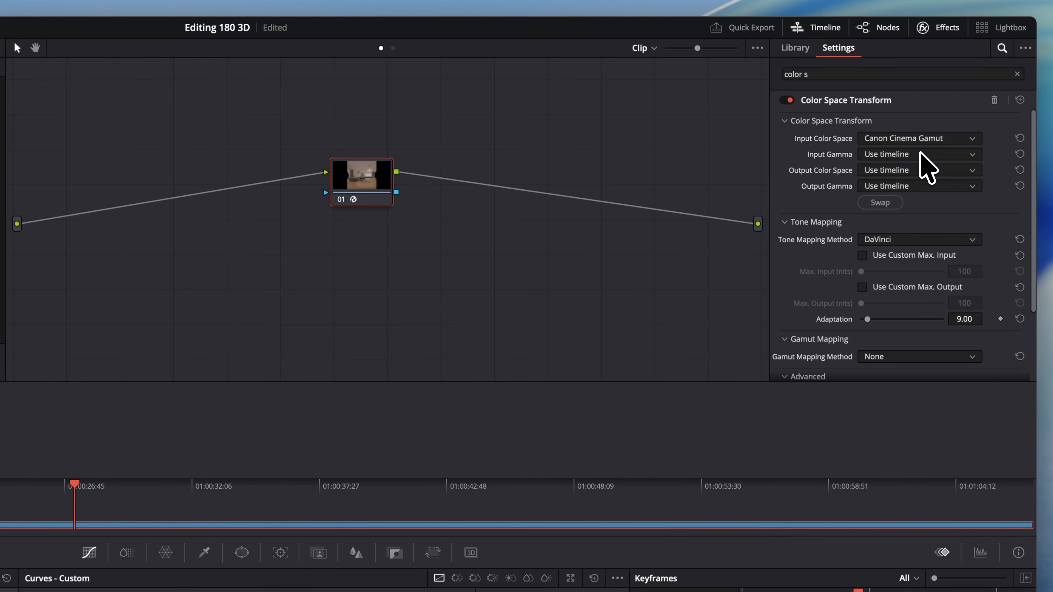
pyautogui.click(869, 156)
pyautogui.scroll(-5, 871, 195)
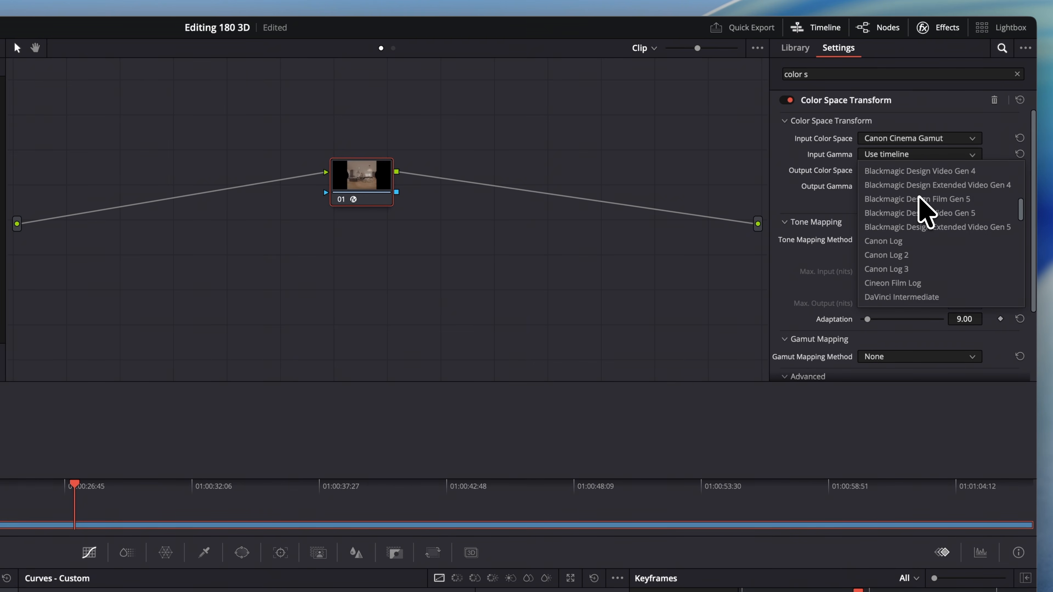
pyautogui.click(920, 255)
# Set the Color Space Transform's output color space to P3-D65 and choose its output gamma
pyautogui.click(919, 170)
pyautogui.scroll(-15, 928, 238)
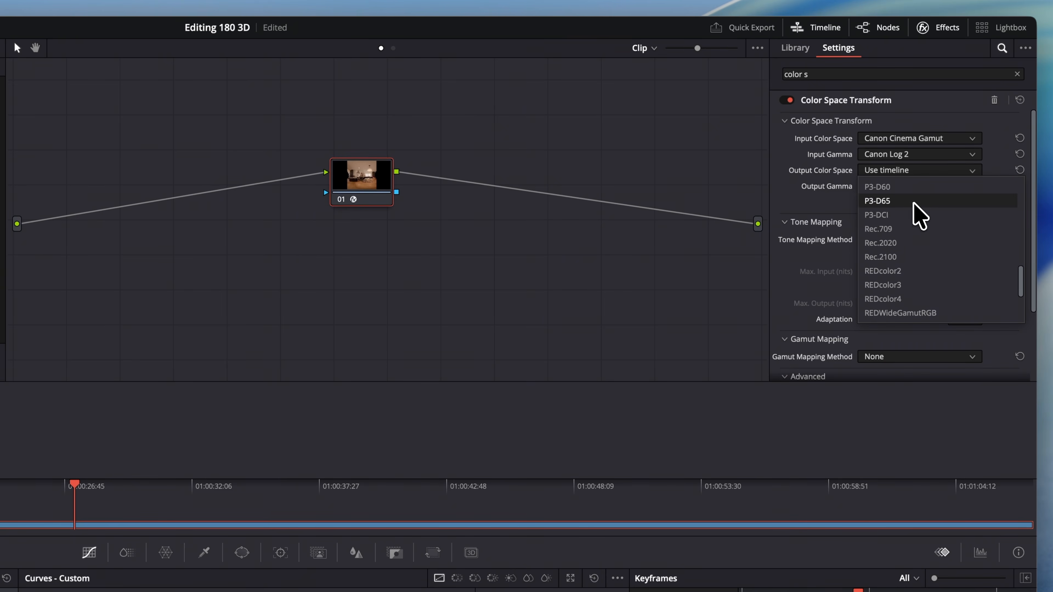
pyautogui.click(914, 201)
pyautogui.click(914, 186)
pyautogui.scroll(-3, 916, 228)
pyautogui.scroll(-8, 915, 231)
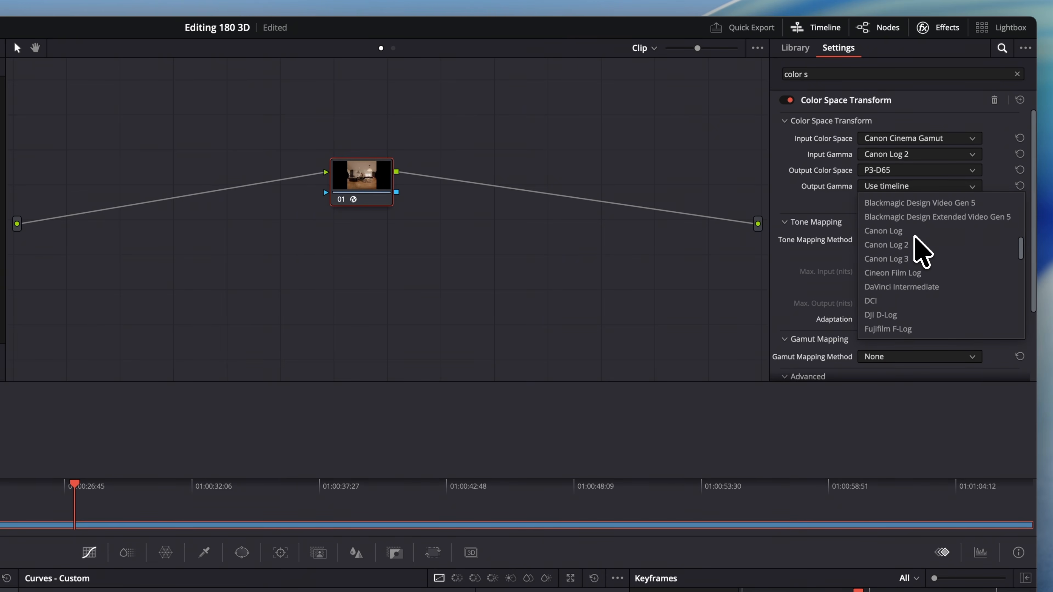
pyautogui.click(914, 232)
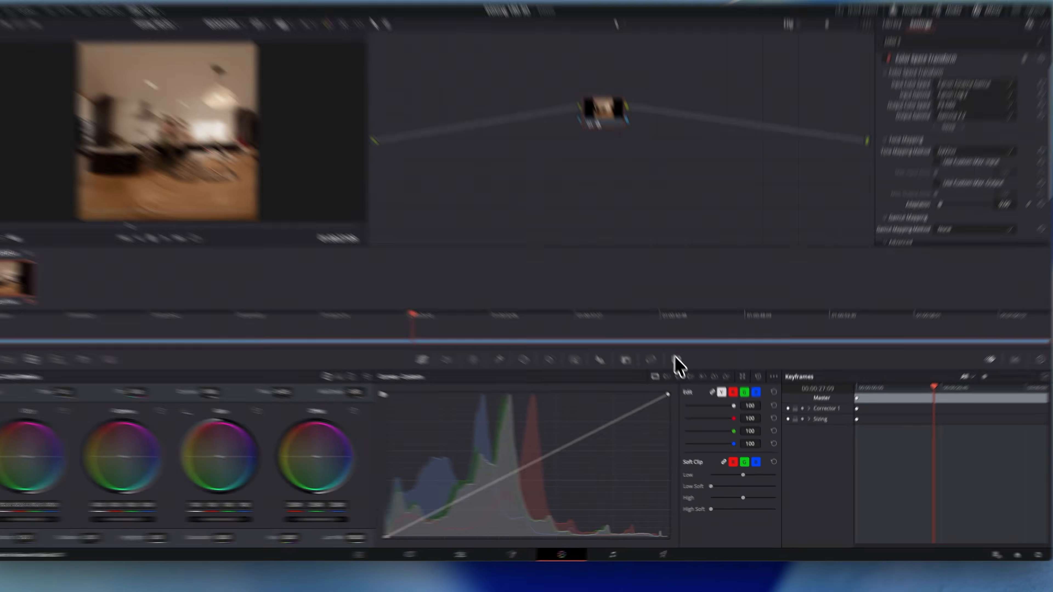
# Set the stereoscopic 3D output to Anaglyph (B/W) and decrease the clip's convergence
pyautogui.click(682, 369)
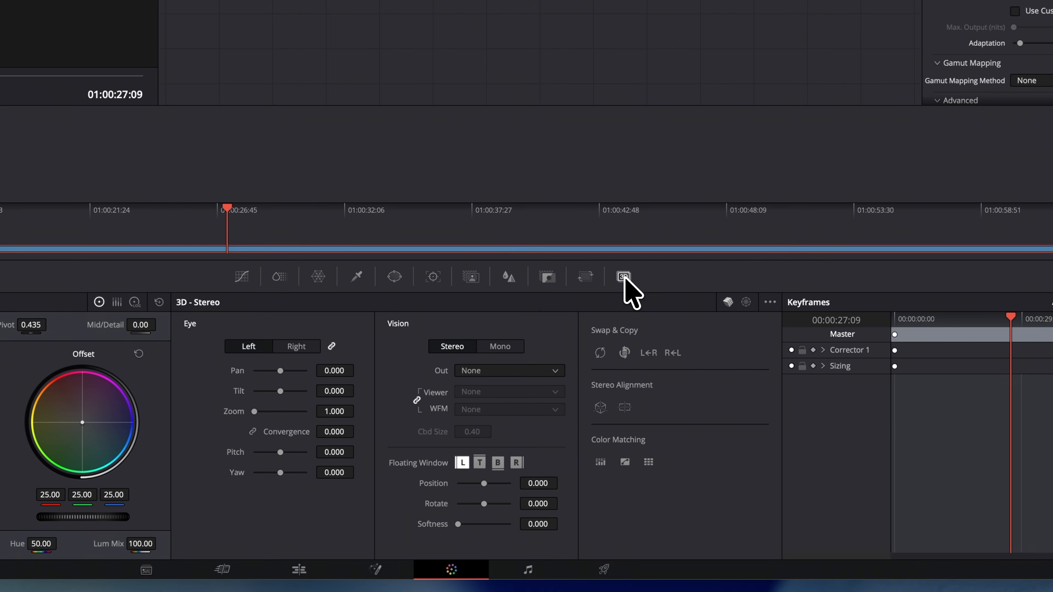
pyautogui.click(535, 371)
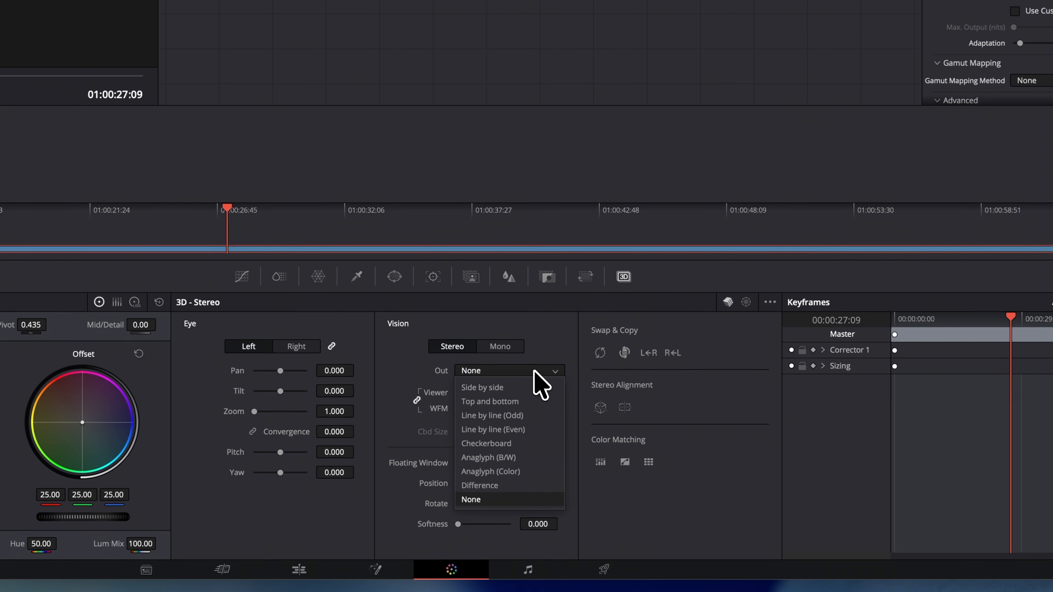
pyautogui.click(533, 457)
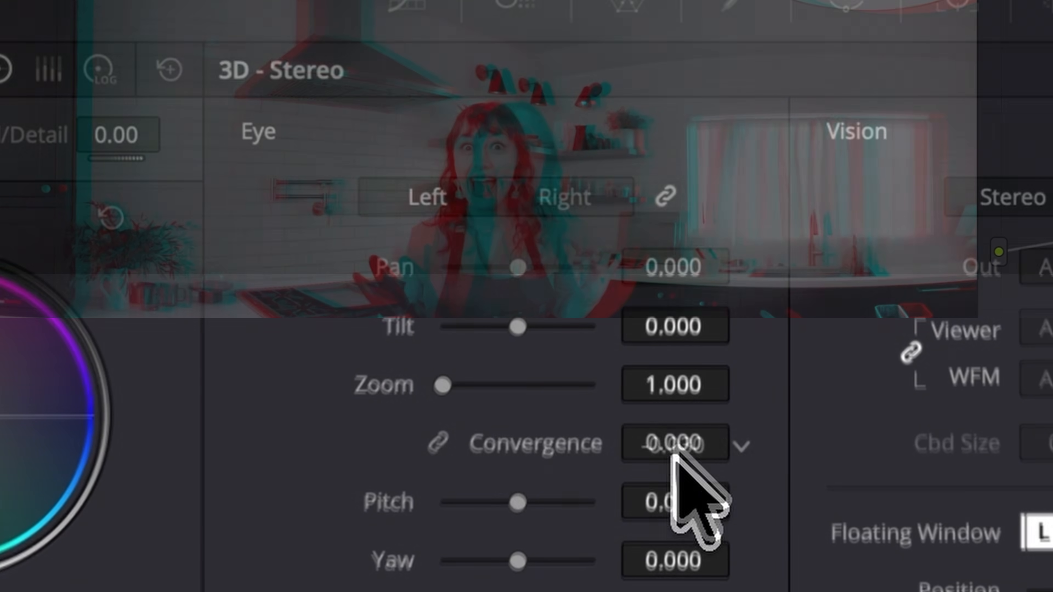
pyautogui.moveTo(676, 435); pyautogui.dragTo(0, 444)
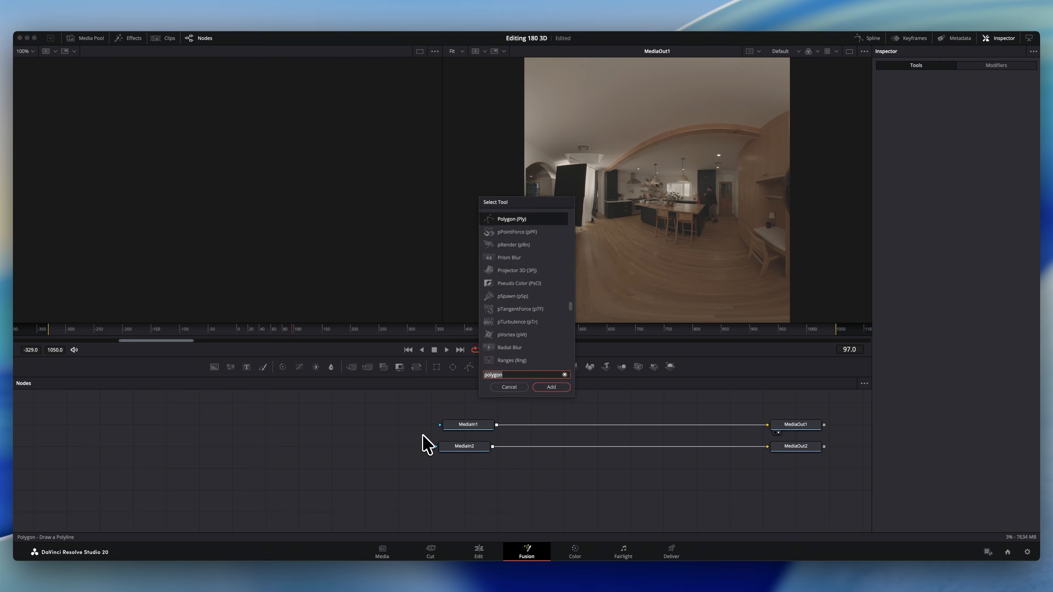
# In Fusion, add a Polygon mask feeding both MediaIn1 and MediaIn2 and soften its edge
pyautogui.press('Return')
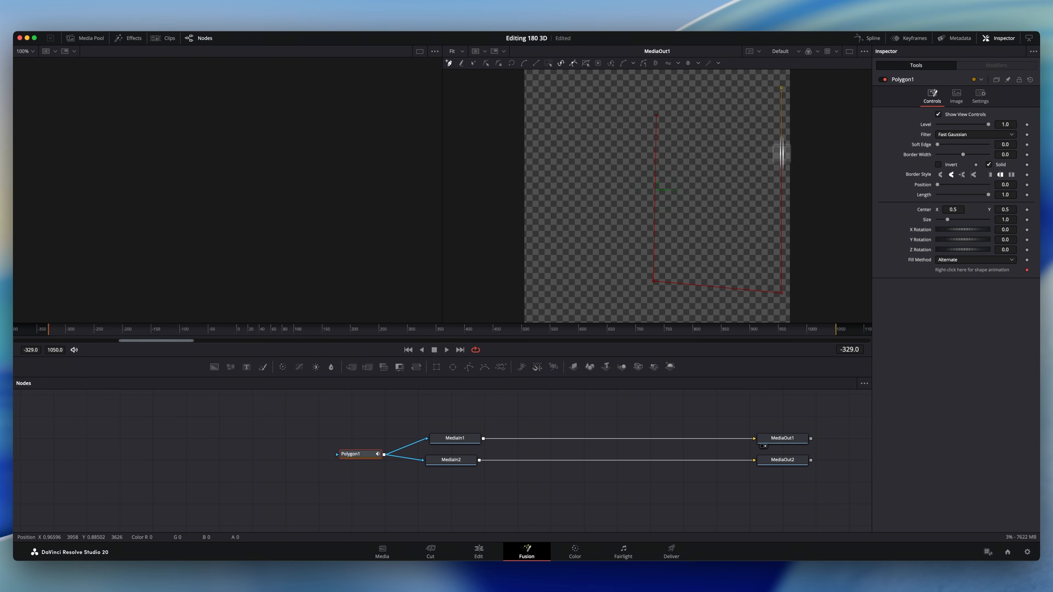
pyautogui.moveTo(938, 144); pyautogui.dragTo(956, 144)
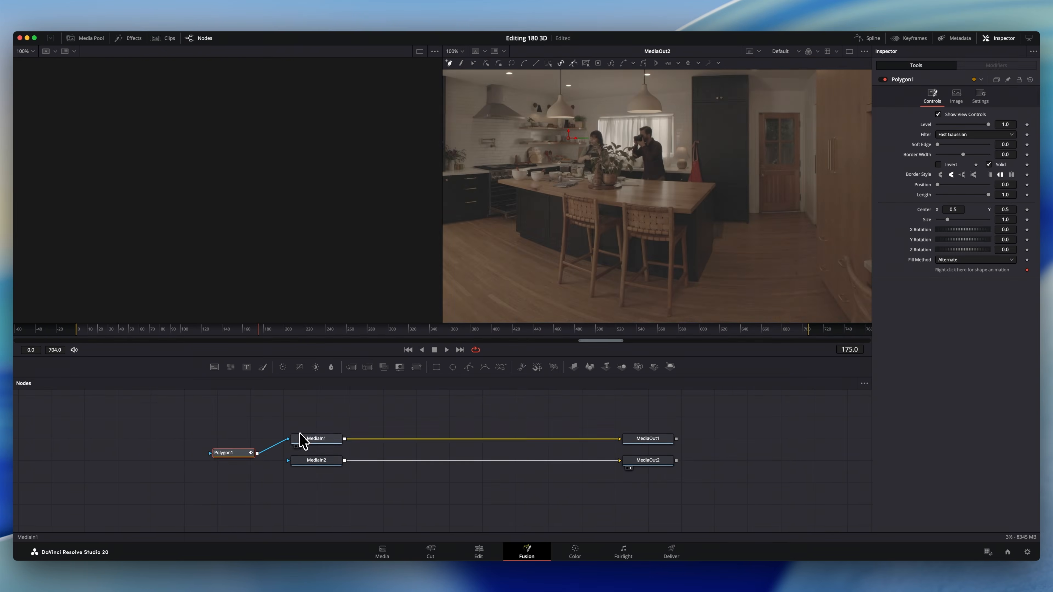
# Complete the second composition's Polygon mask with a slightly soft edge, and enable the Video 4 track on the Edit page
pyautogui.click(614, 112)
pyautogui.moveTo(79, 333); pyautogui.dragTo(257, 333)
pyautogui.moveTo(937, 145); pyautogui.dragTo(941, 144)
pyautogui.moveTo(180, 331); pyautogui.dragTo(576, 333)
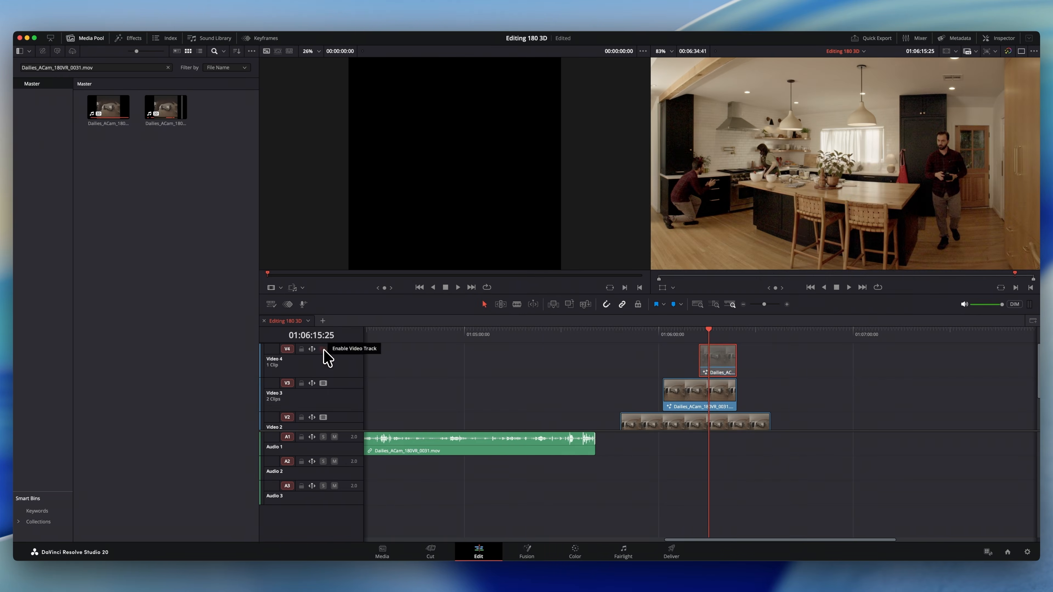
pyautogui.click(323, 350)
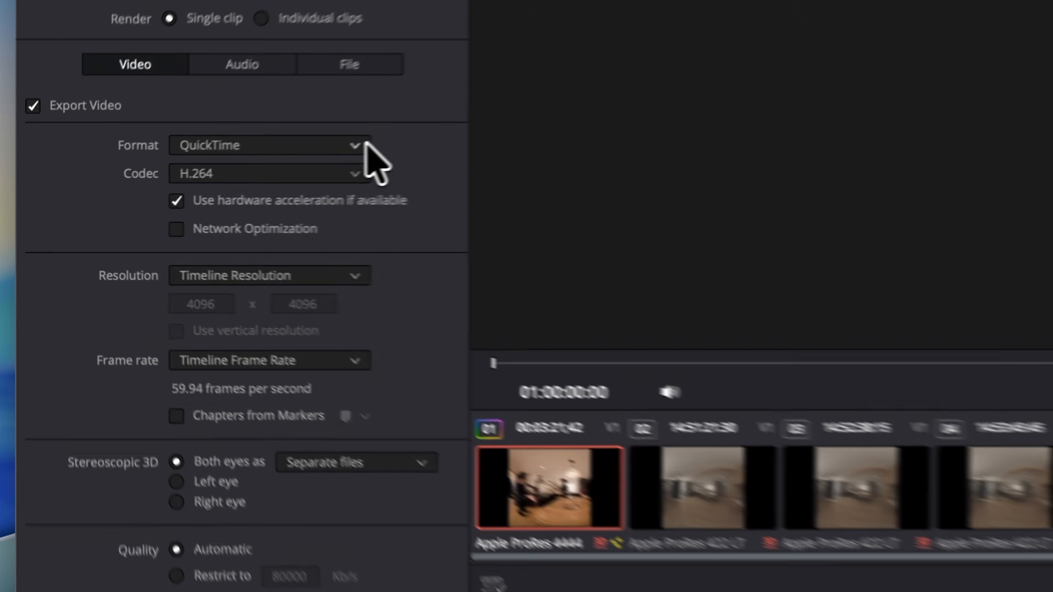
# On the Deliver page, set the export format to MP4 and the codec to H.265
pyautogui.click(152, 193)
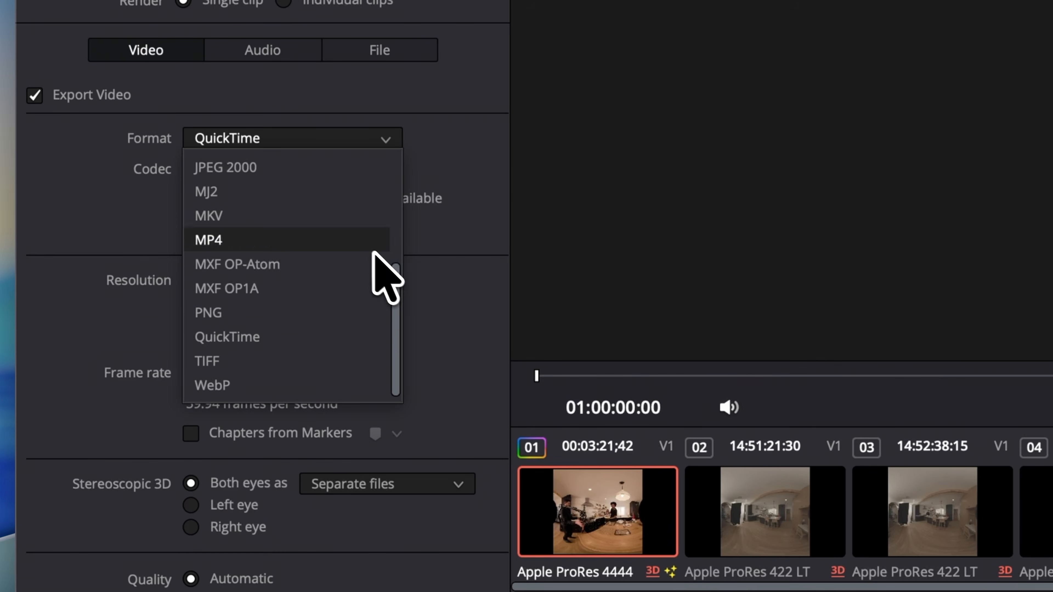
pyautogui.click(145, 228)
pyautogui.click(367, 170)
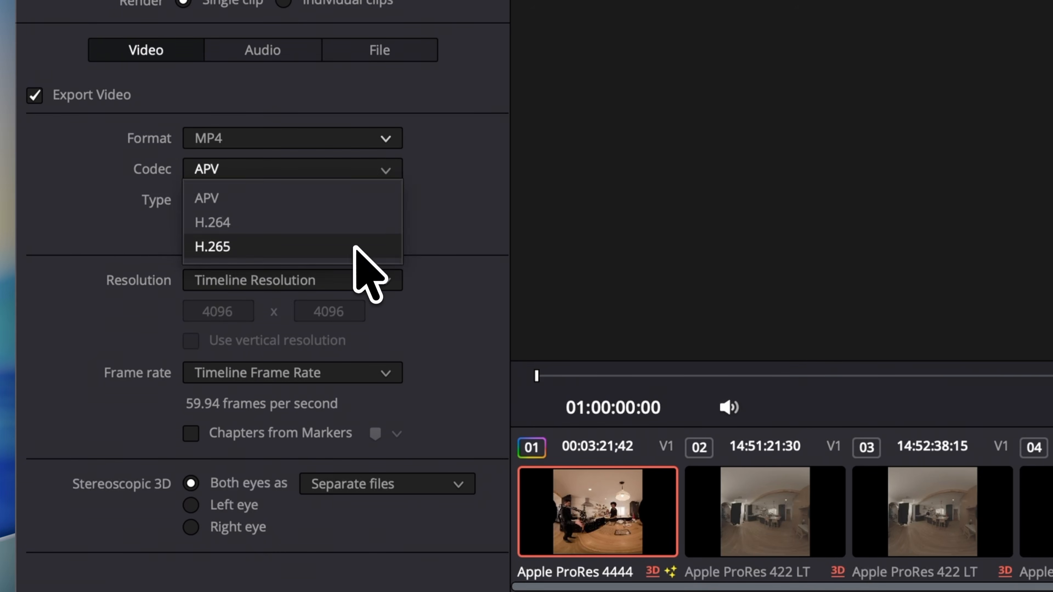
pyautogui.click(354, 245)
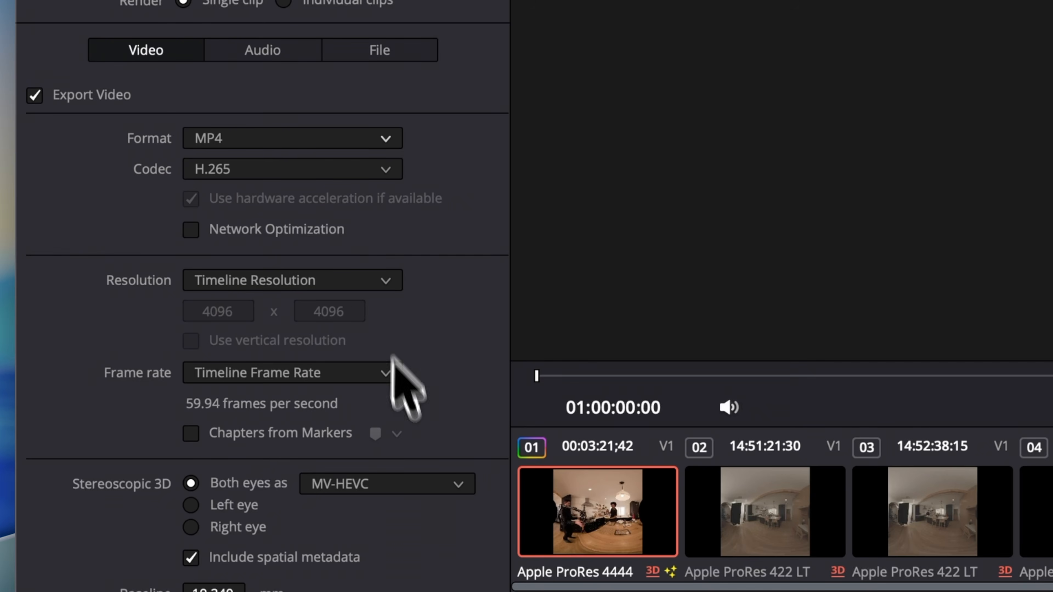
# Export both eyes as Side by side and restrict the video quality to 80000 Kb/s
pyautogui.click(416, 483)
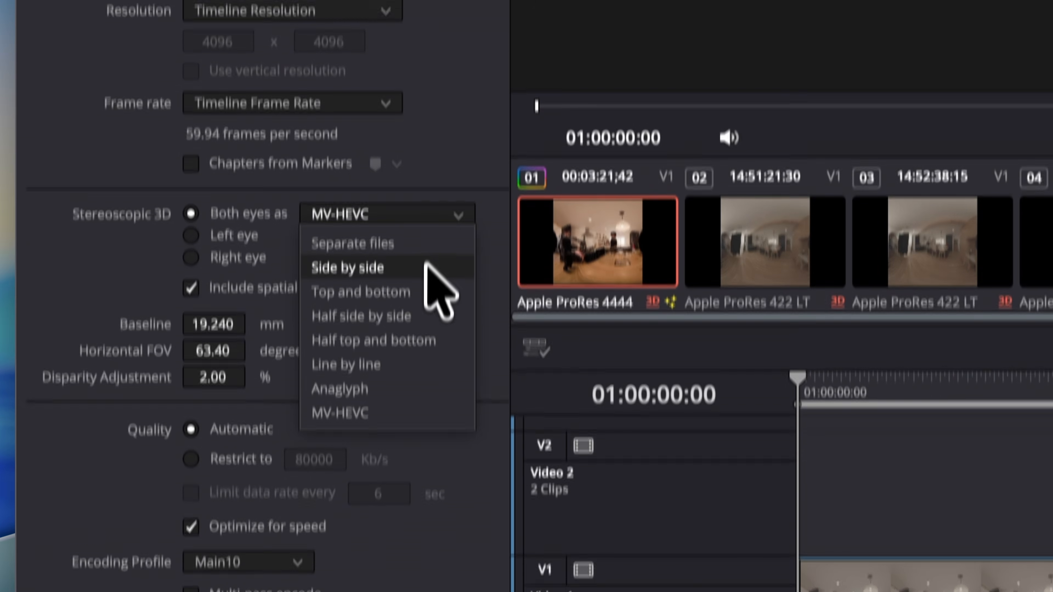
pyautogui.click(427, 537)
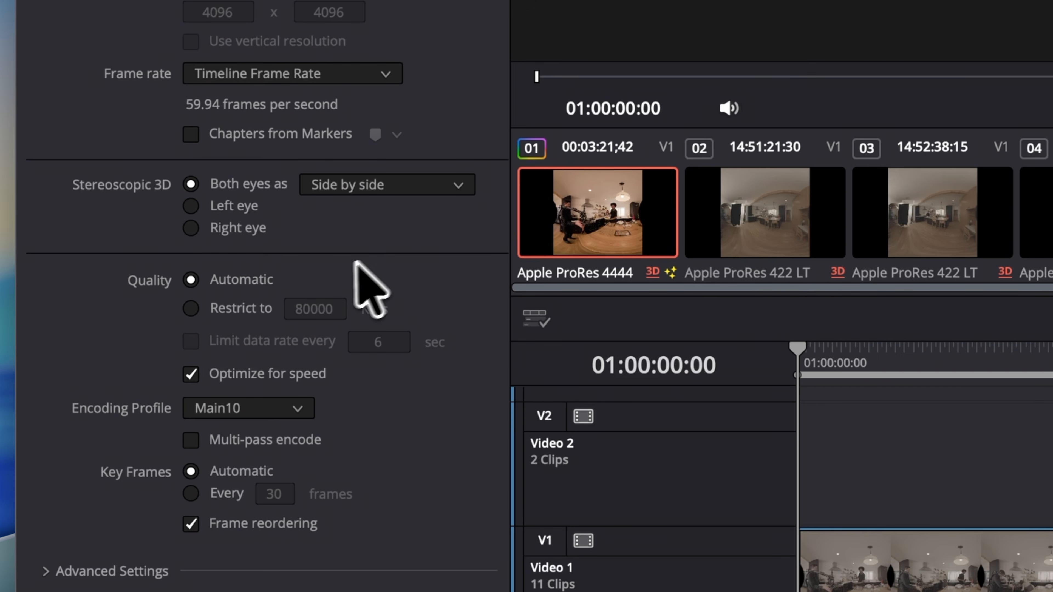
pyautogui.click(260, 310)
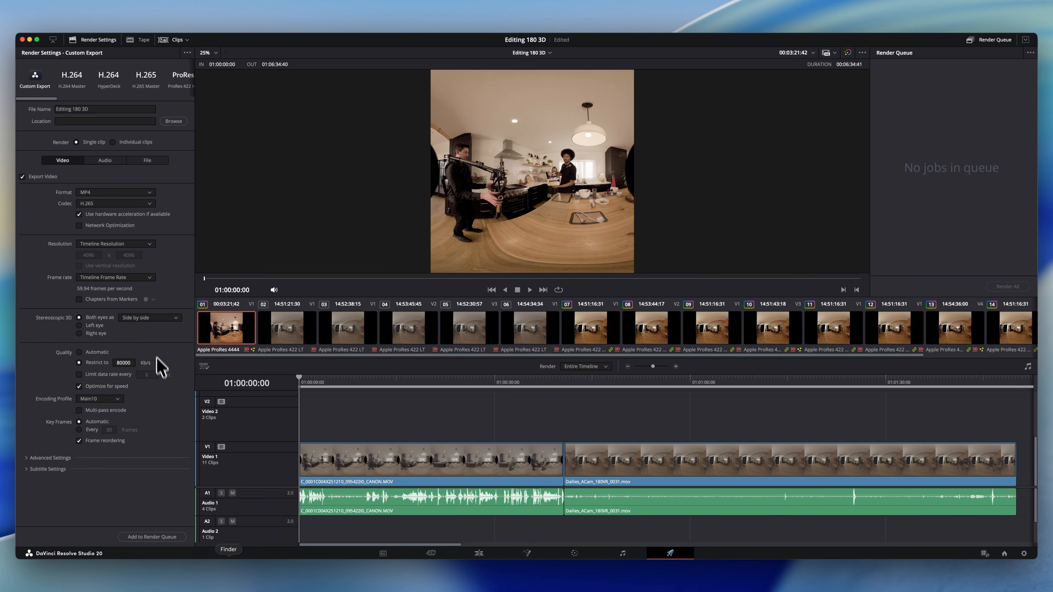
# Set the export format to QuickTime and the codec to H.265
pyautogui.click(133, 193)
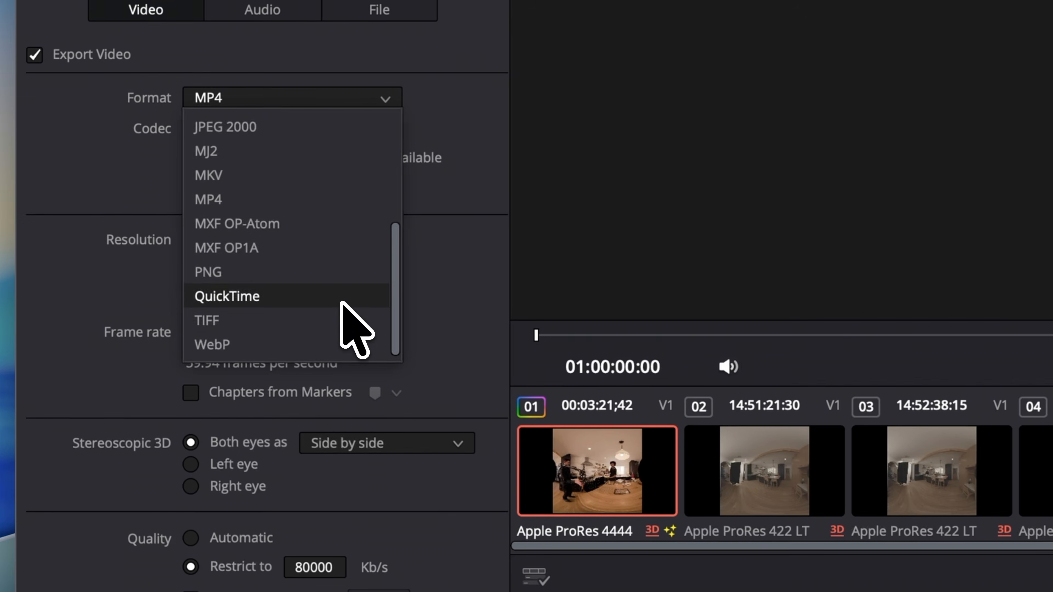
pyautogui.click(341, 299)
pyautogui.click(341, 130)
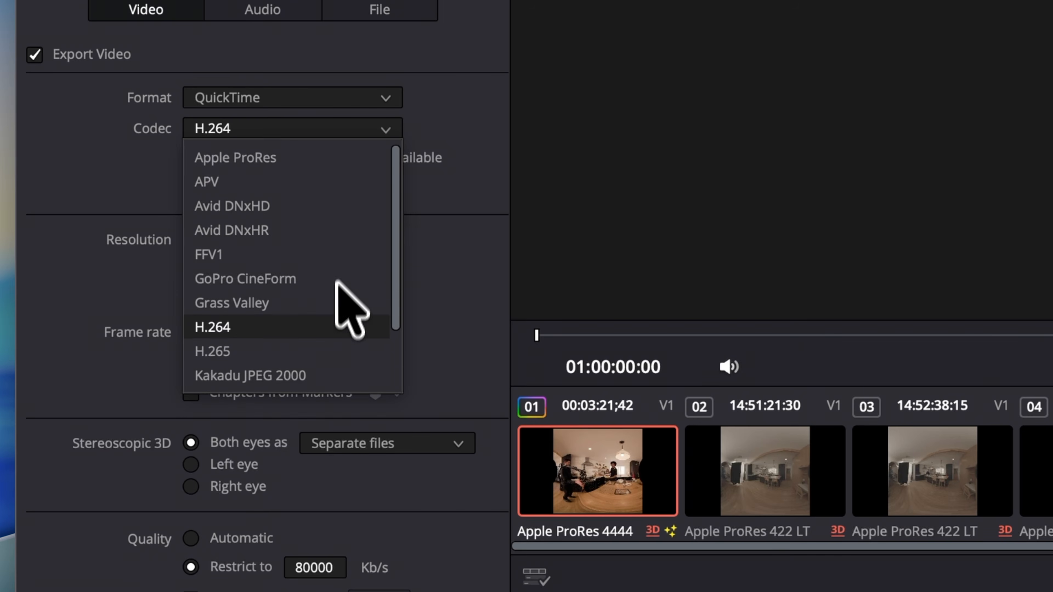
pyautogui.click(332, 349)
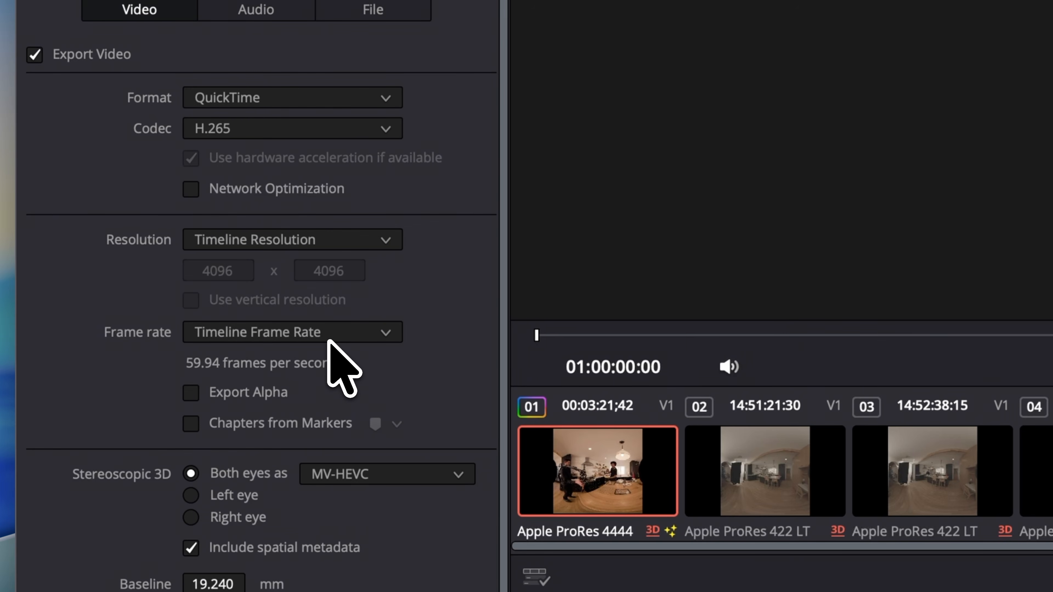
# Export both eyes as MV-HEVC without including spatial metadata
pyautogui.click(397, 476)
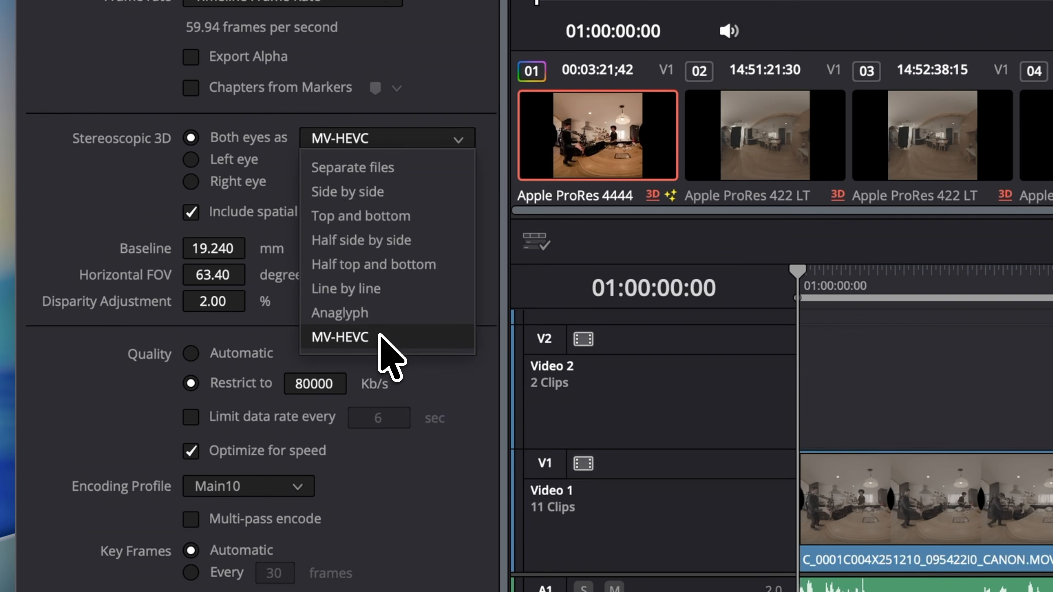
pyautogui.click(383, 387)
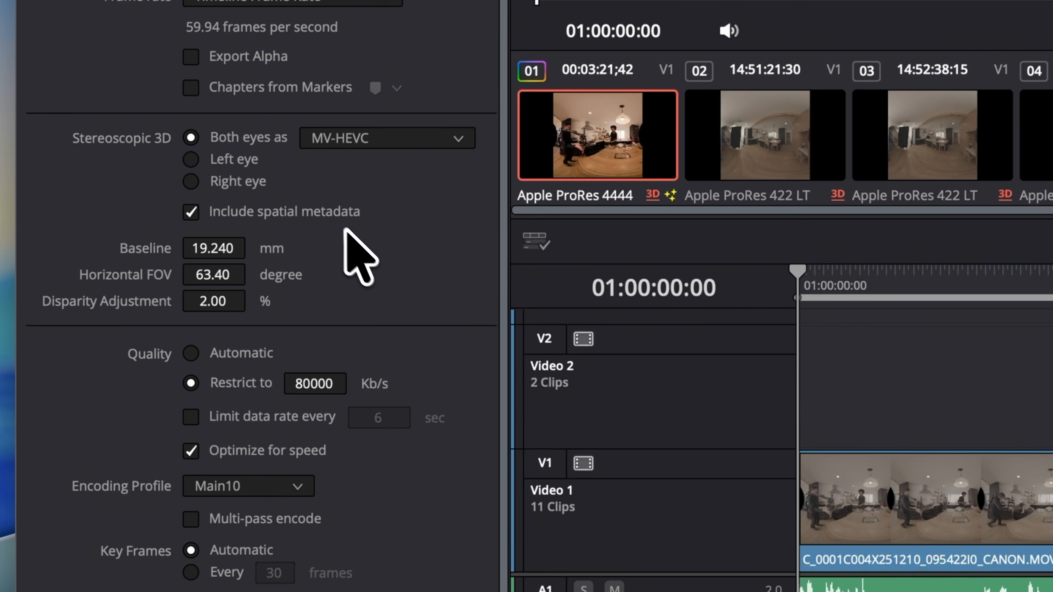
pyautogui.click(330, 215)
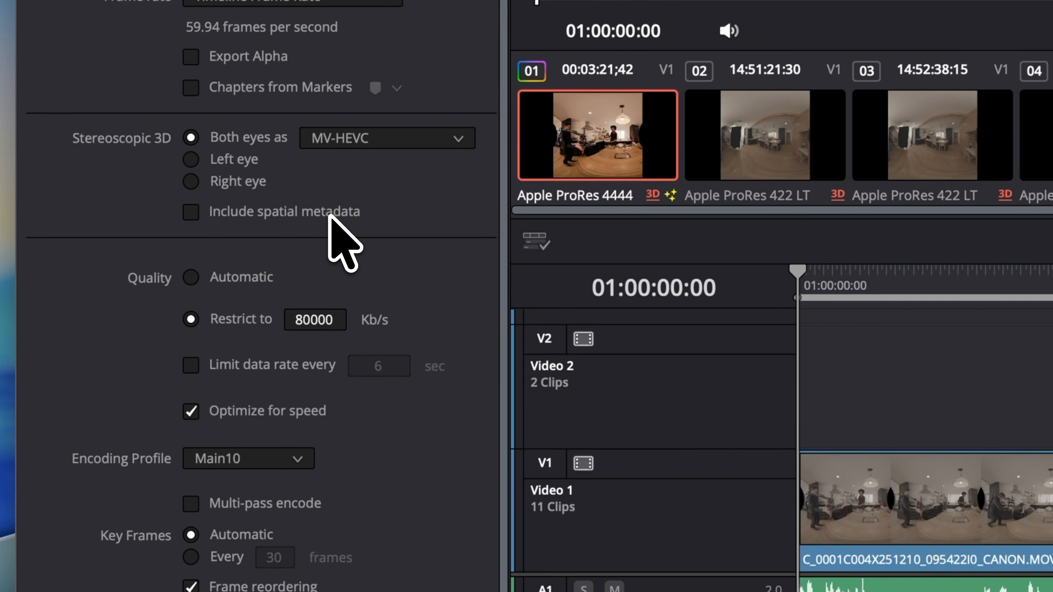